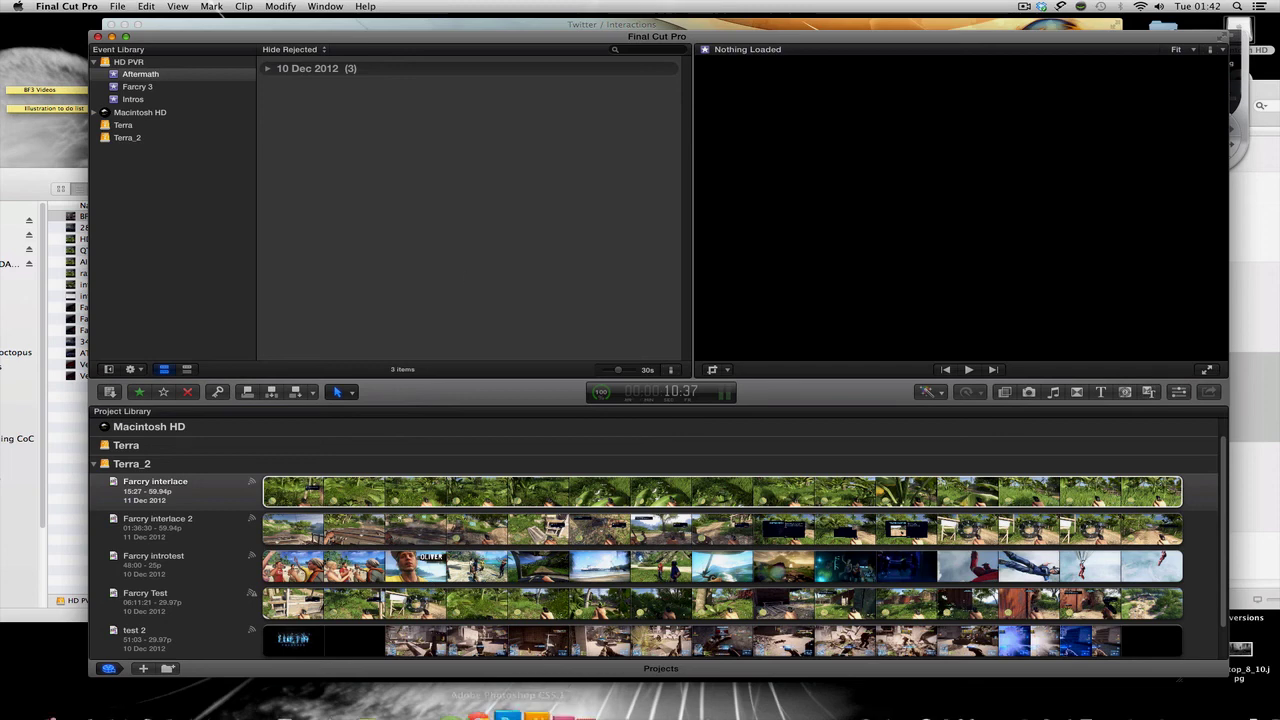
Switch to EyeTV and move the Save As dialog off the middle of the recording's picture
mouse_move(531, 716)
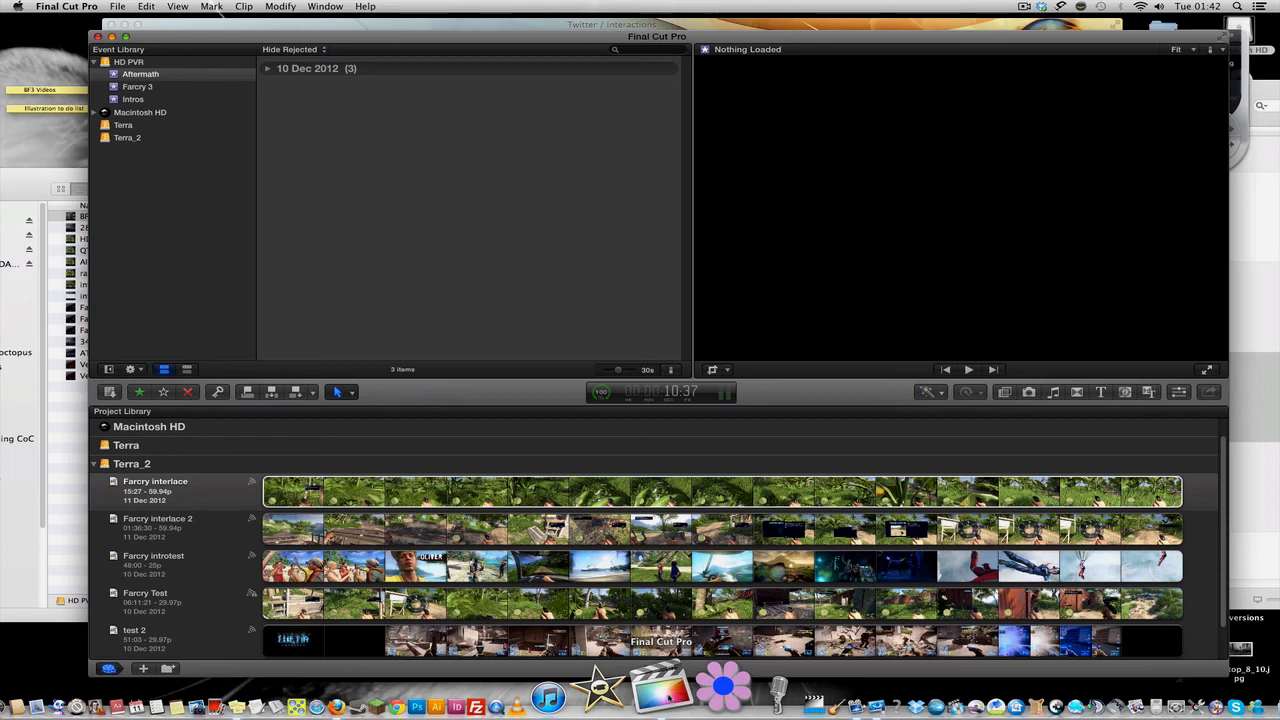
click(740, 688)
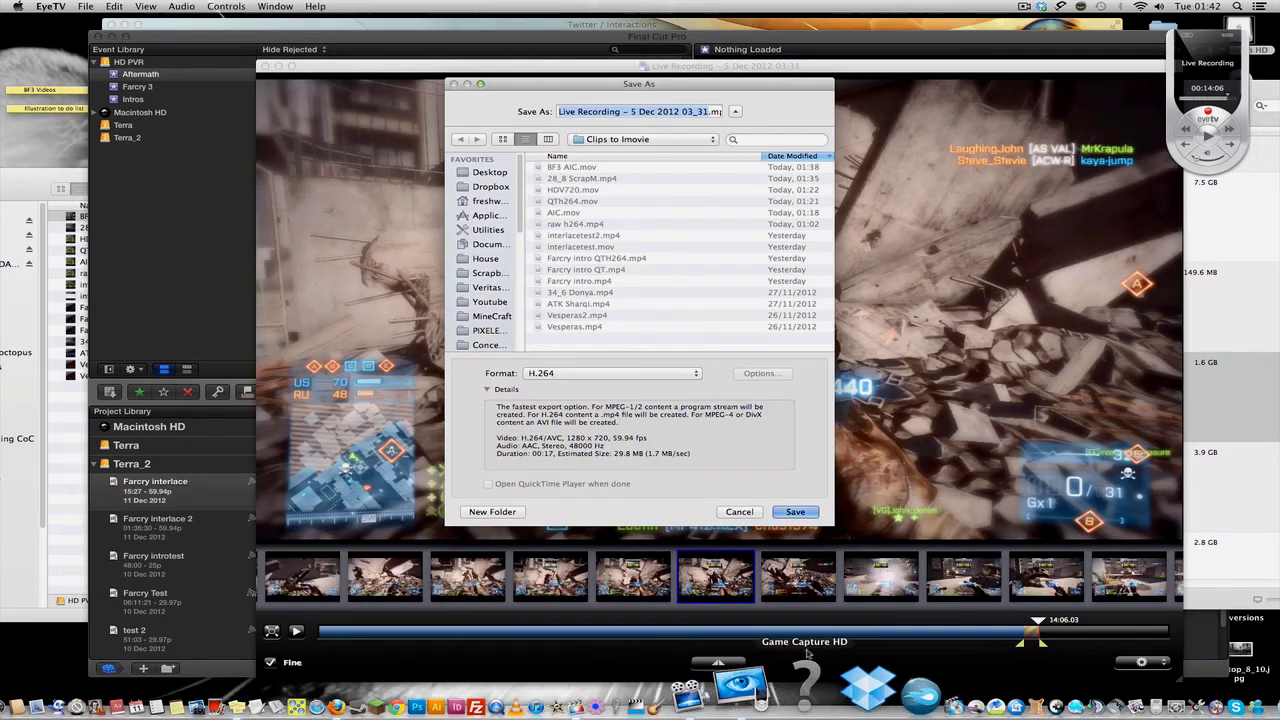
drag(666, 88, 347, 172)
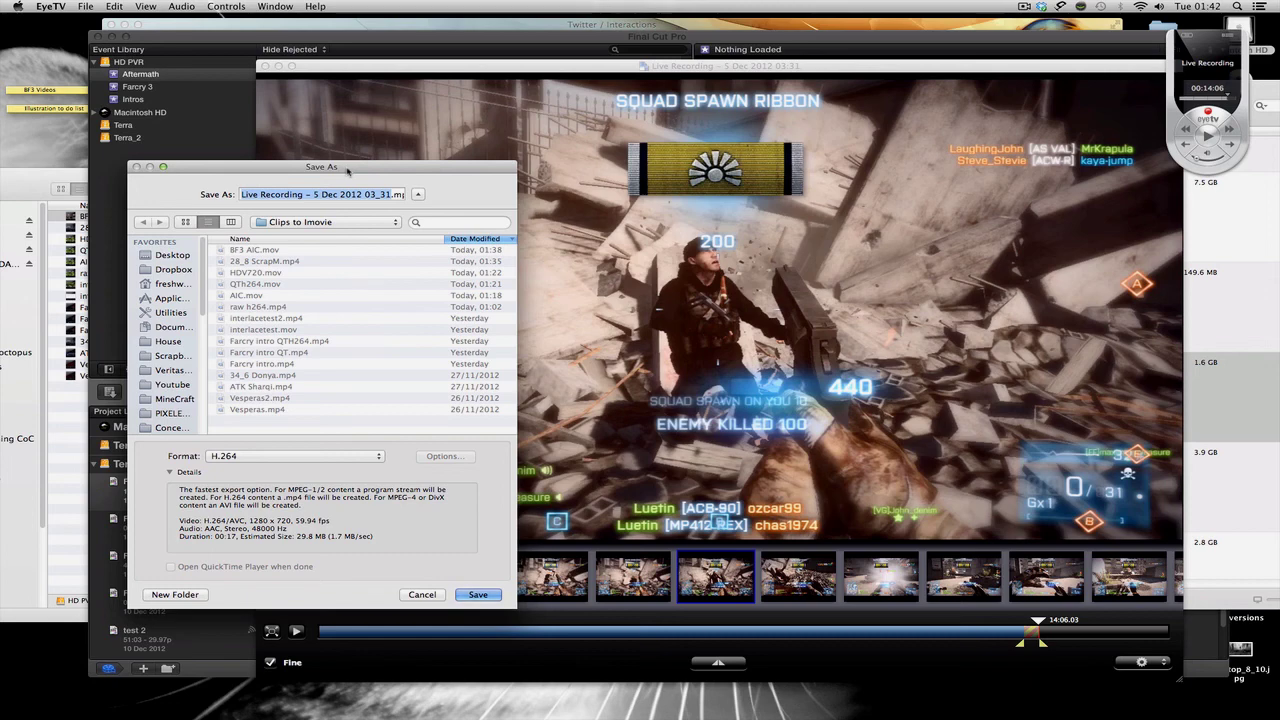
drag(347, 172, 438, 99)
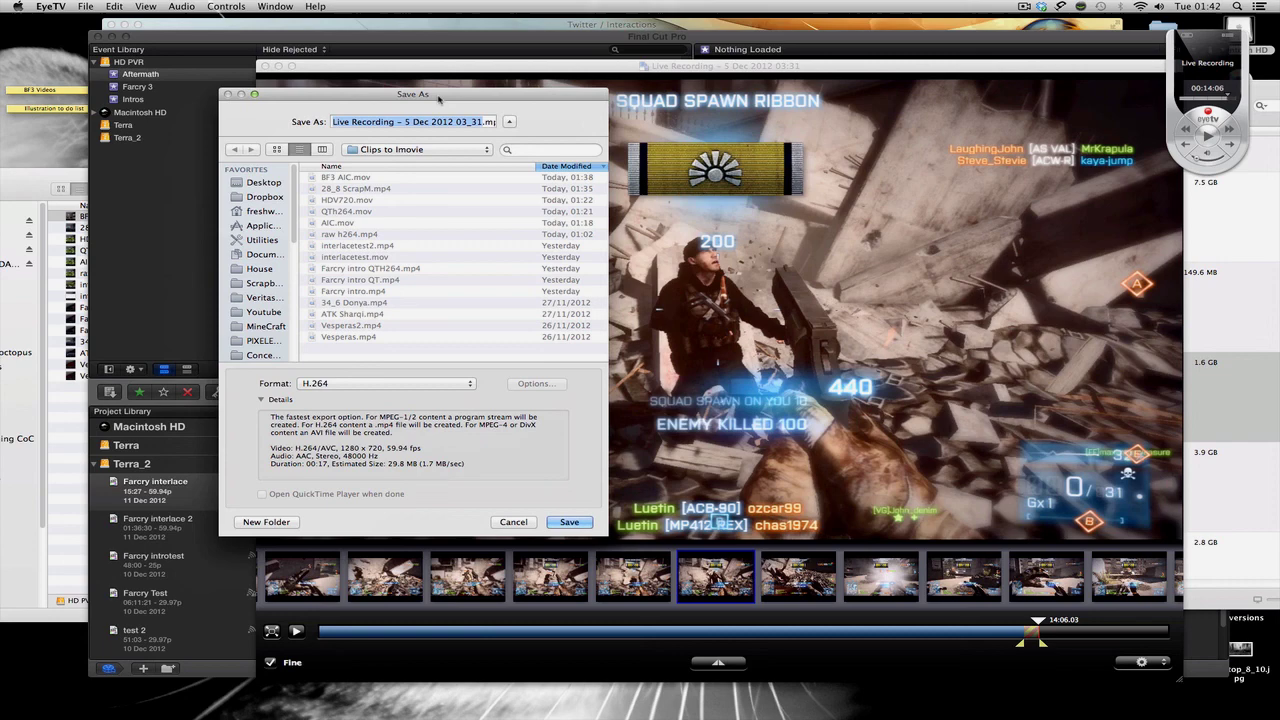
Review the native, QuickTime and audio-only export formats offered for the clip, keeping native H.264 selected
click(385, 386)
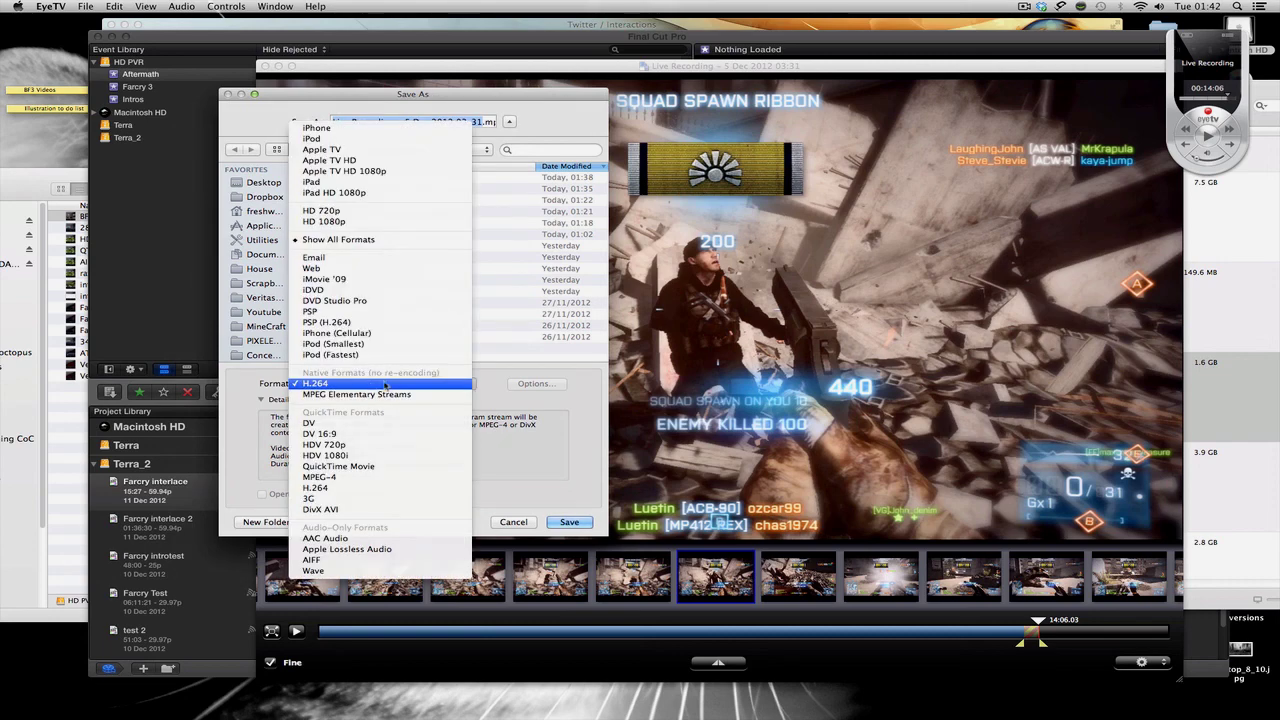
click(365, 386)
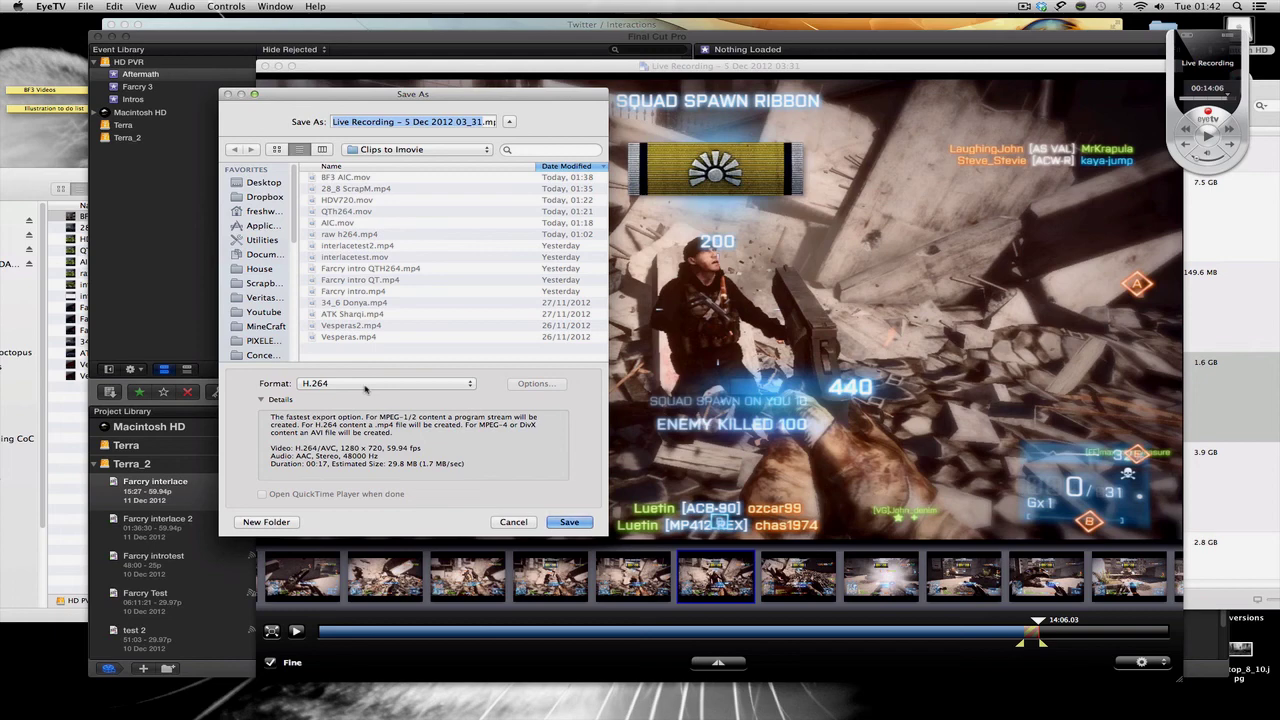
drag(317, 95, 284, 107)
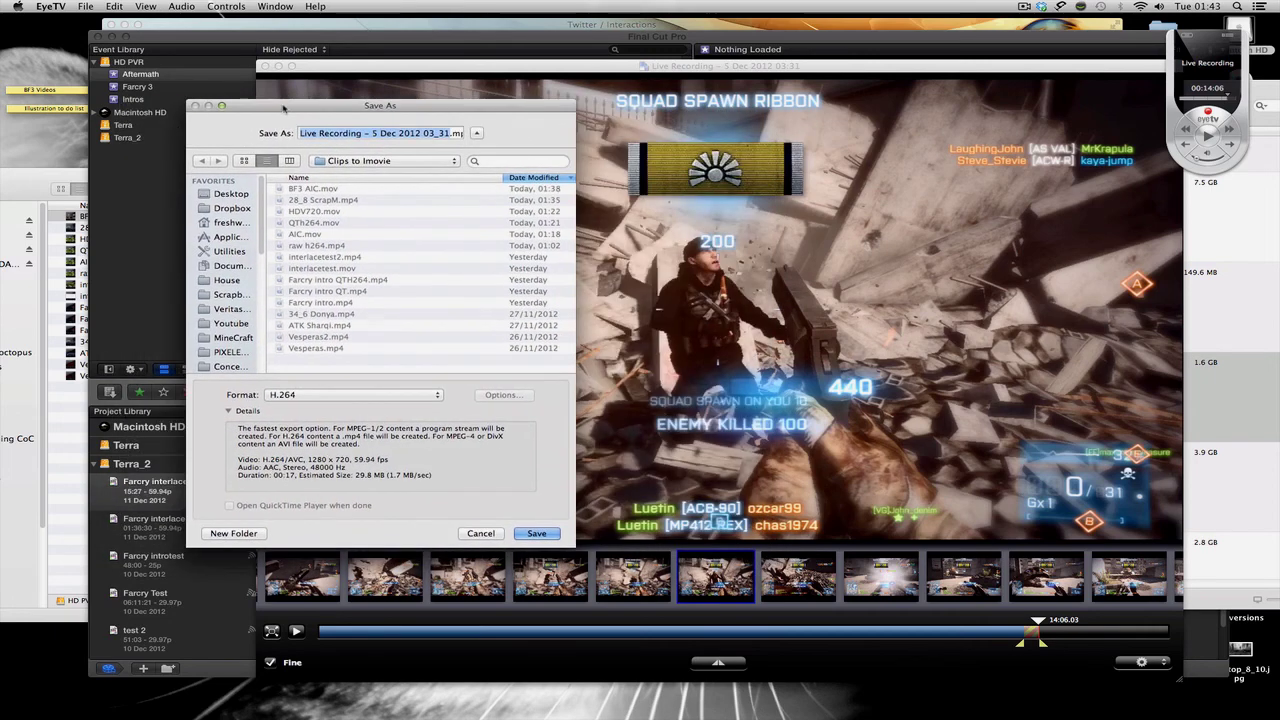
click(340, 394)
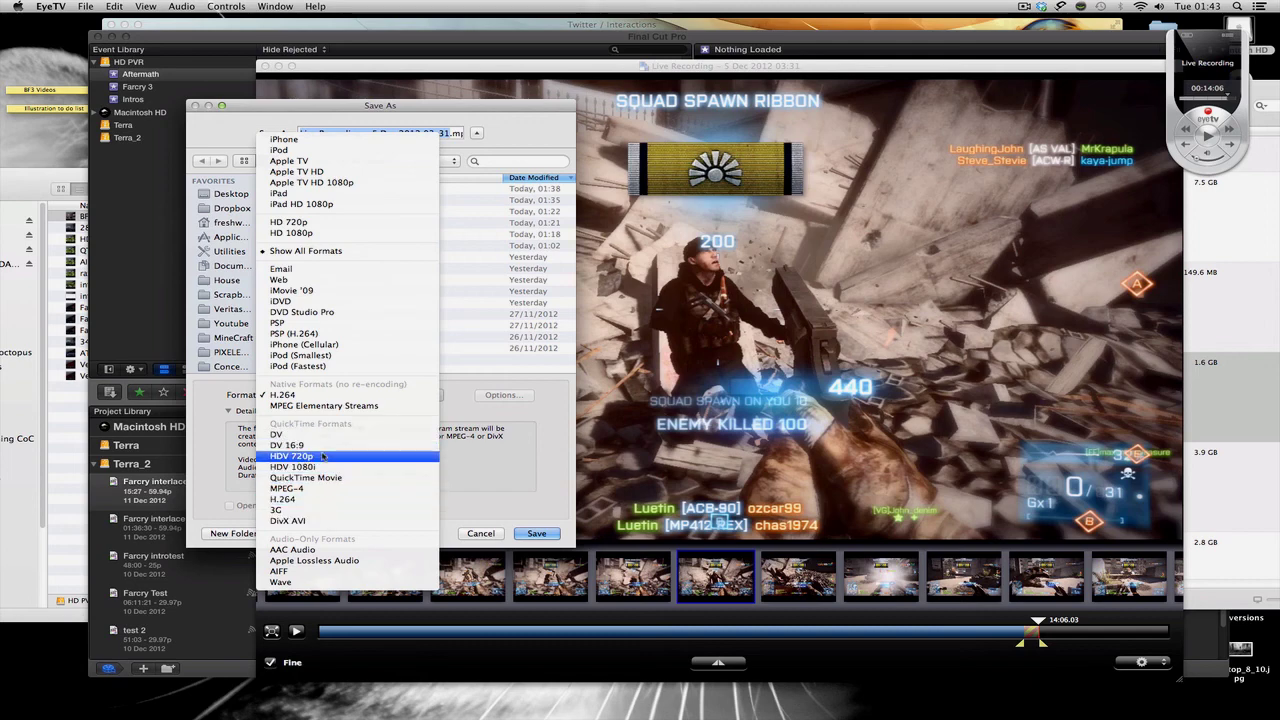
click(454, 401)
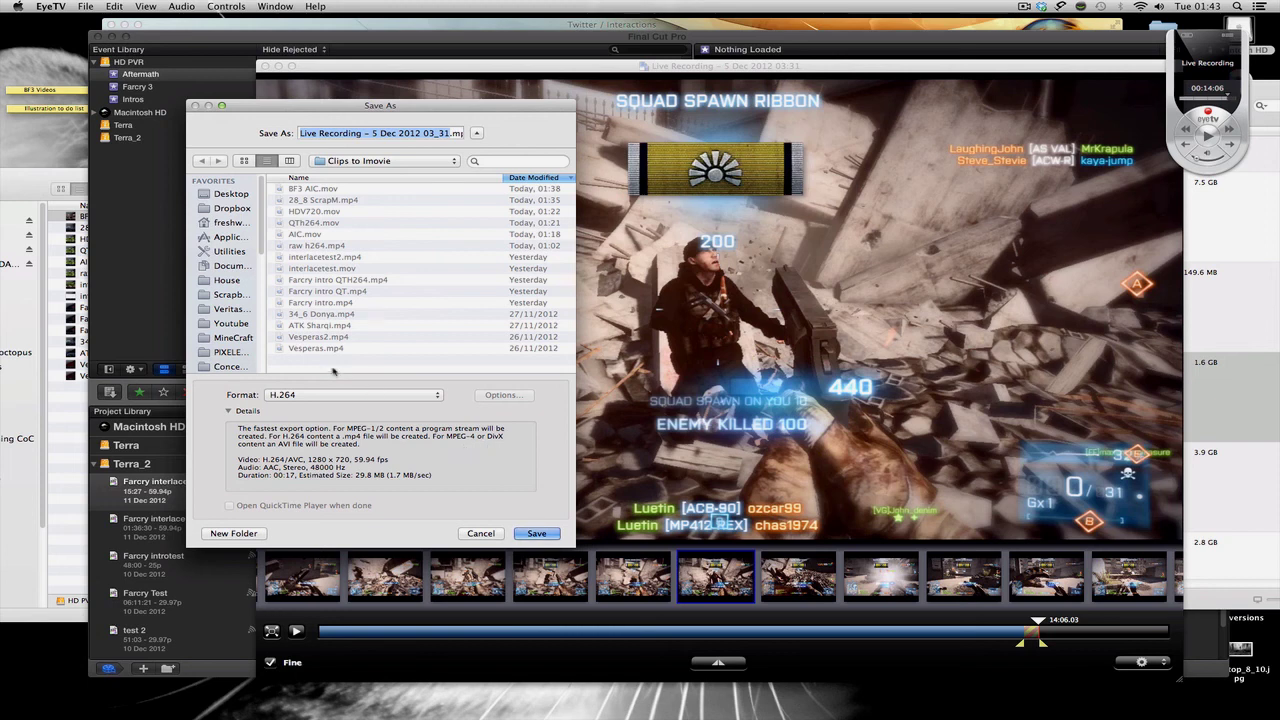
click(316, 397)
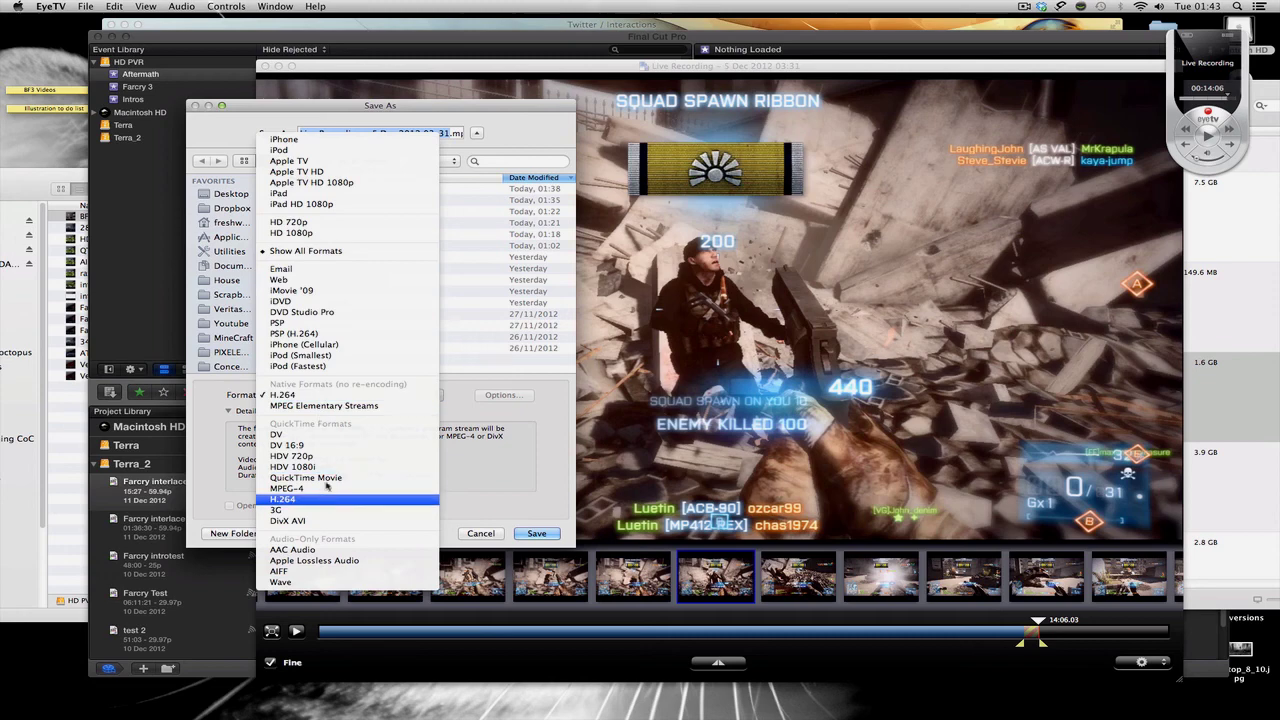
click(319, 396)
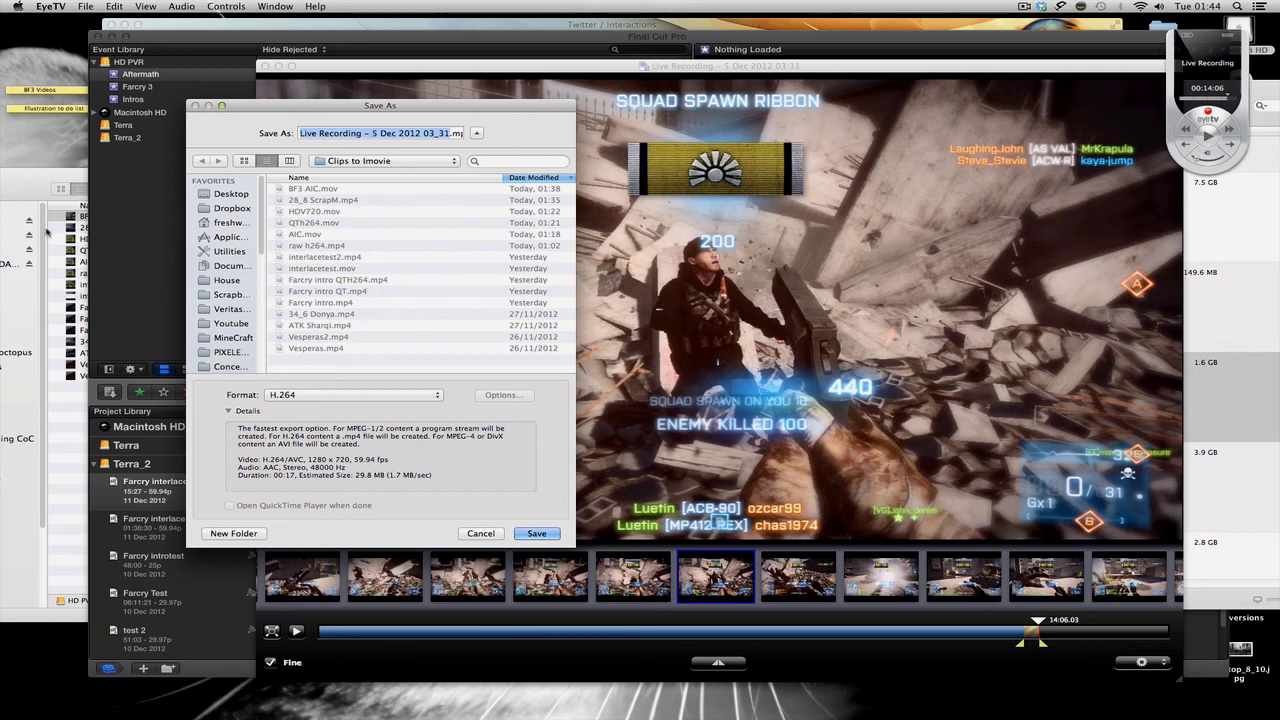
Switch to Finder and compare the test exports raw h264.mp4, AIC.mov, QTh264.mov and HDV720.mov in the Clips to Imovie folder
click(28, 186)
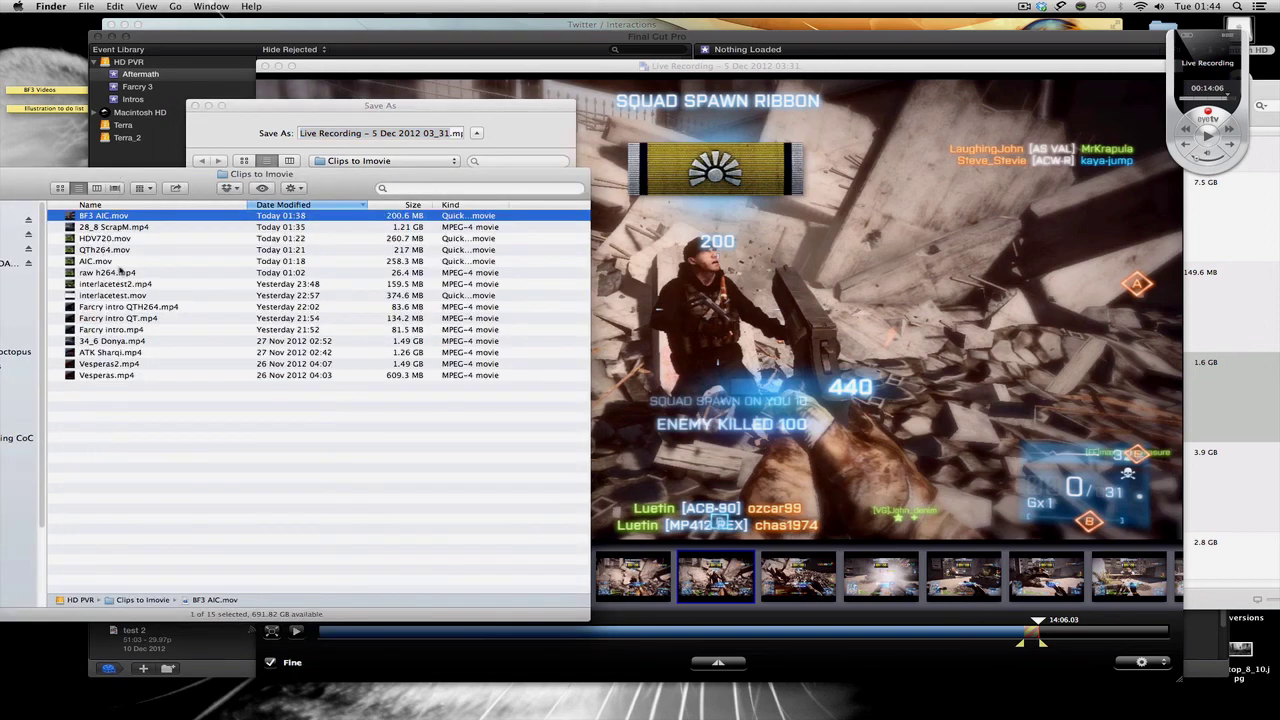
click(135, 295)
click(139, 274)
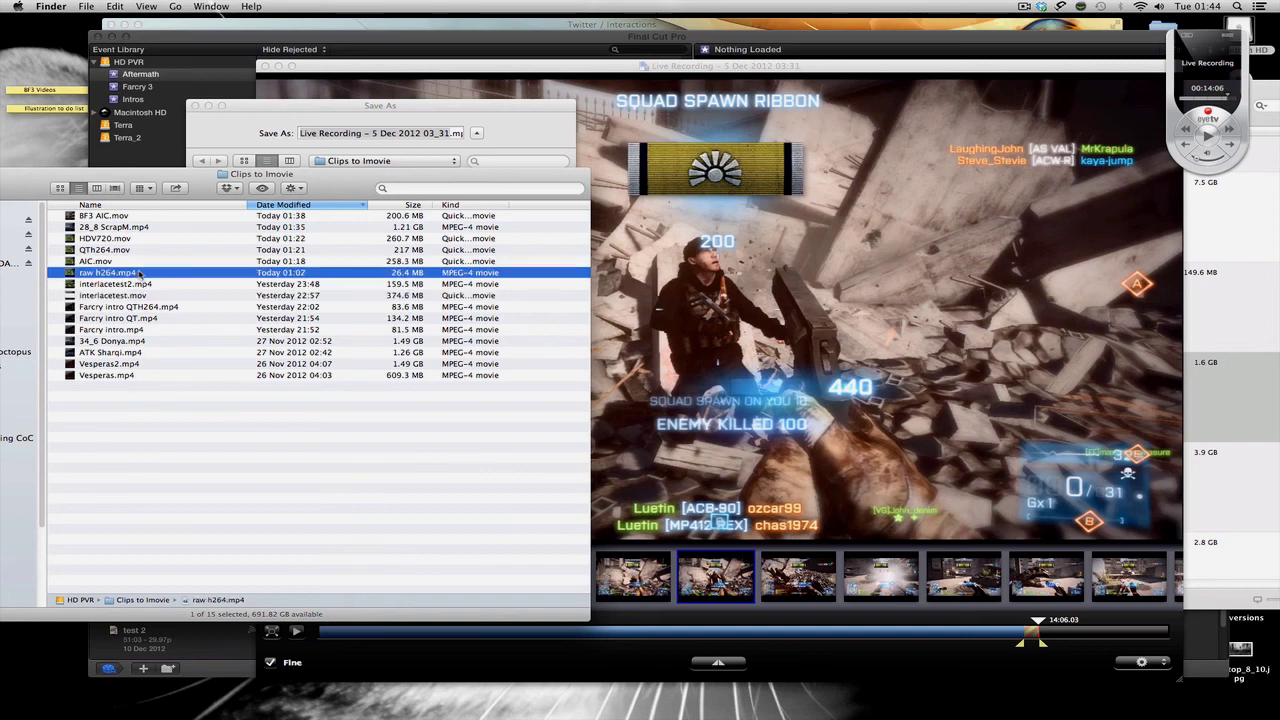
click(136, 262)
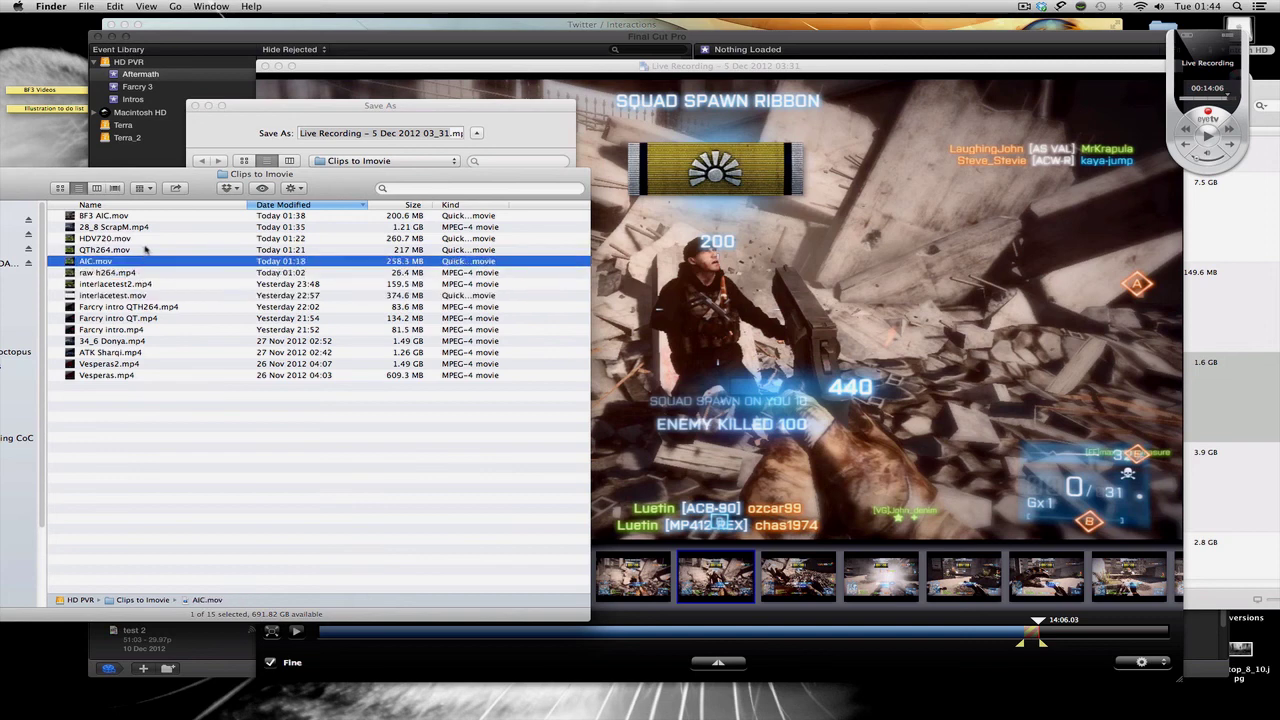
click(145, 250)
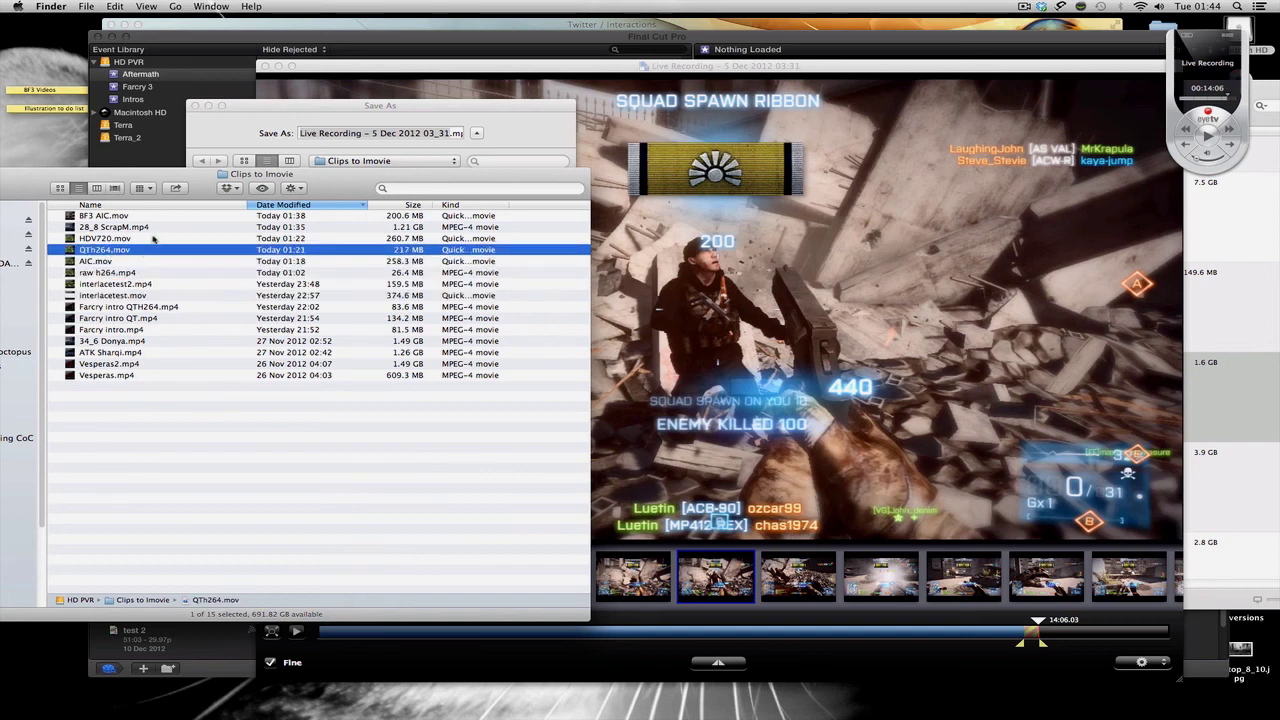
click(153, 240)
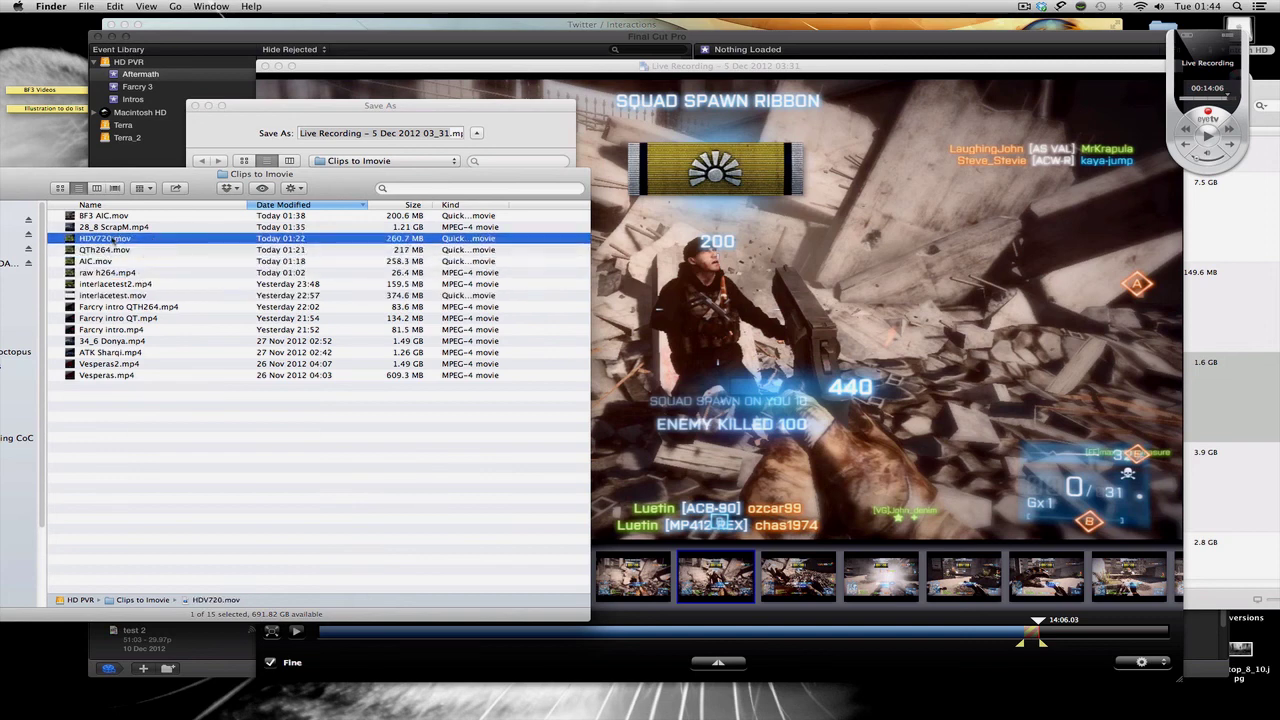
Switch to Final Cut Pro and look through the Farcry interlace, Farcry interlace 2, Farcry introtest and Farcry Test projects
click(300, 107)
drag(341, 105, 387, 120)
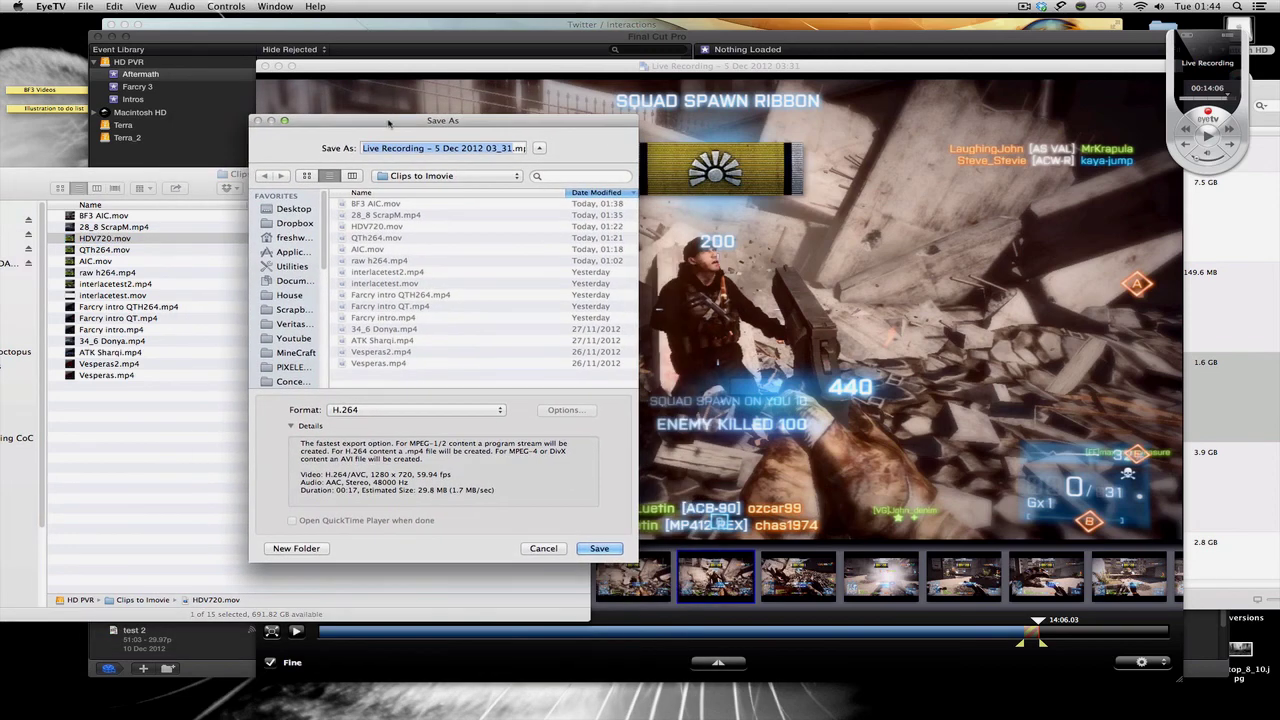
click(297, 34)
click(225, 491)
scroll(216, 500, down, 1)
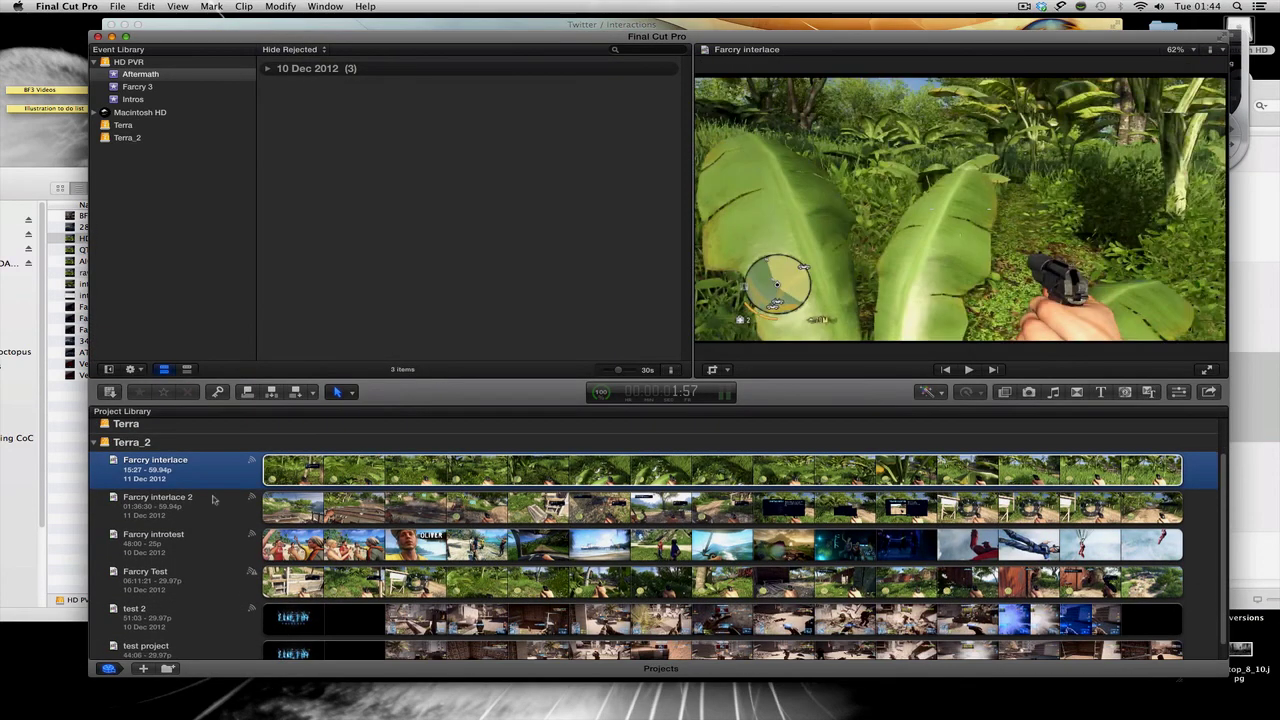
click(213, 510)
scroll(213, 510, down, 1)
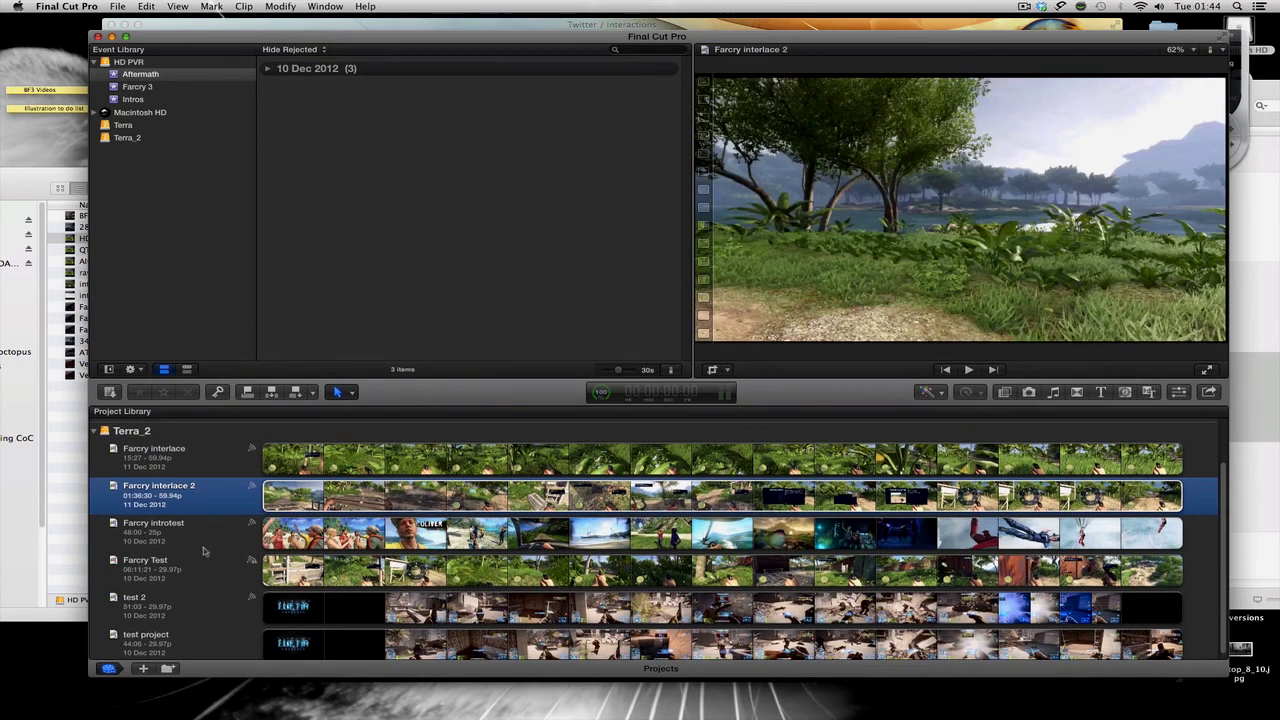
click(202, 543)
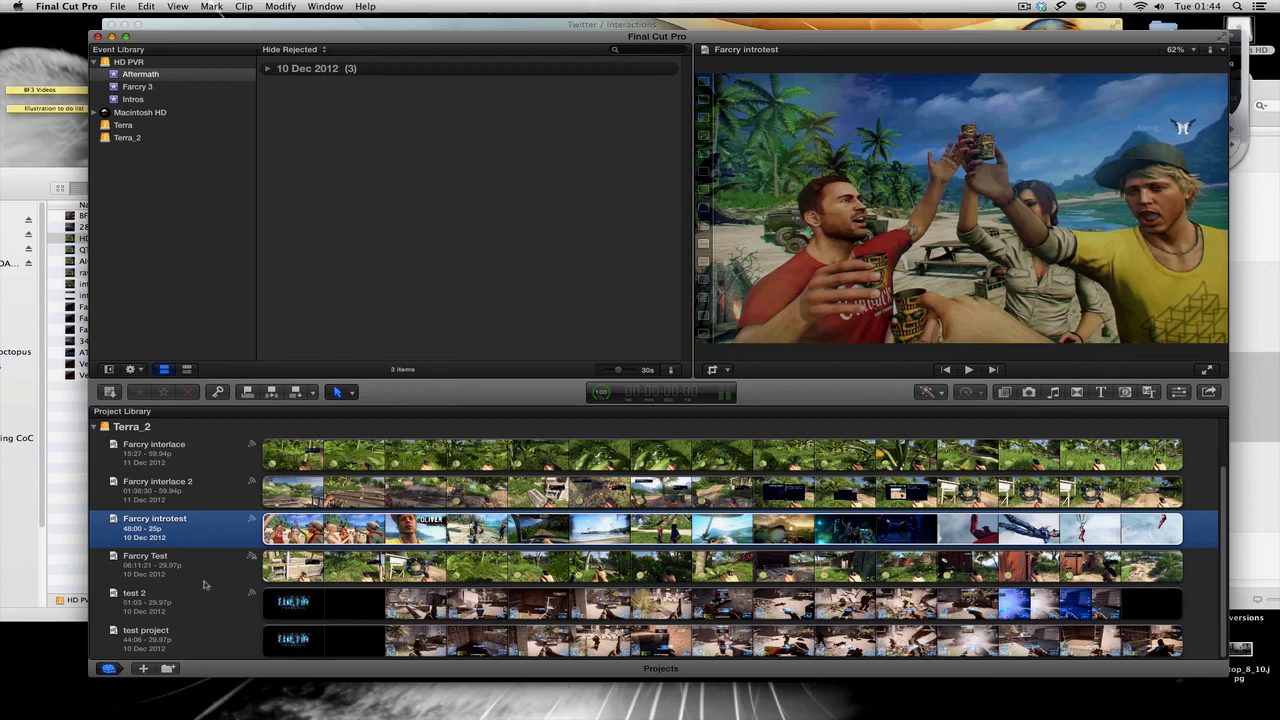
click(205, 574)
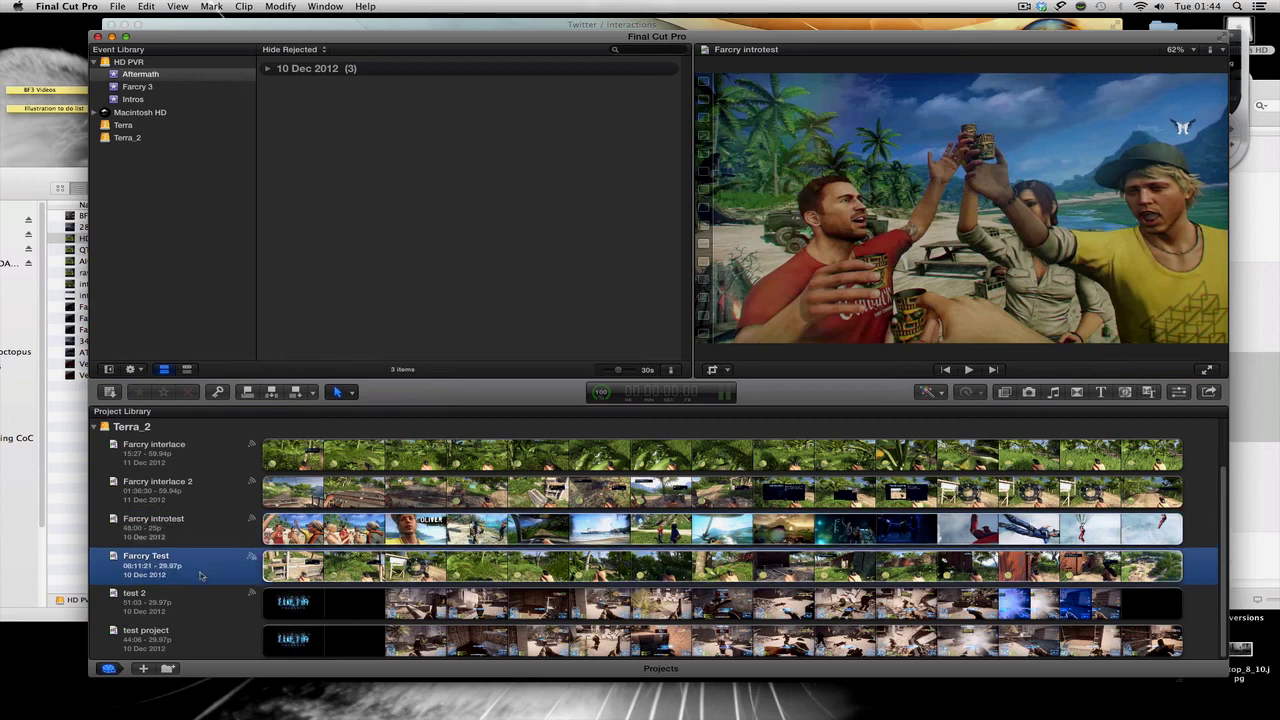
scroll(229, 558, up, 1)
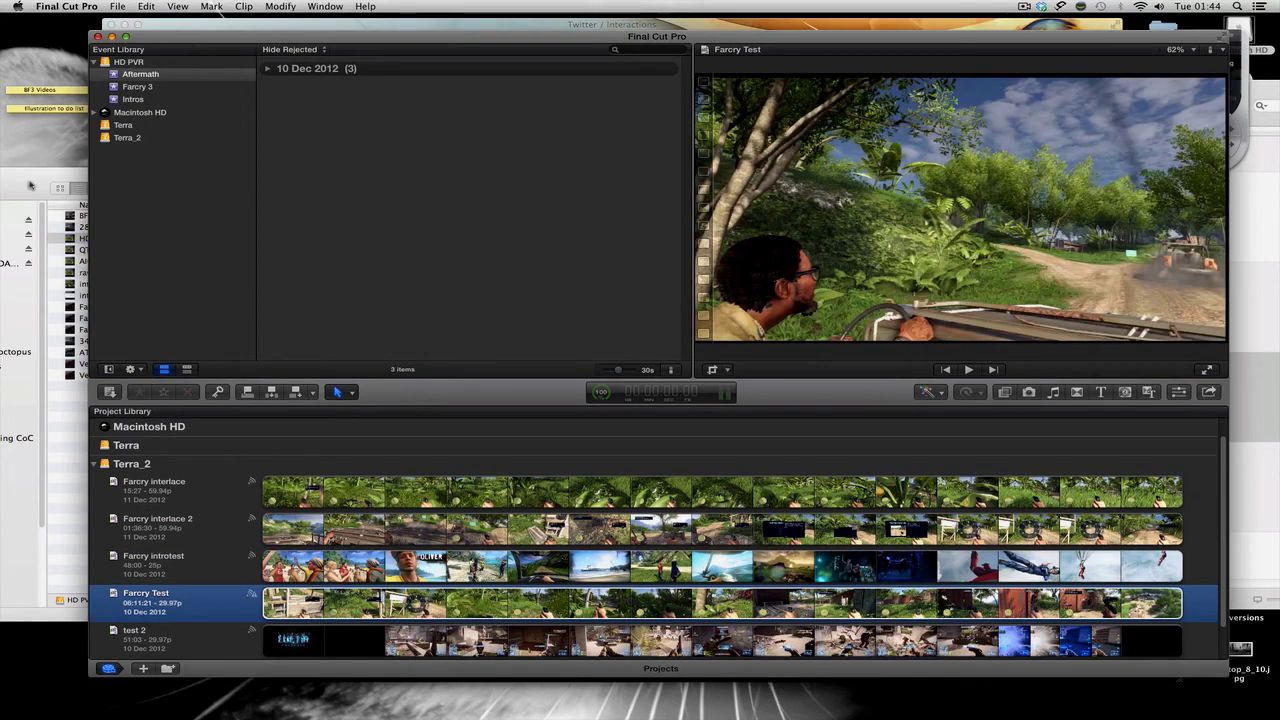
Return to EyeTV and reposition the Save As dialog clear of the recording's main picture
click(30, 185)
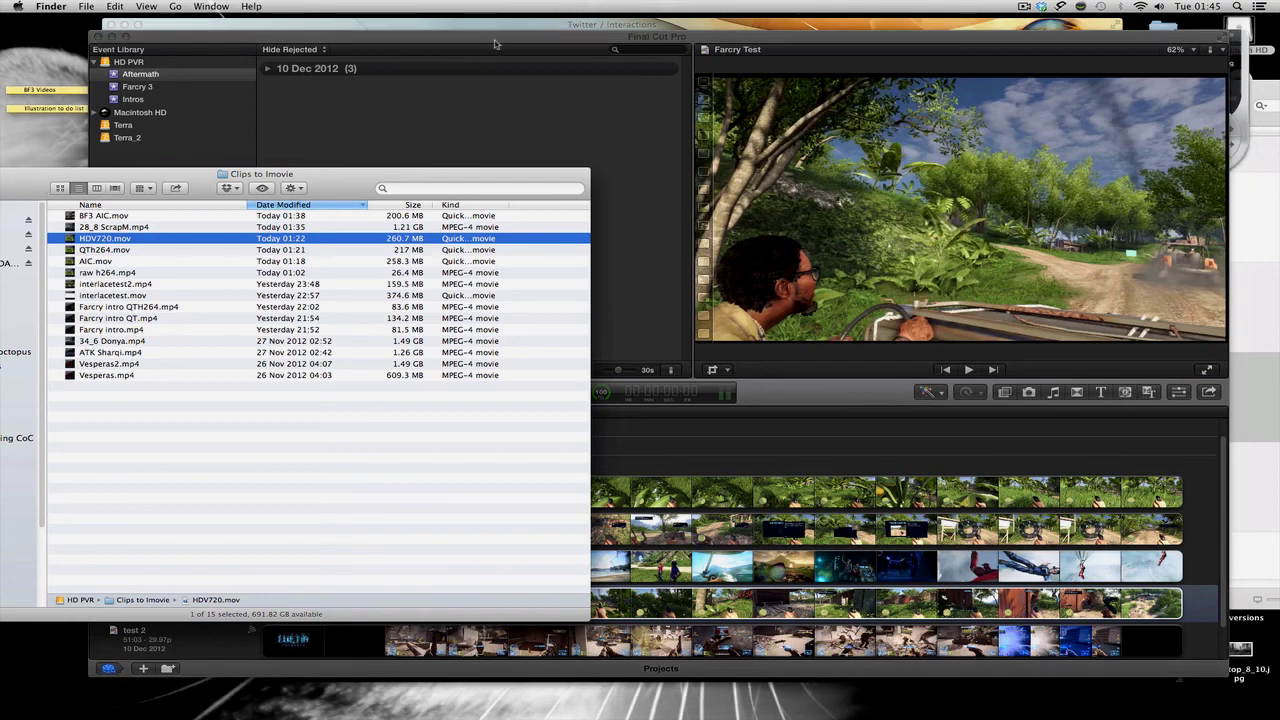
mouse_move(509, 690)
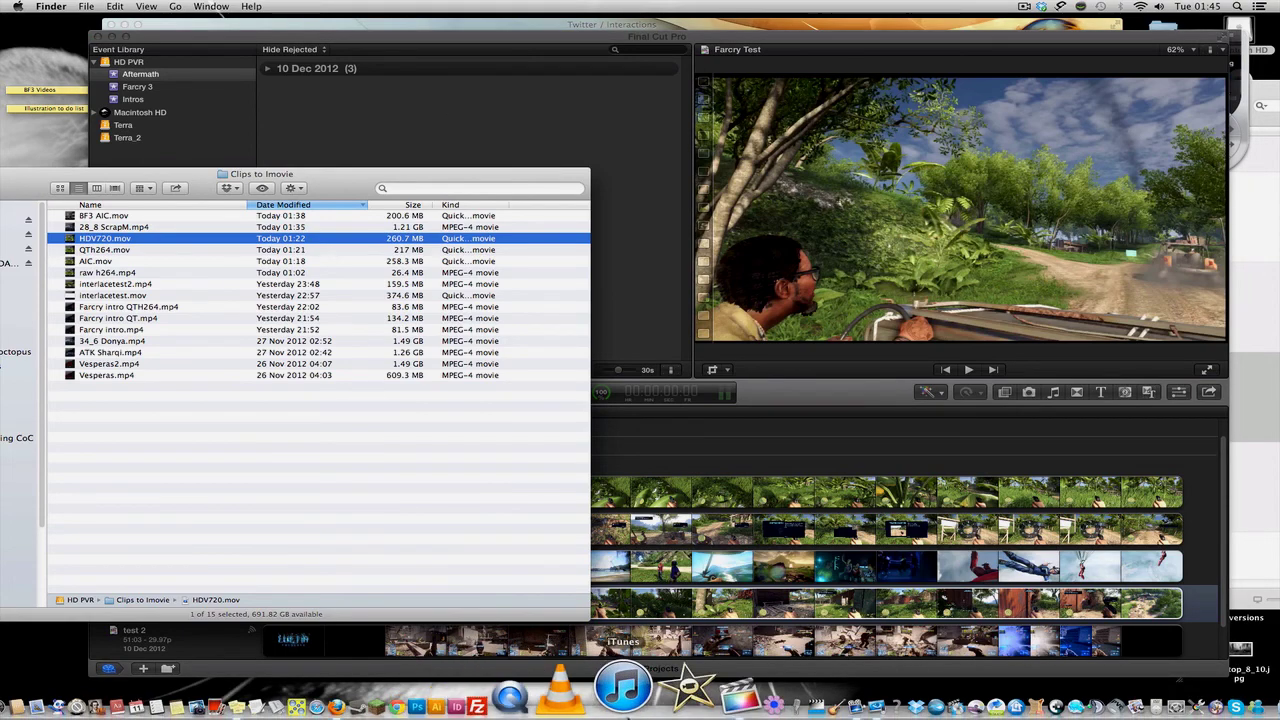
click(665, 695)
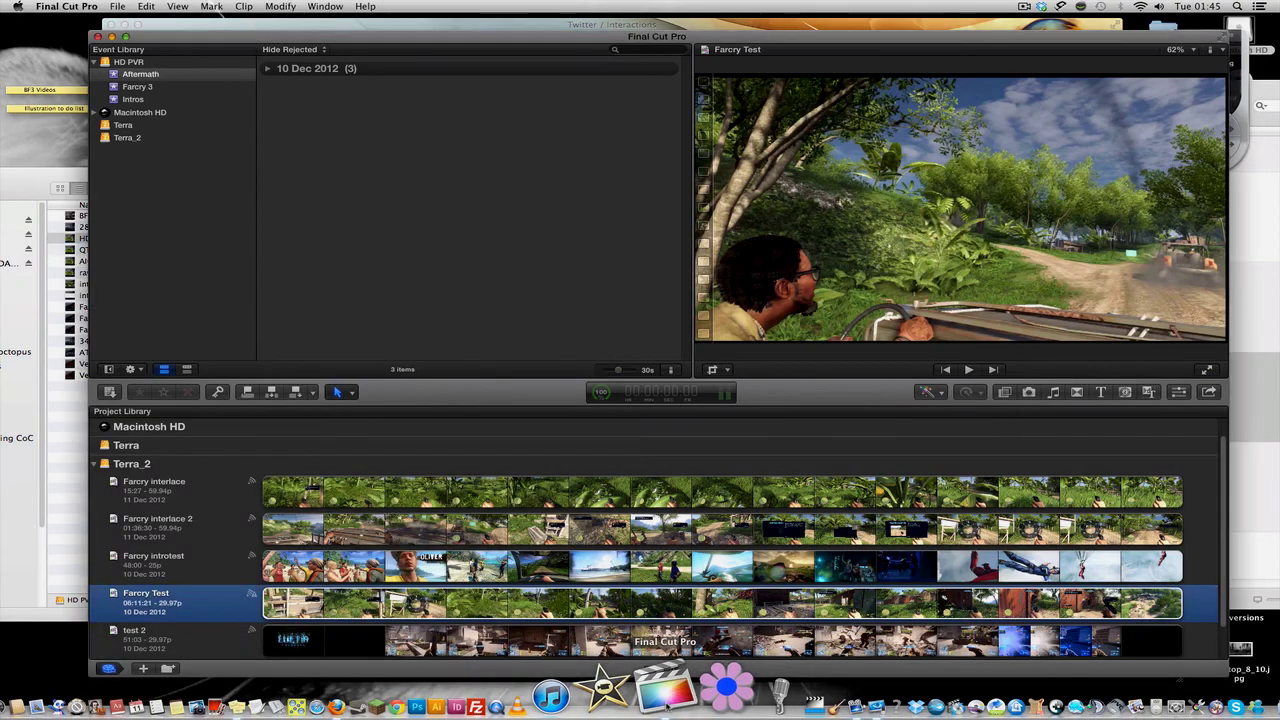
click(790, 690)
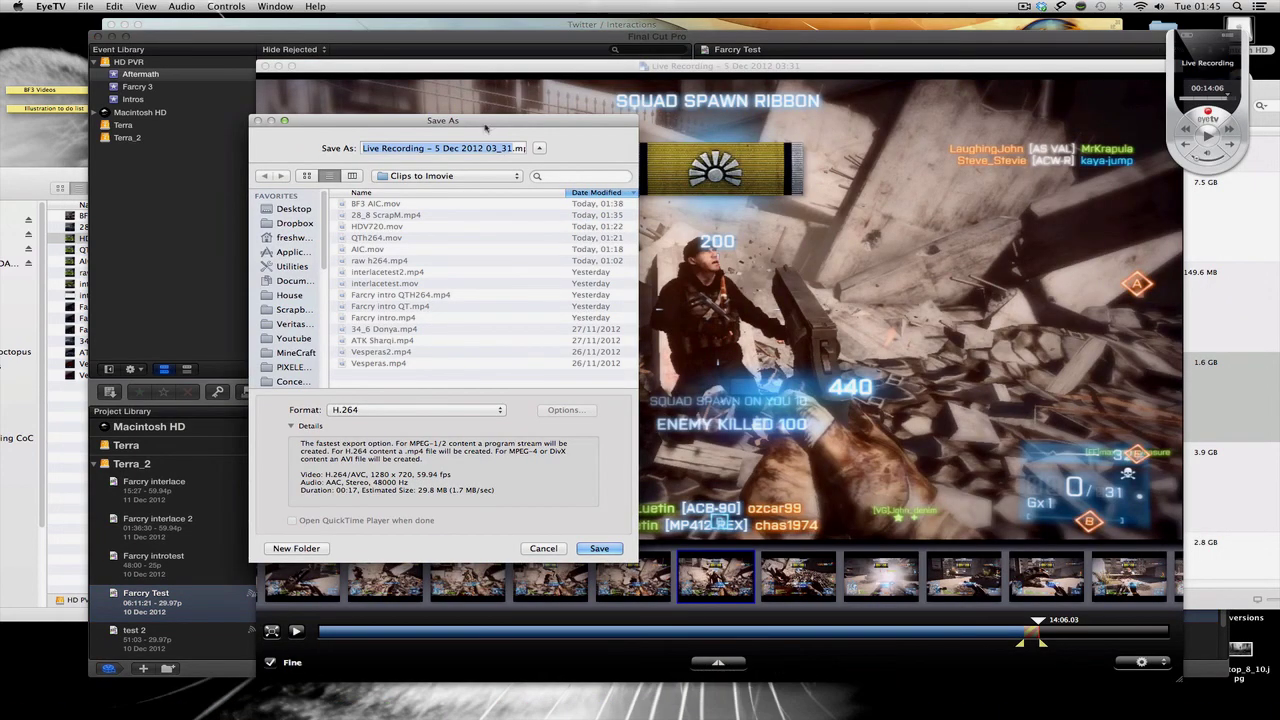
drag(481, 122, 720, 104)
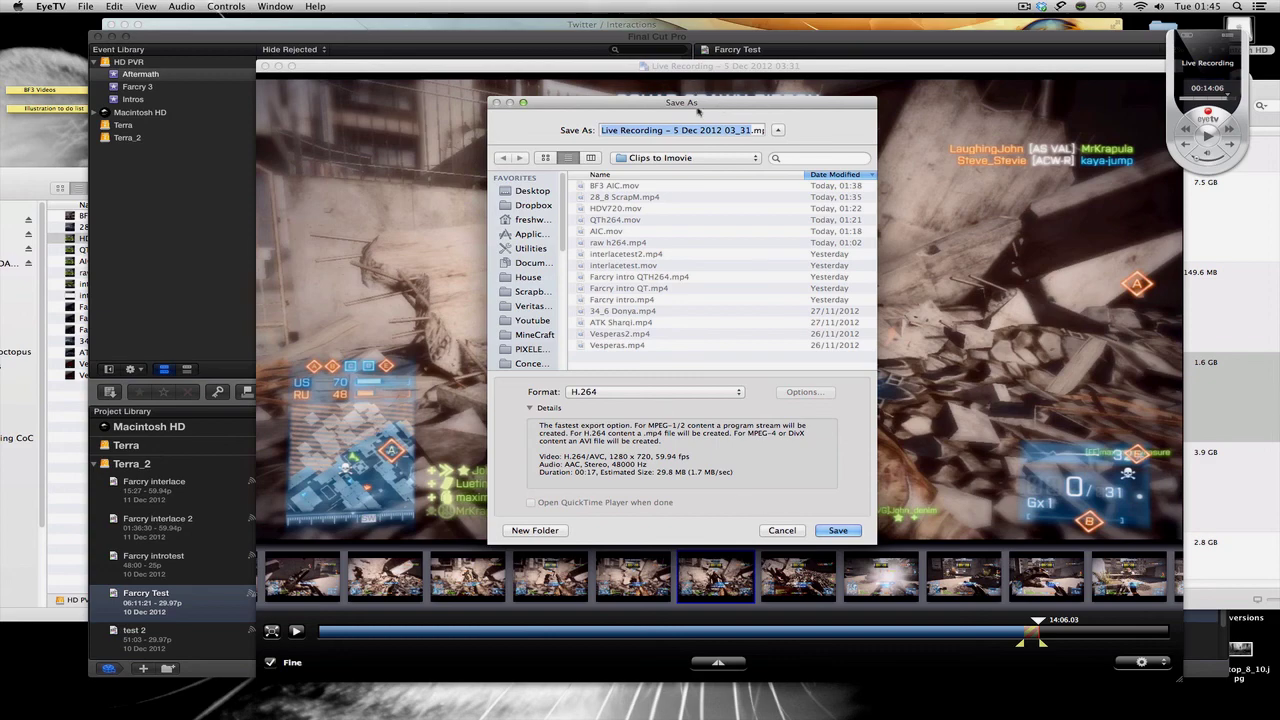
drag(698, 106, 368, 113)
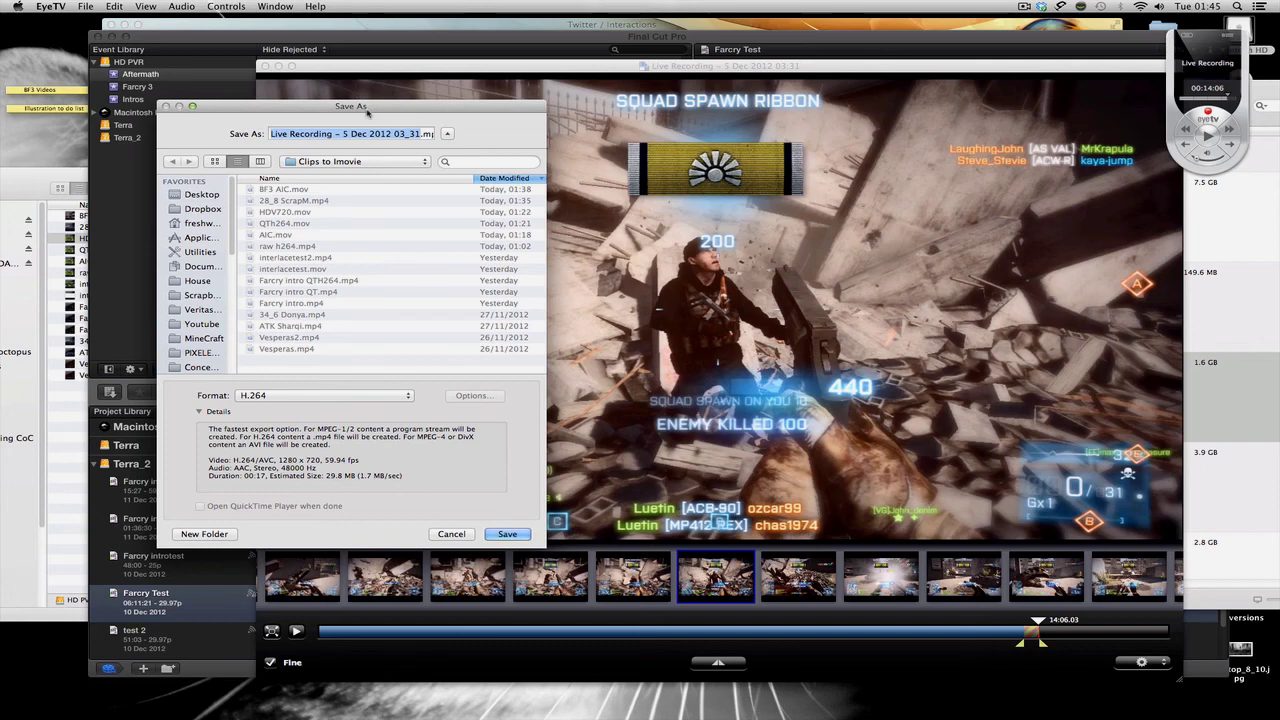
drag(367, 113, 370, 74)
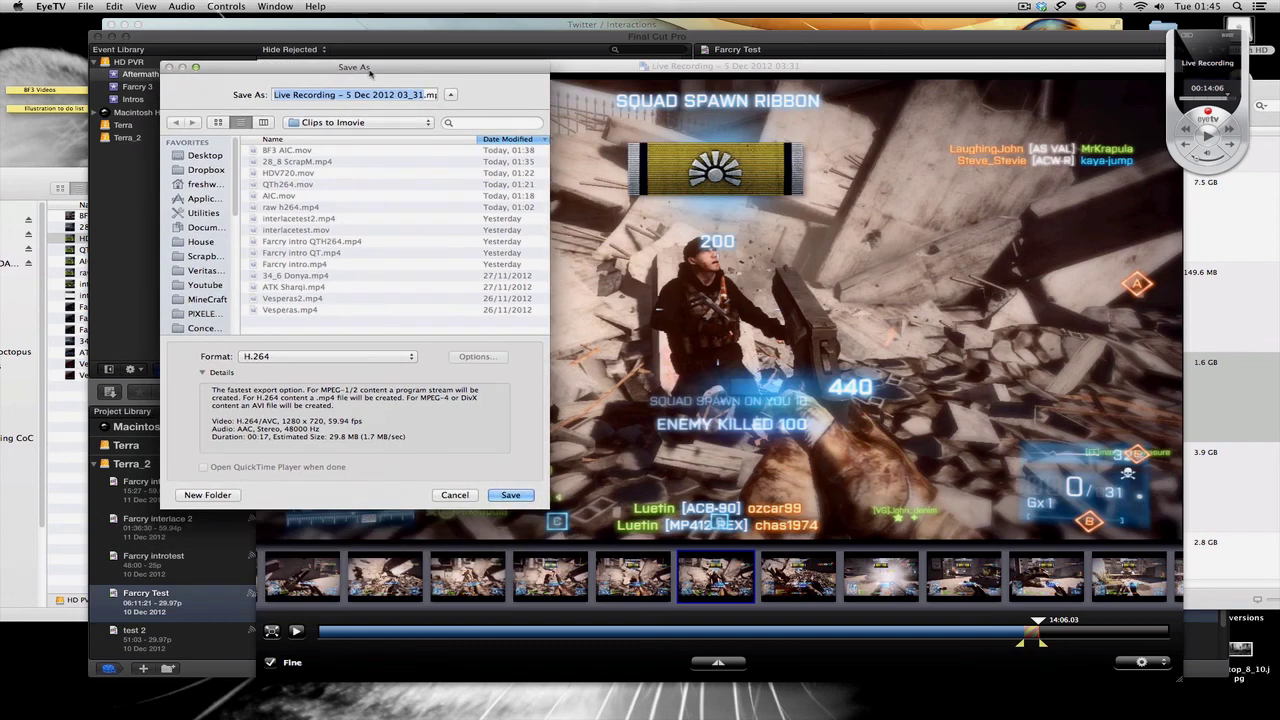
Export the clip to the Clips to Imovie folder as BF3 h264 in the native H.264 format
click(322, 360)
click(327, 357)
text(F3 )
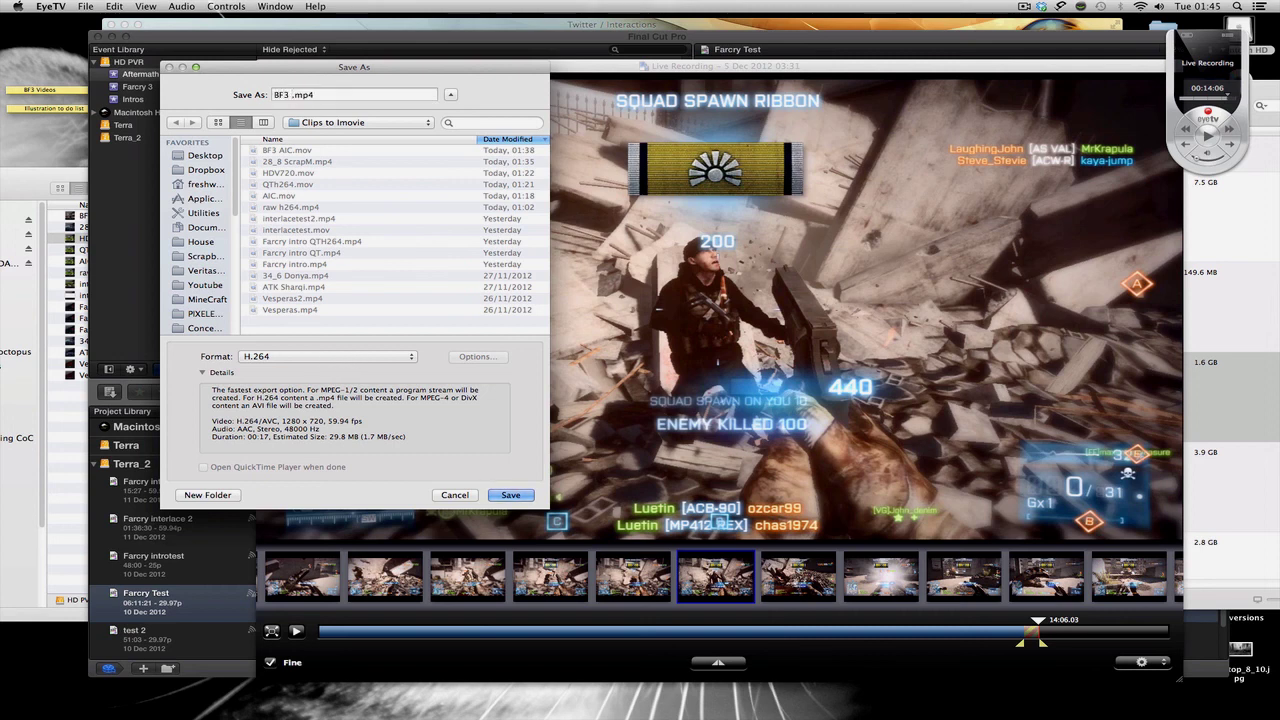
text(h264)
click(516, 495)
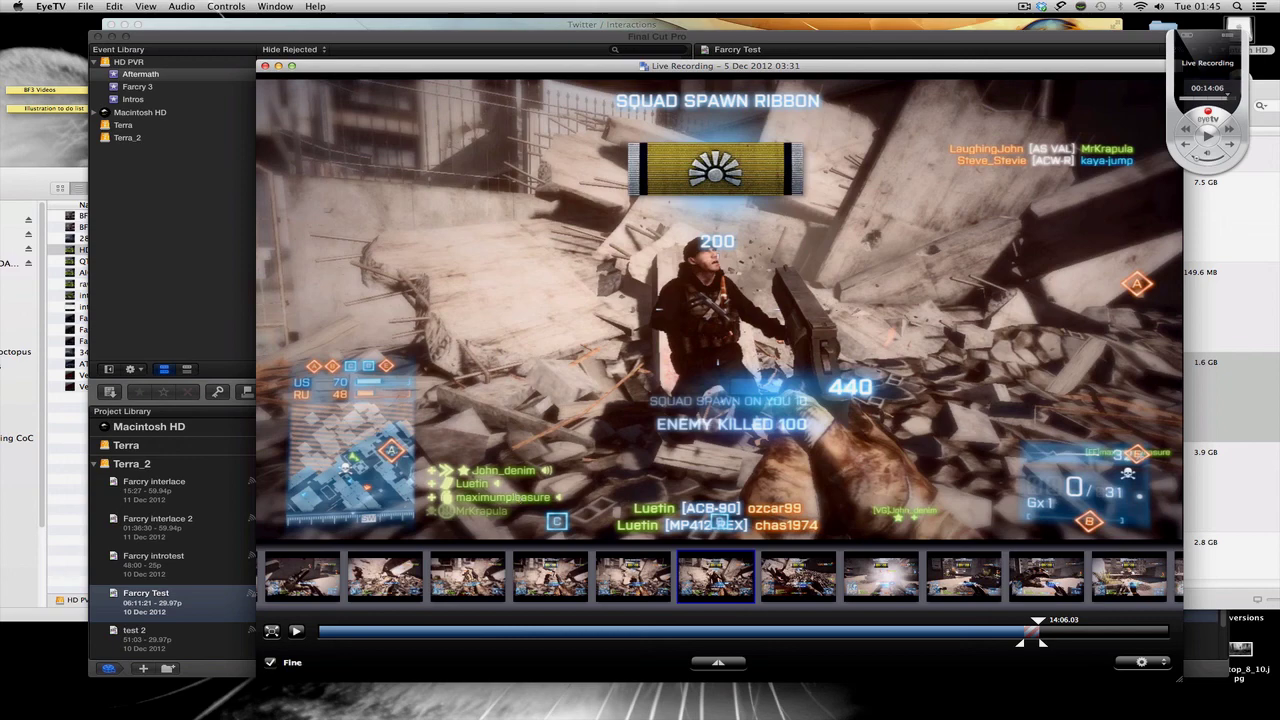
Switch to Finder and check the exported BF3 h264.mp4 file in the Clips to Imovie folder
click(23, 339)
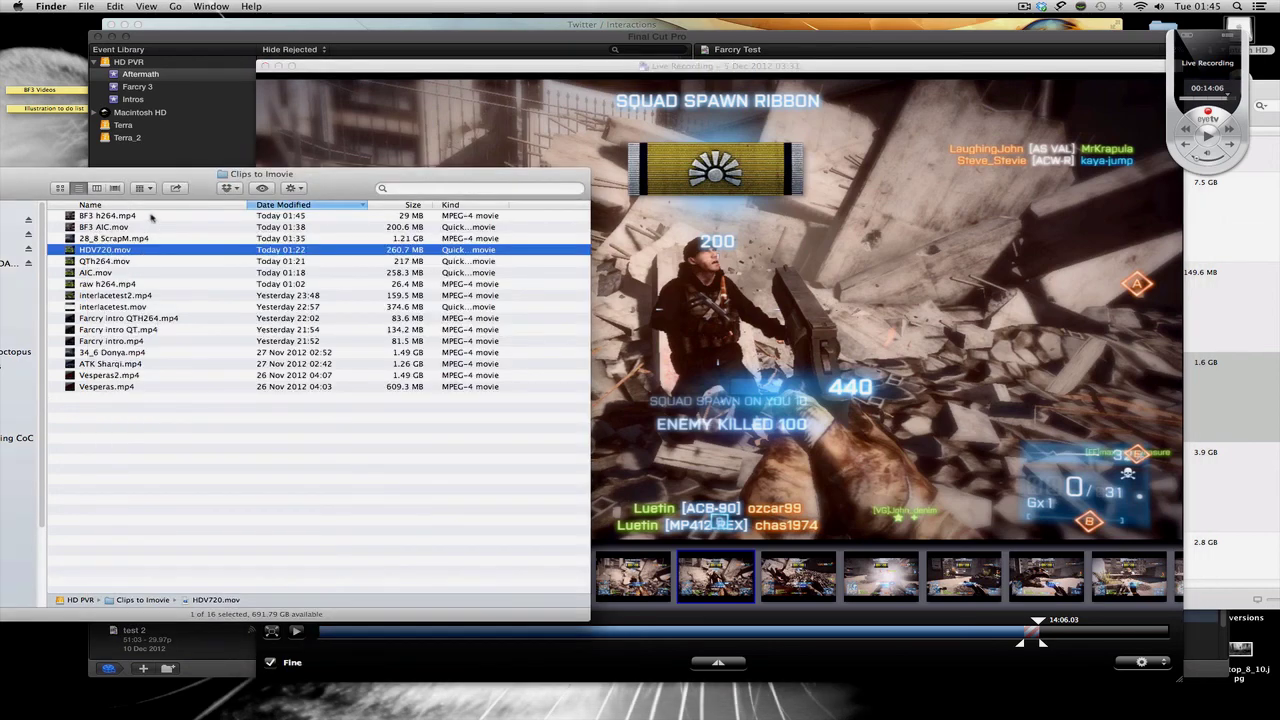
click(107, 216)
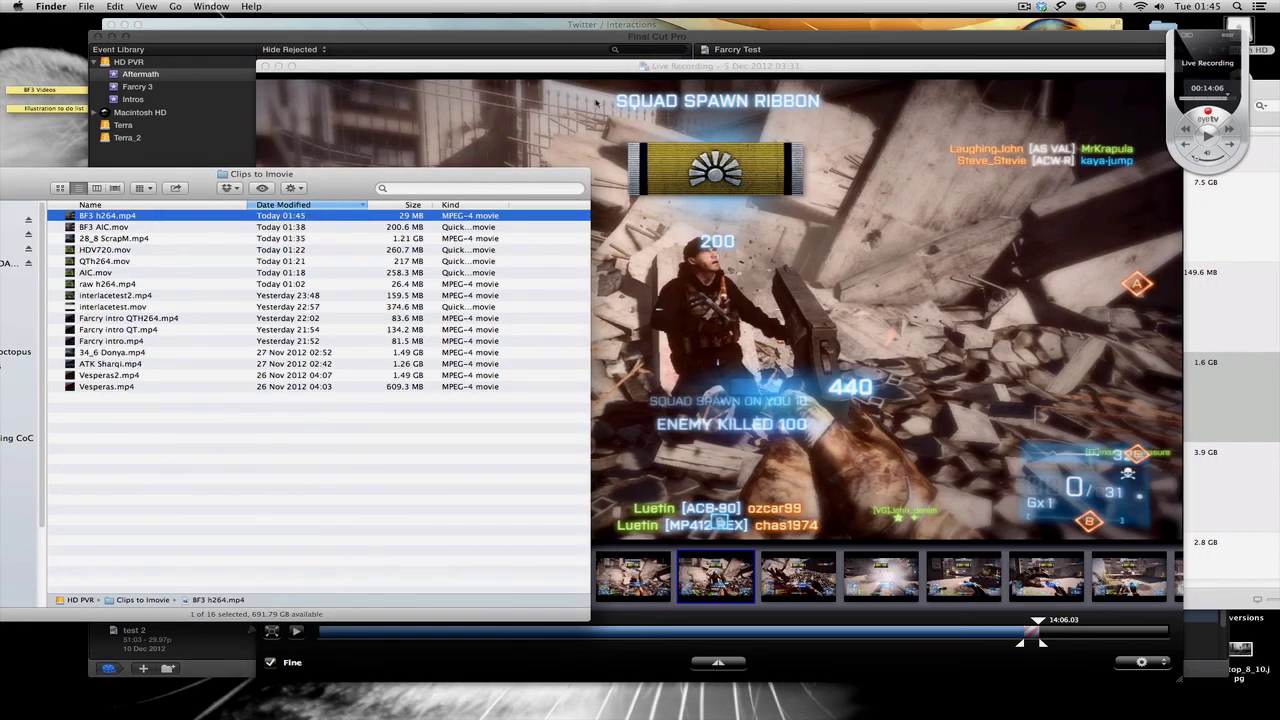
Export the marked clip from EyeTV in HDV 720p format as BF3 HDV720 and select the exported file in Finder
click(597, 103)
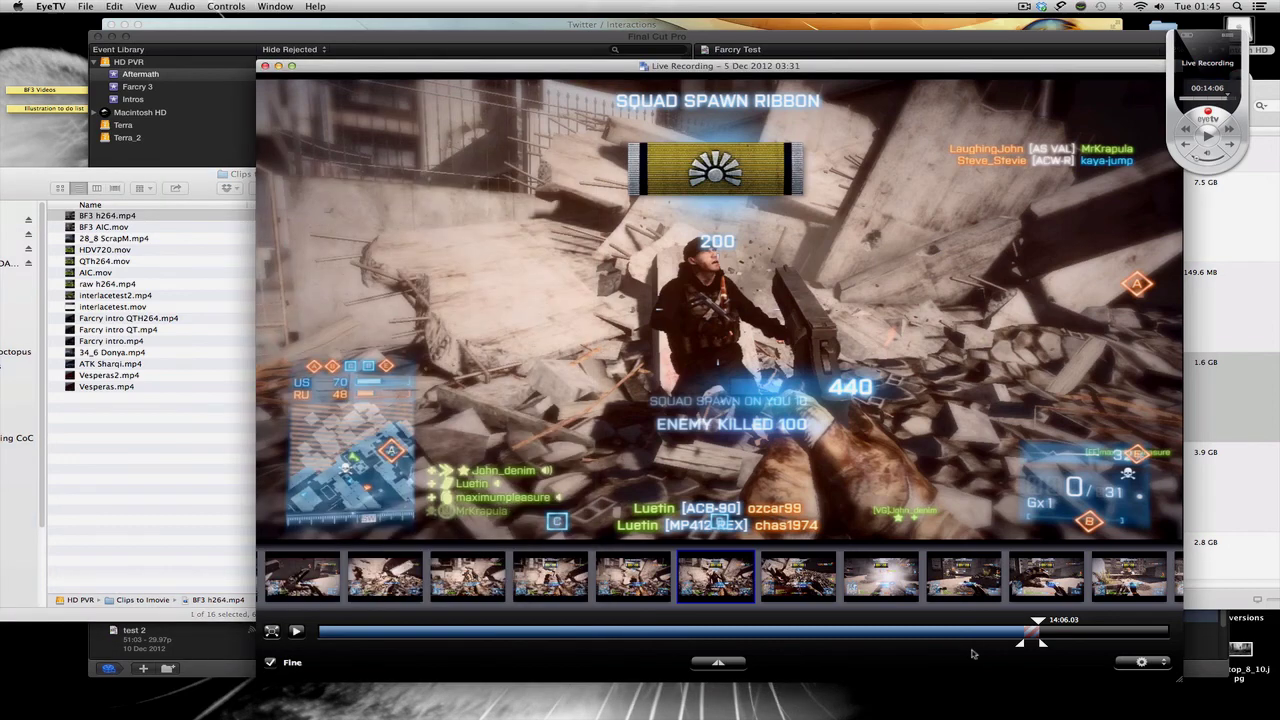
right_click(1035, 637)
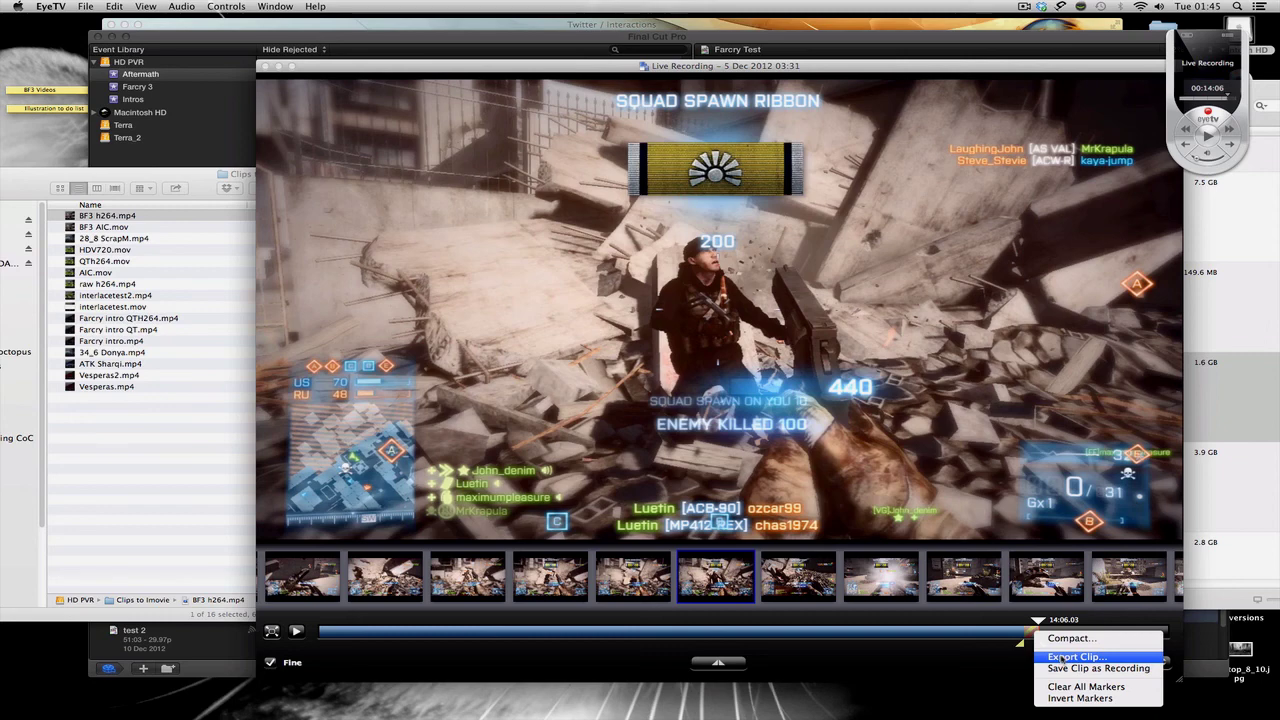
click(1062, 657)
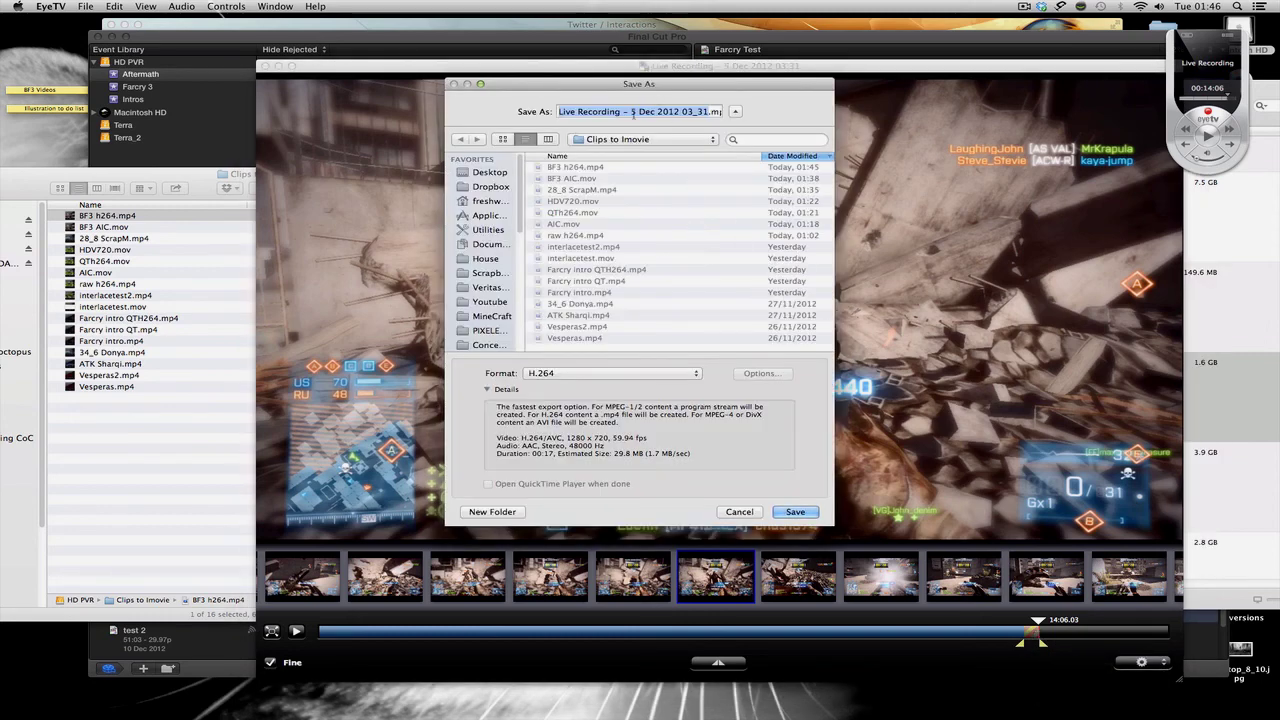
click(626, 380)
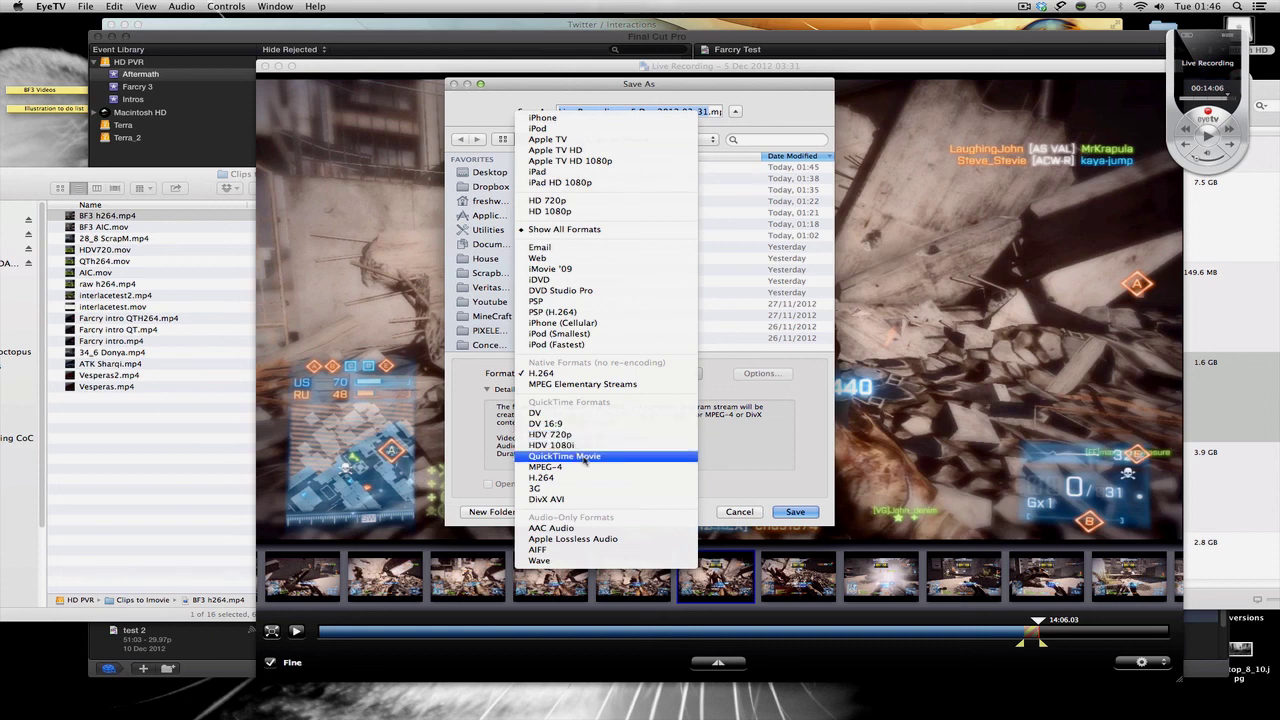
click(577, 436)
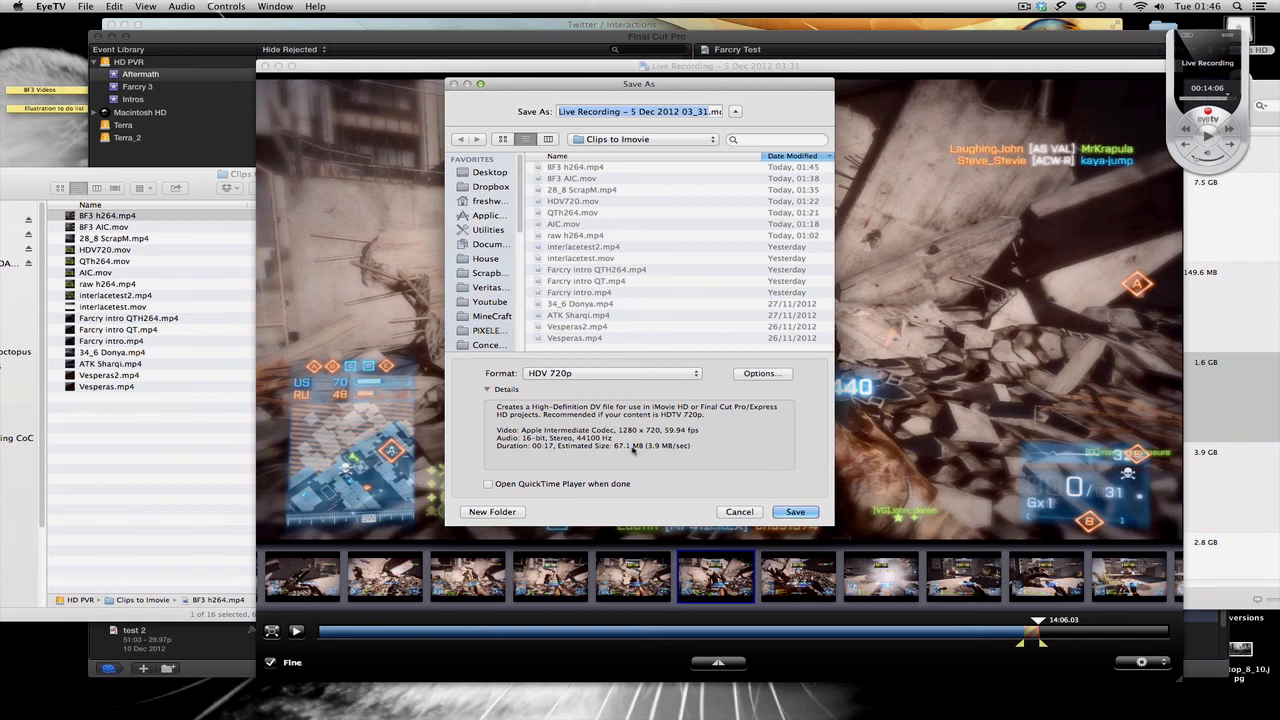
text(BF3)
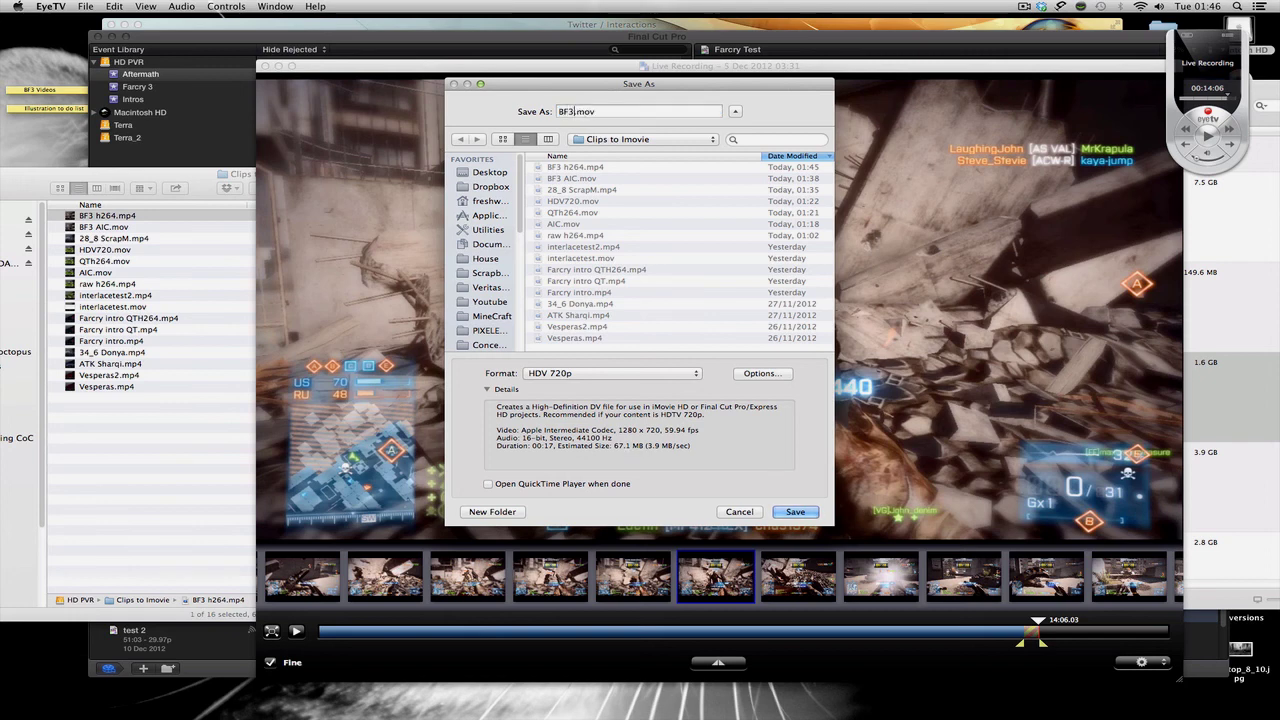
text( HDV720)
key(Return)
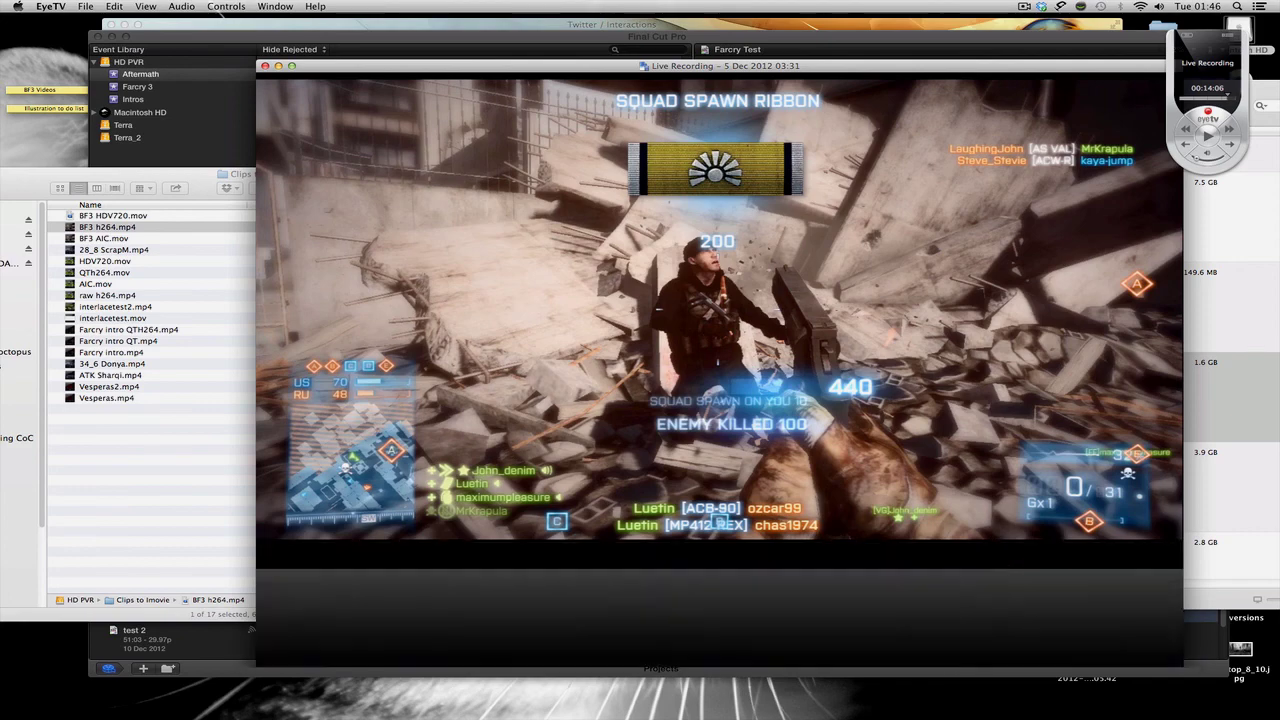
click(28, 181)
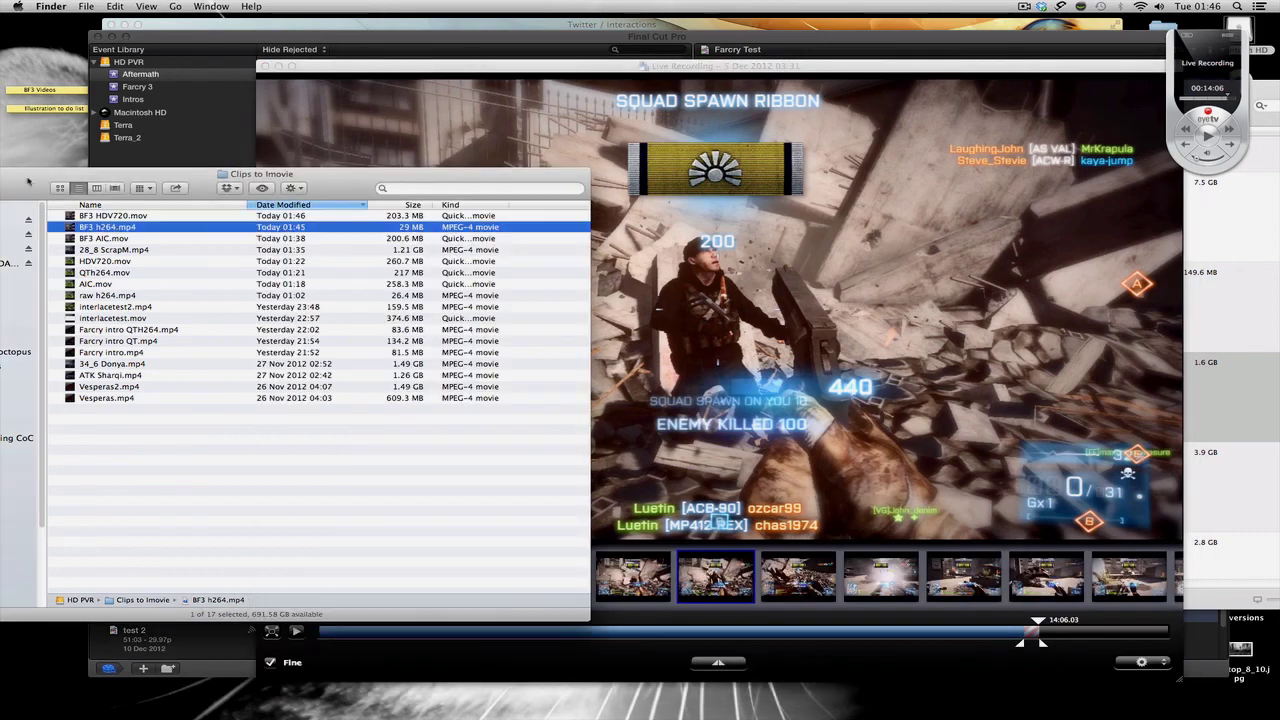
click(392, 217)
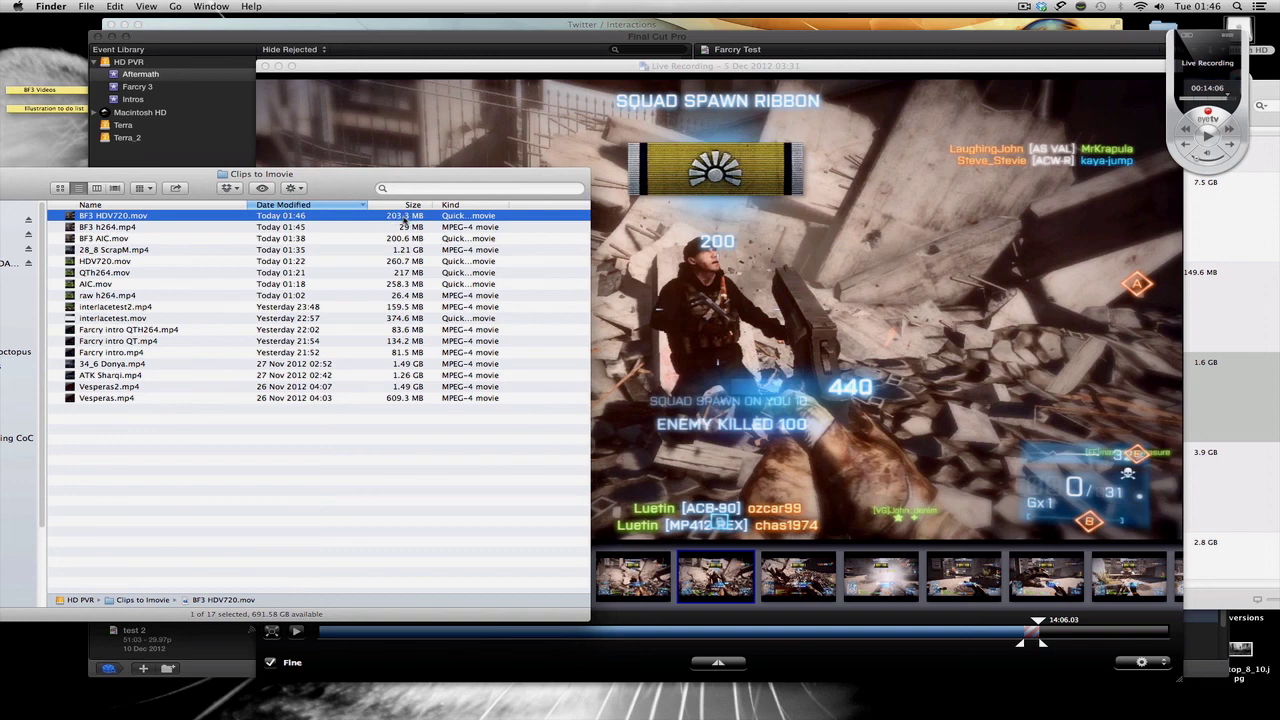
Return to EyeTV and set up an export of the marked clip in the QuickTime Movie format
click(426, 69)
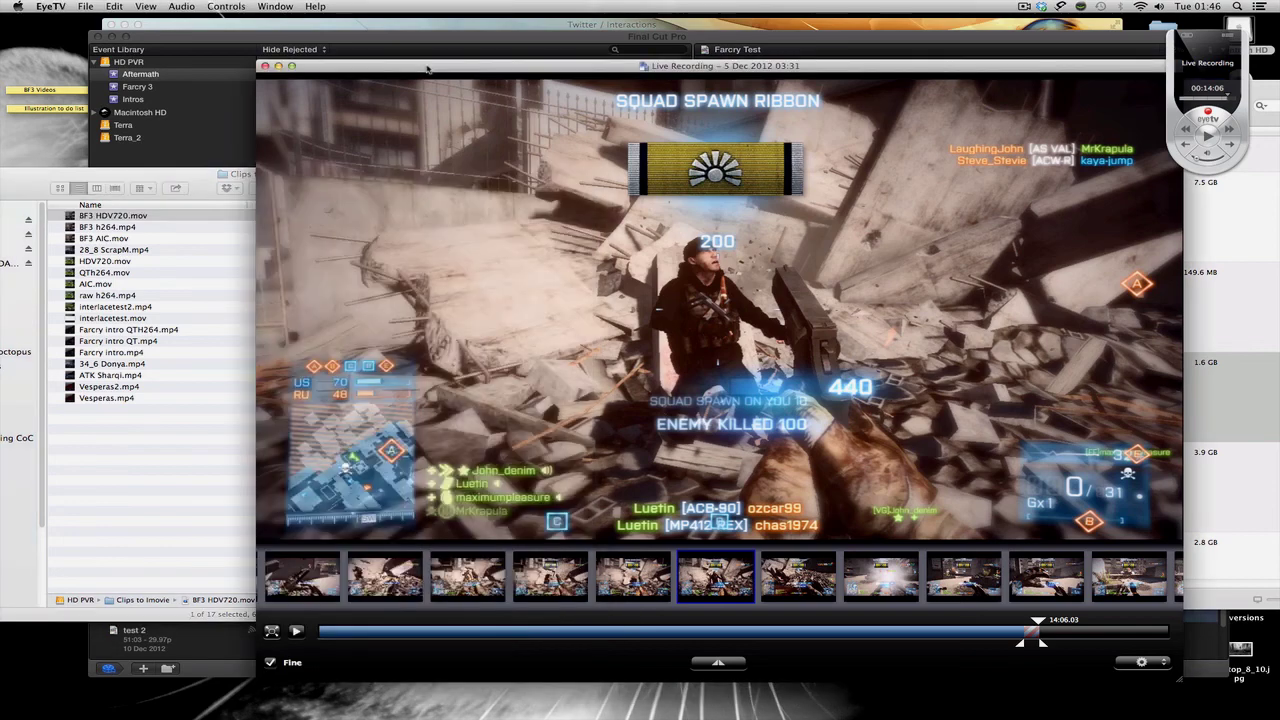
right_click(1034, 637)
click(1062, 658)
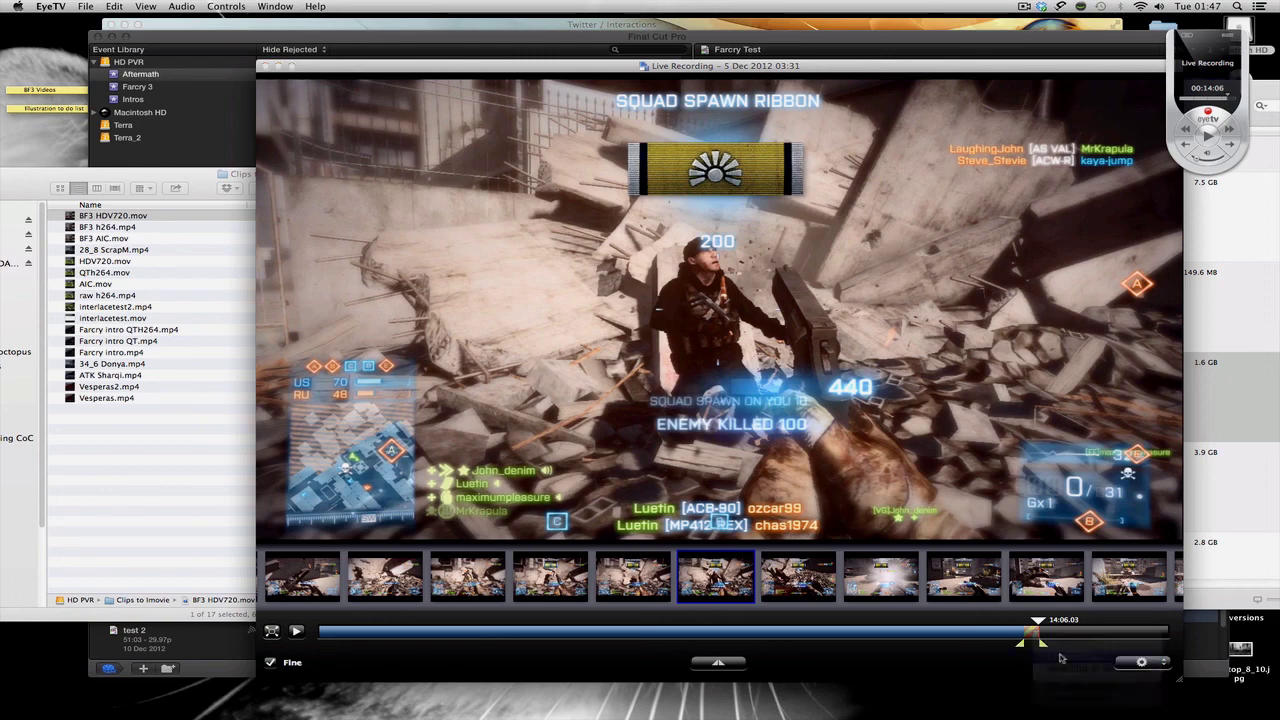
click(640, 376)
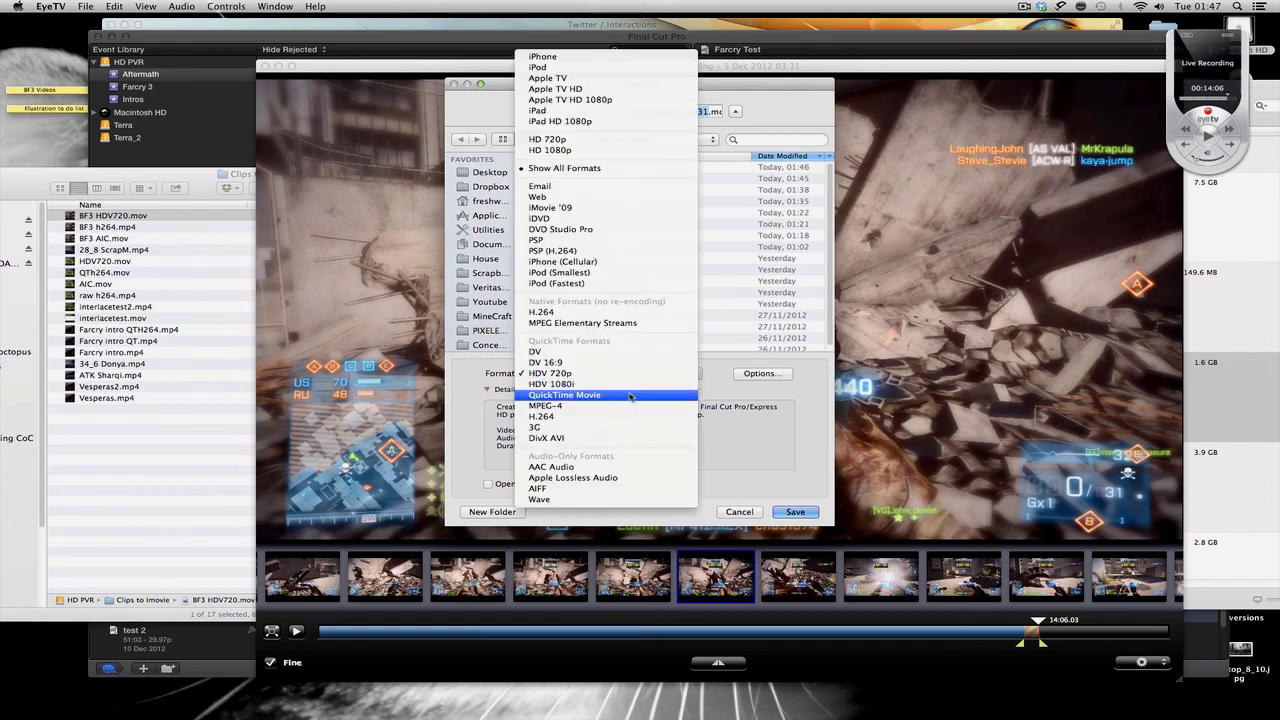
click(630, 395)
Set the movie's video compression to H.264 with Best quality in the QuickTime export options
click(758, 373)
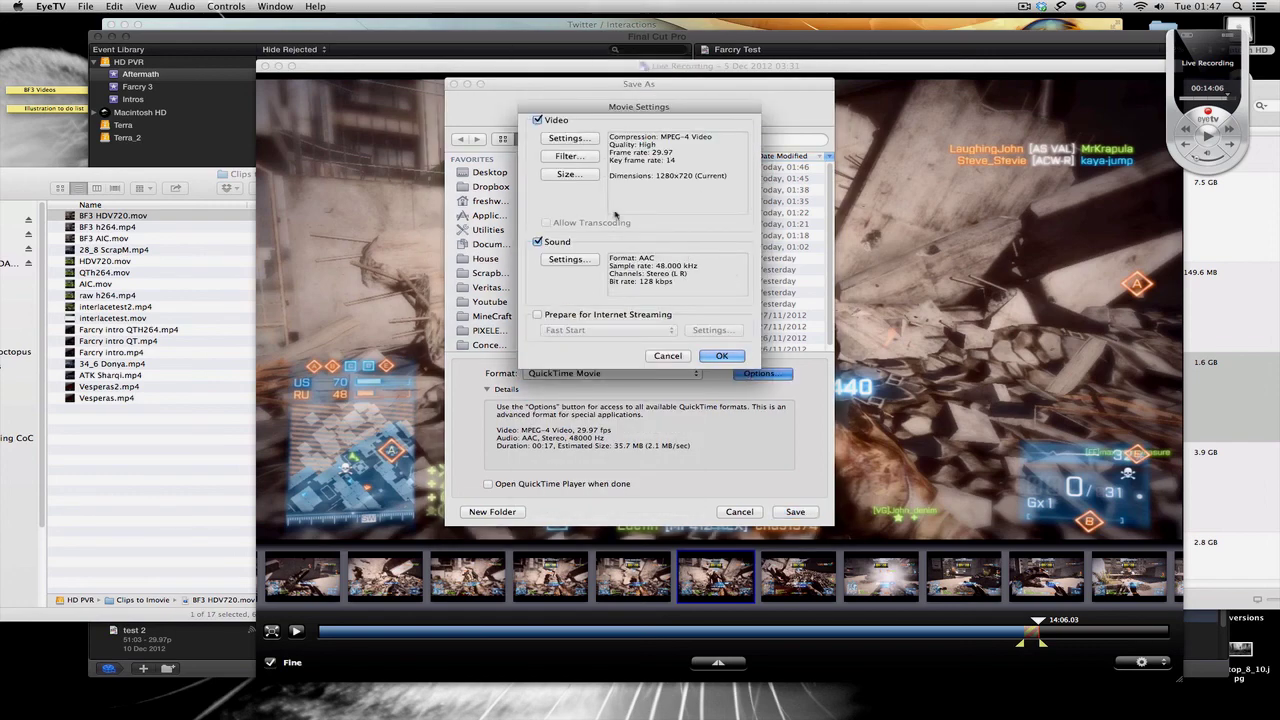
click(570, 138)
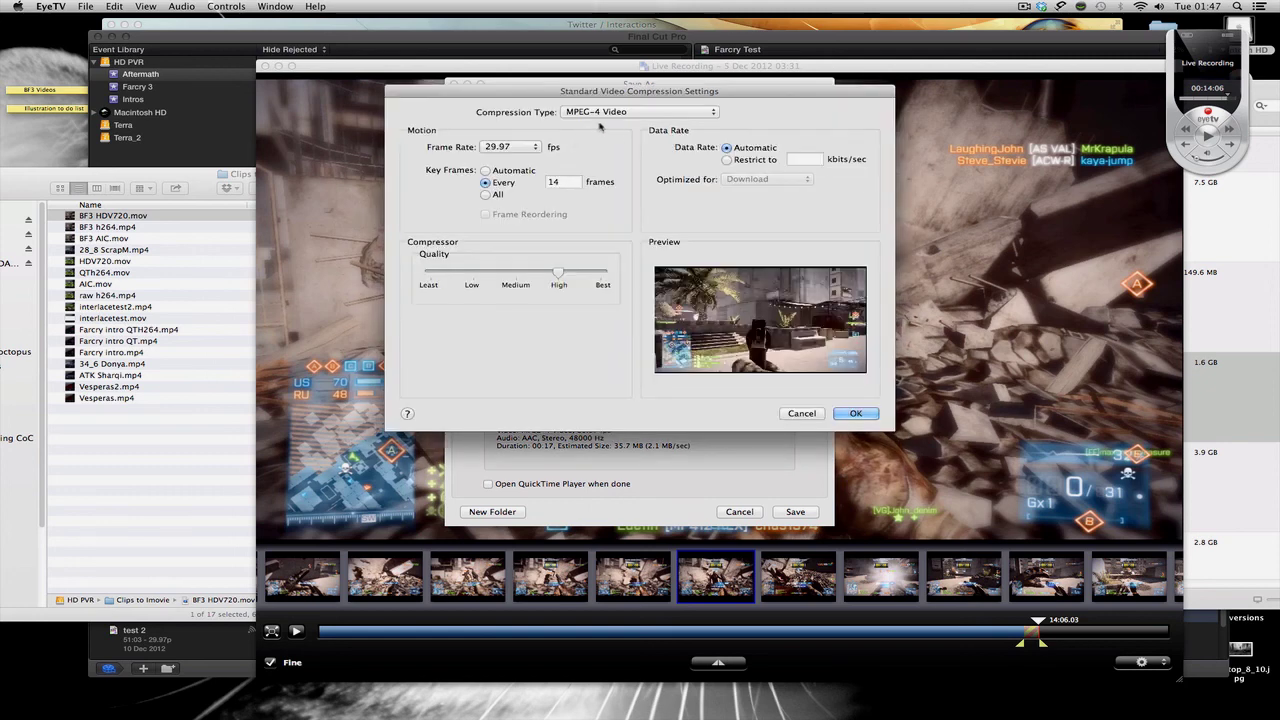
click(610, 111)
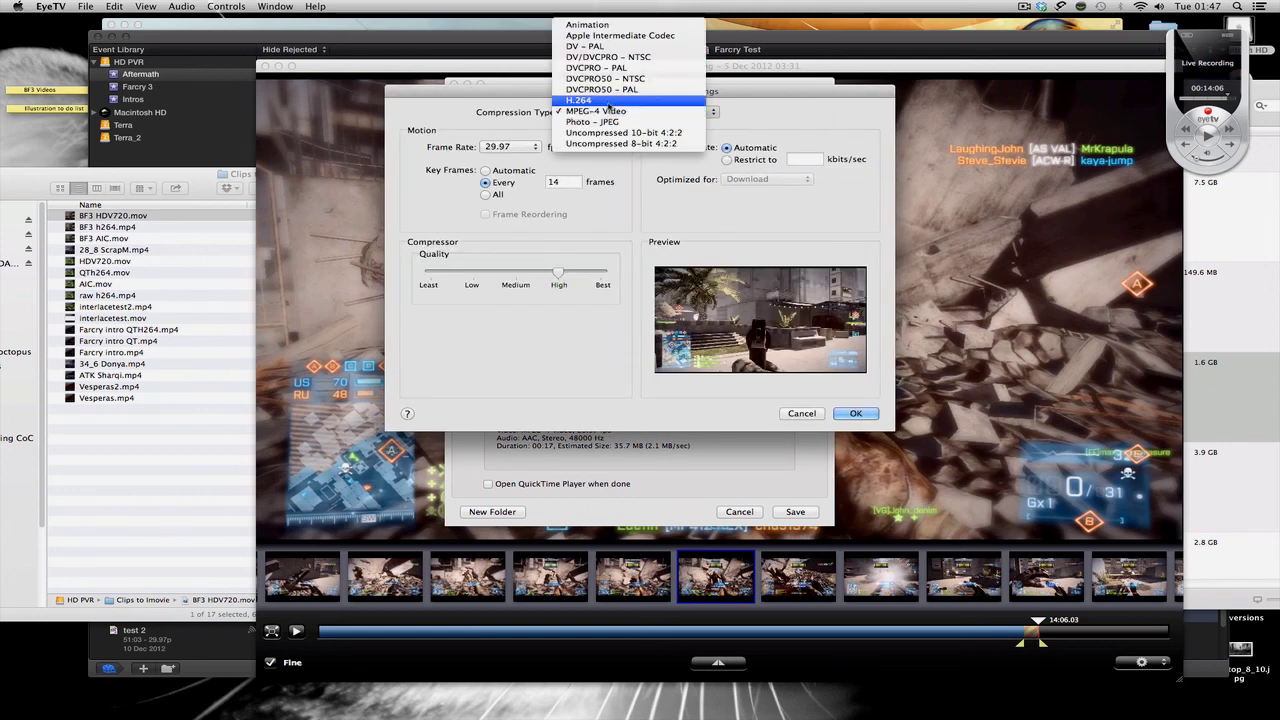
click(609, 102)
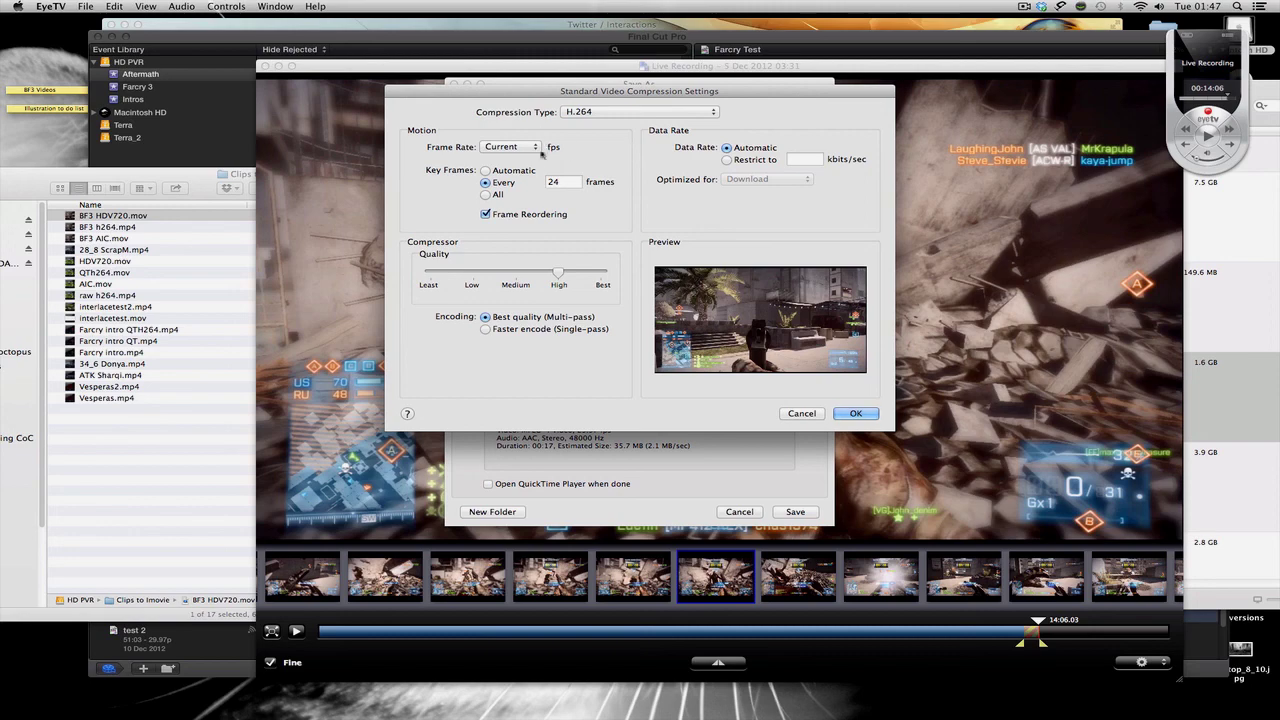
click(603, 273)
click(856, 413)
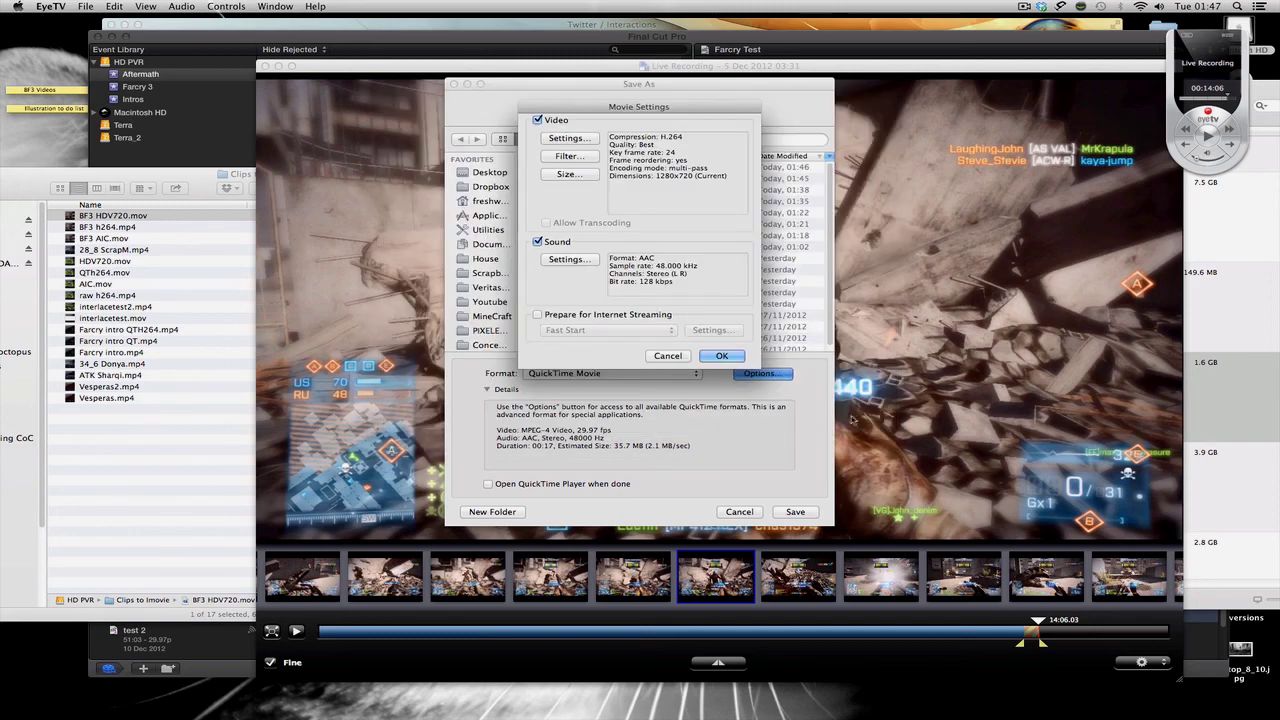
click(724, 357)
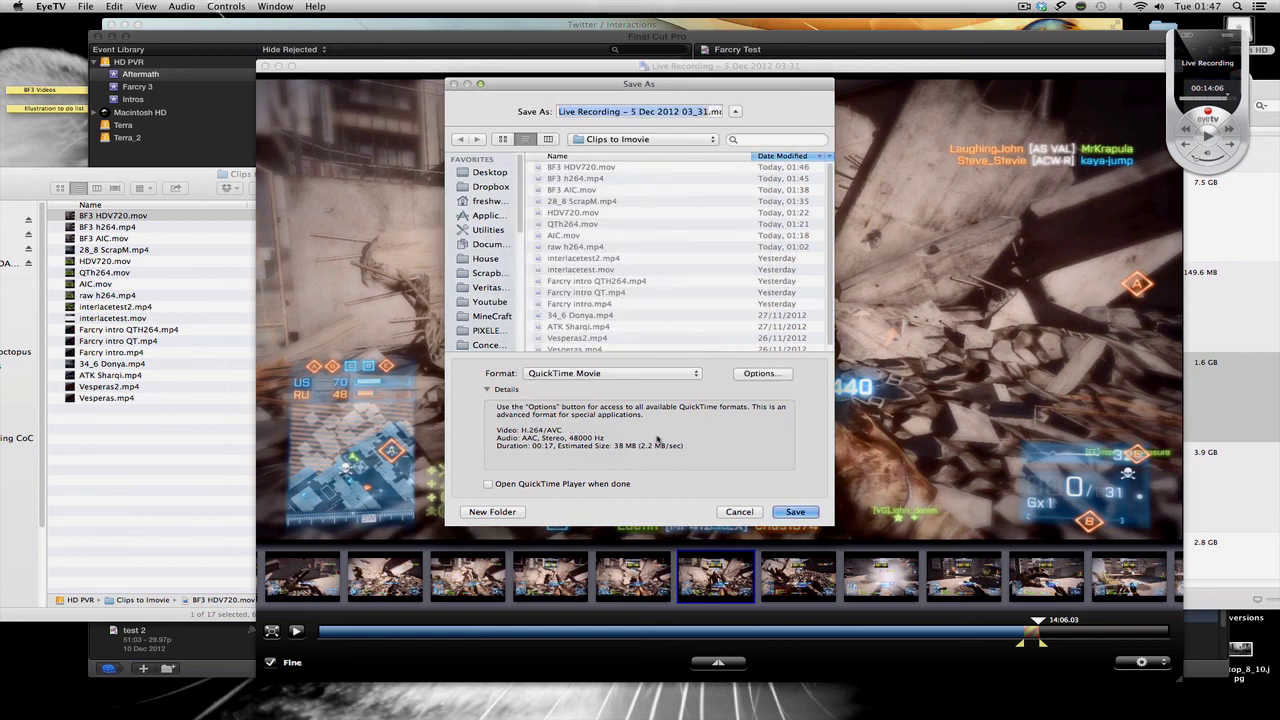
Start the QuickTime H.264 export under the default file name, and stop it partway through
click(795, 511)
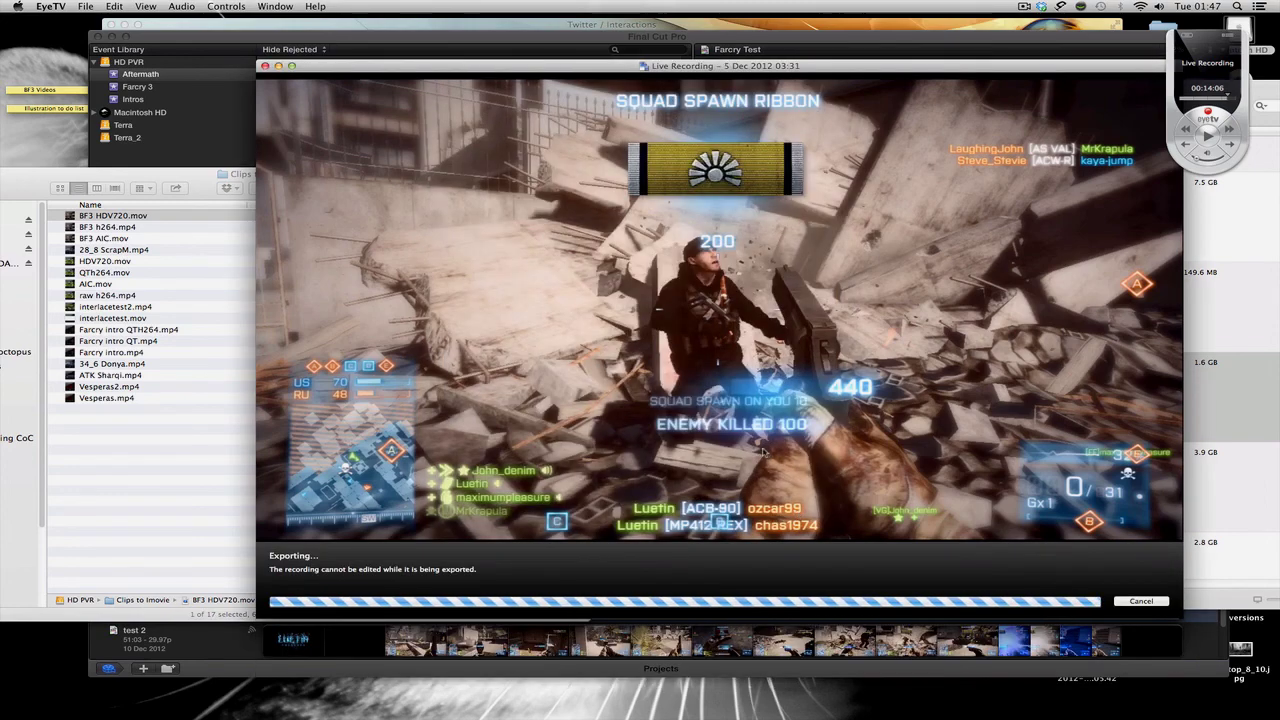
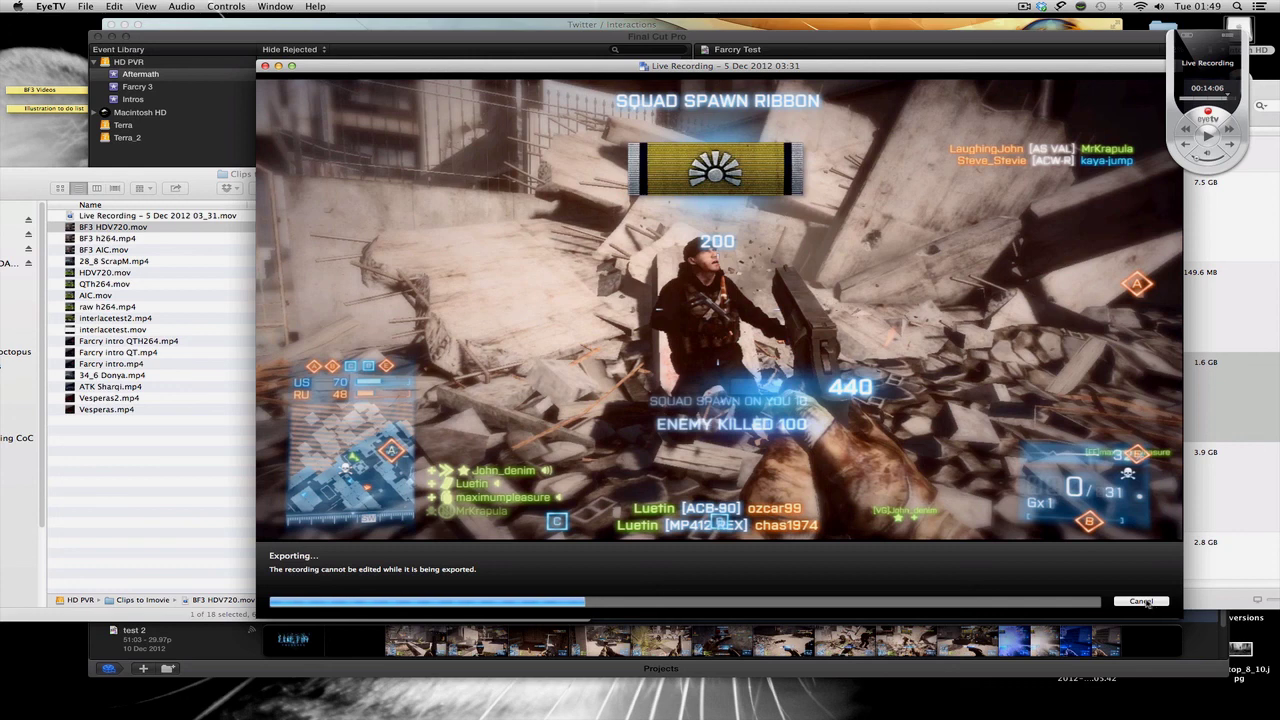
click(1141, 602)
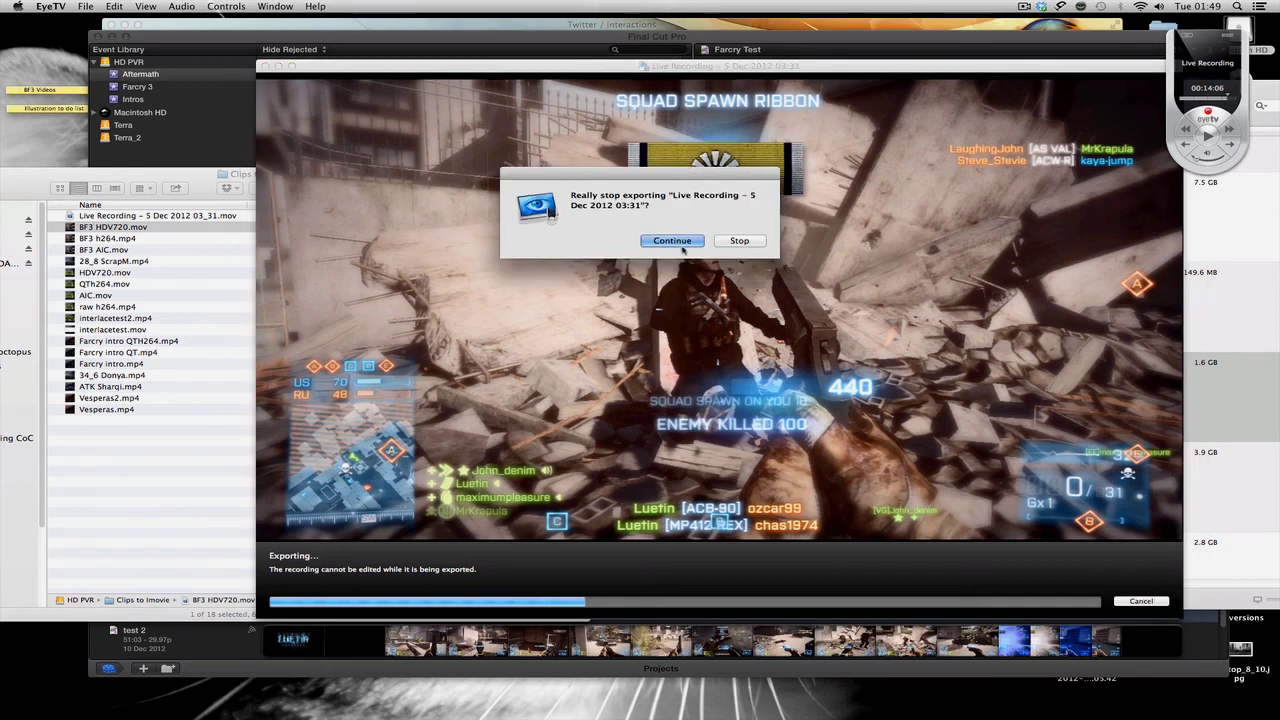
click(737, 243)
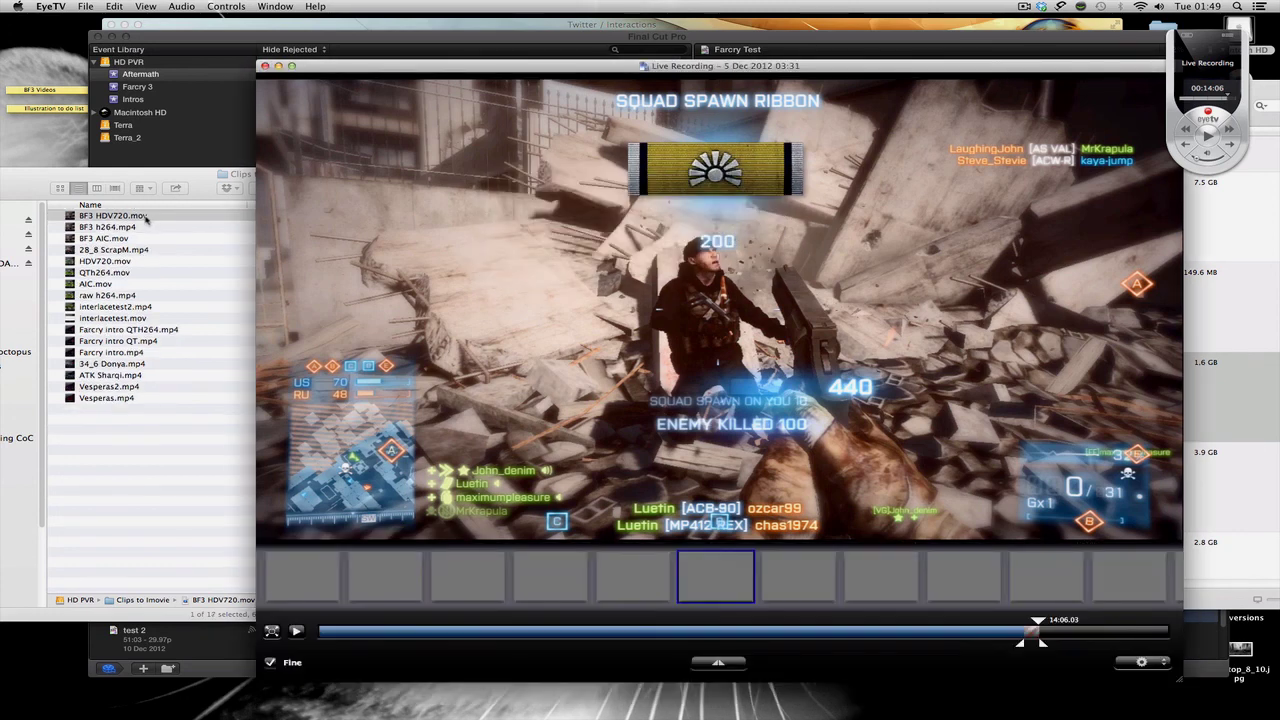
Open BF3 HDV720.mov in QuickTime Player, skim through its footage, close it and return to the Clips to Imovie folder
double_click(152, 217)
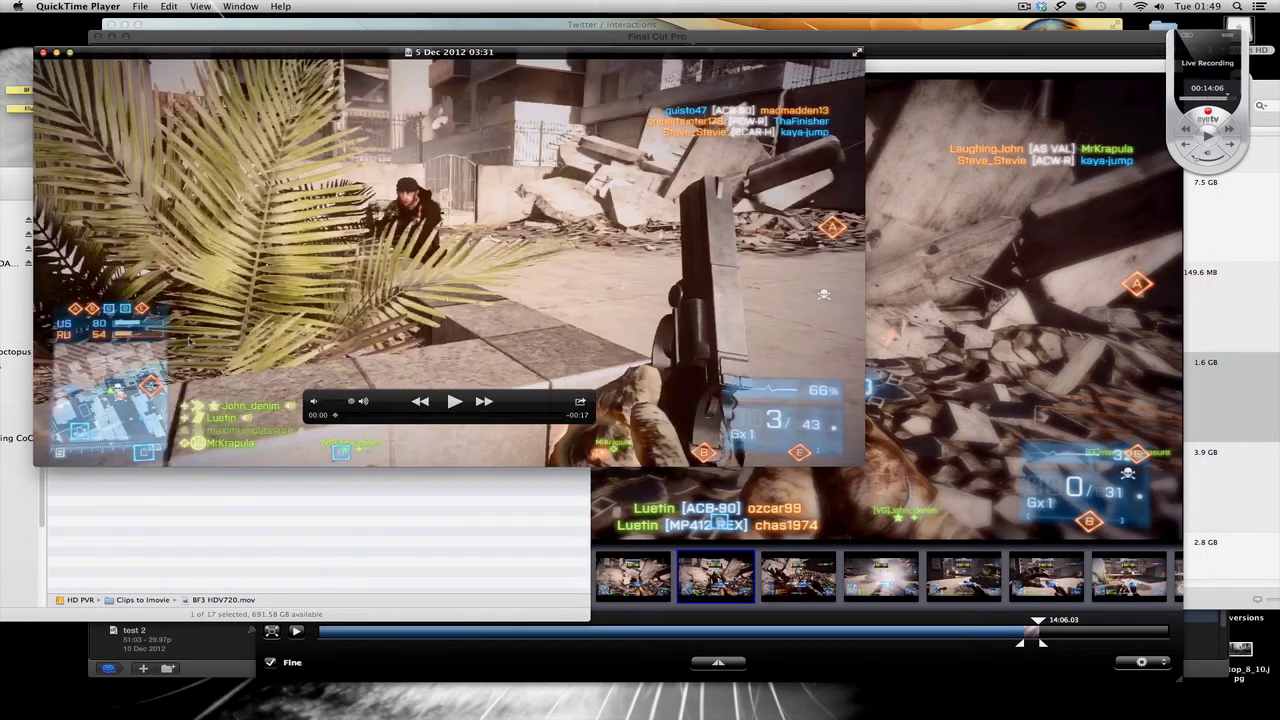
drag(505, 415, 430, 418)
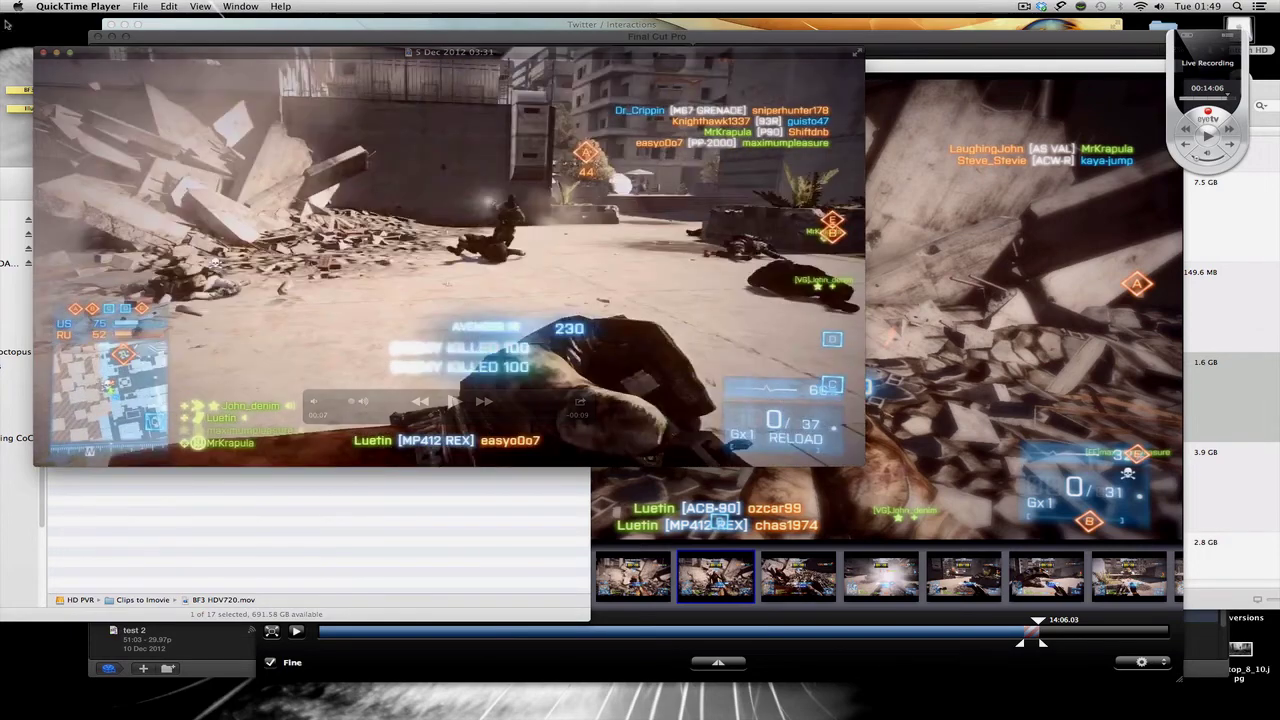
click(44, 53)
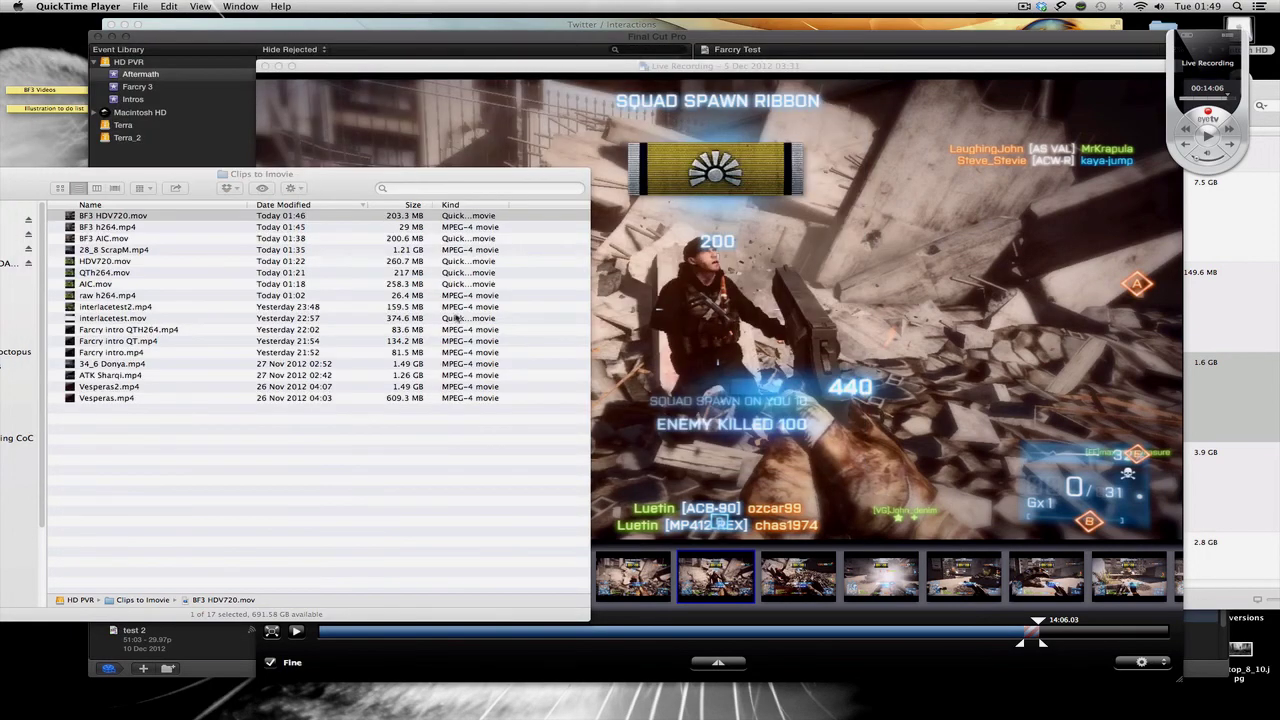
click(353, 188)
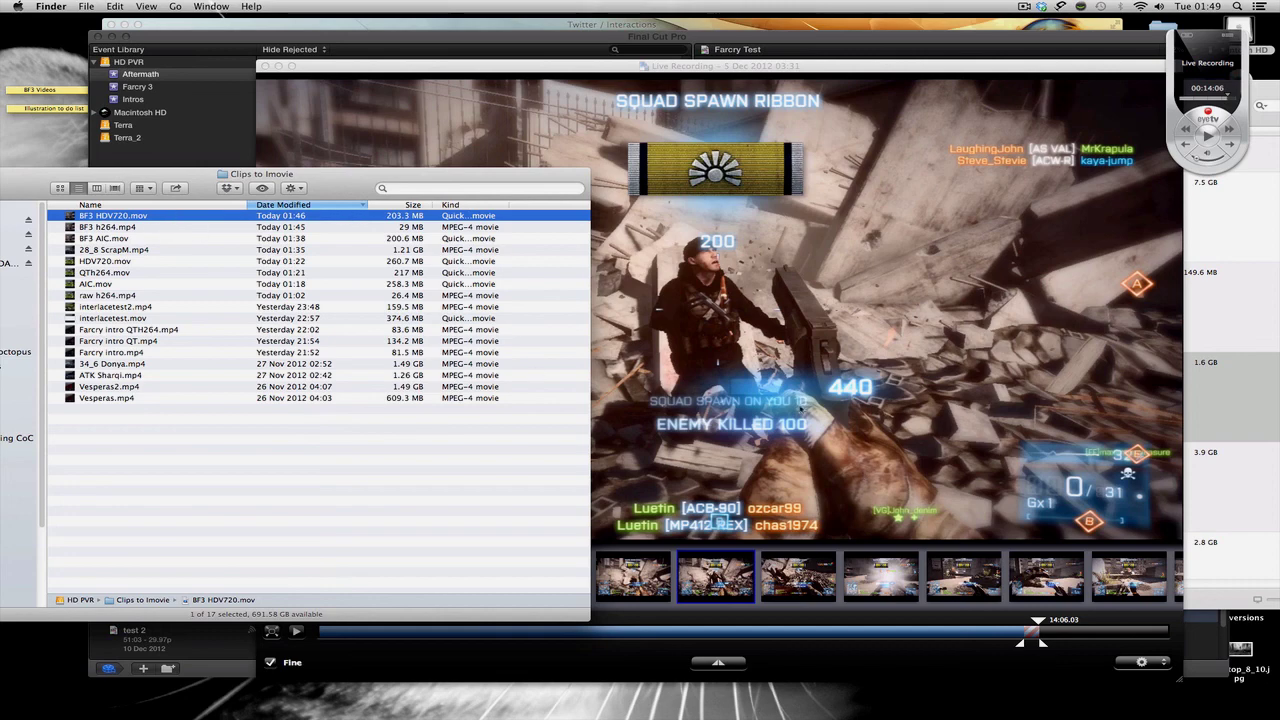
Return to EyeTV and open the movie options for exporting the marked clip in the QuickTime Movie format
click(624, 237)
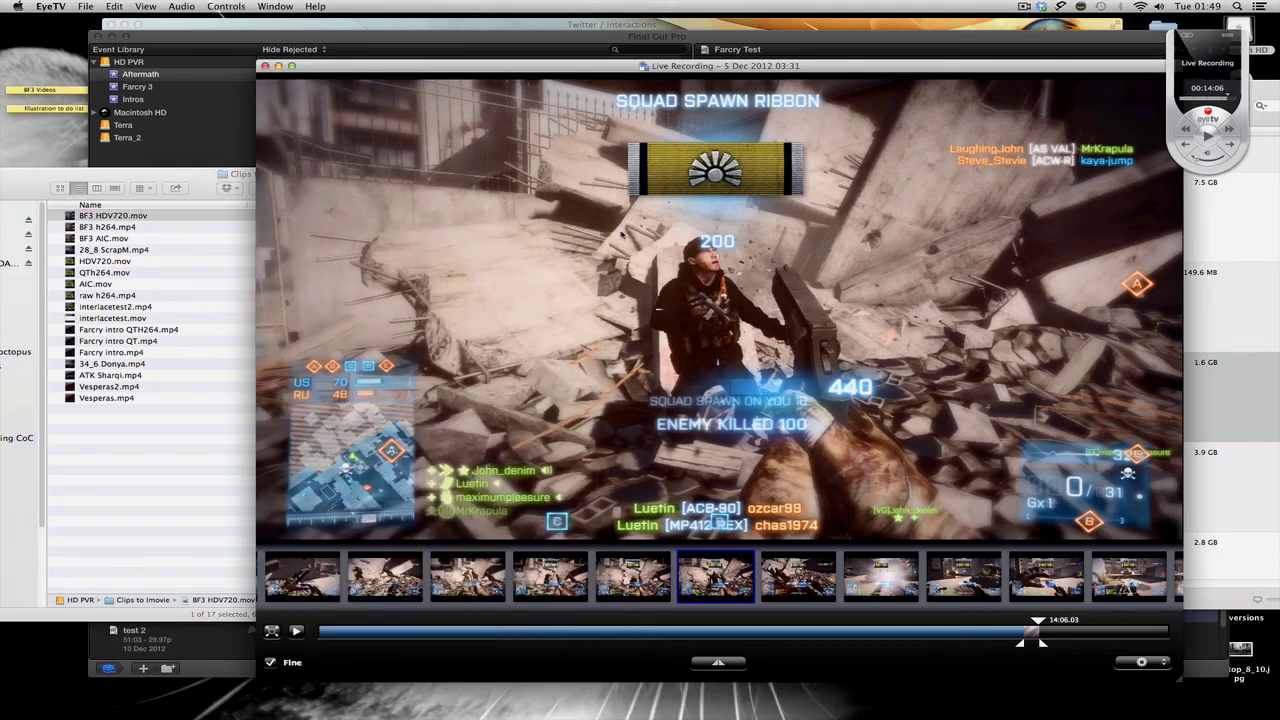
right_click(1032, 636)
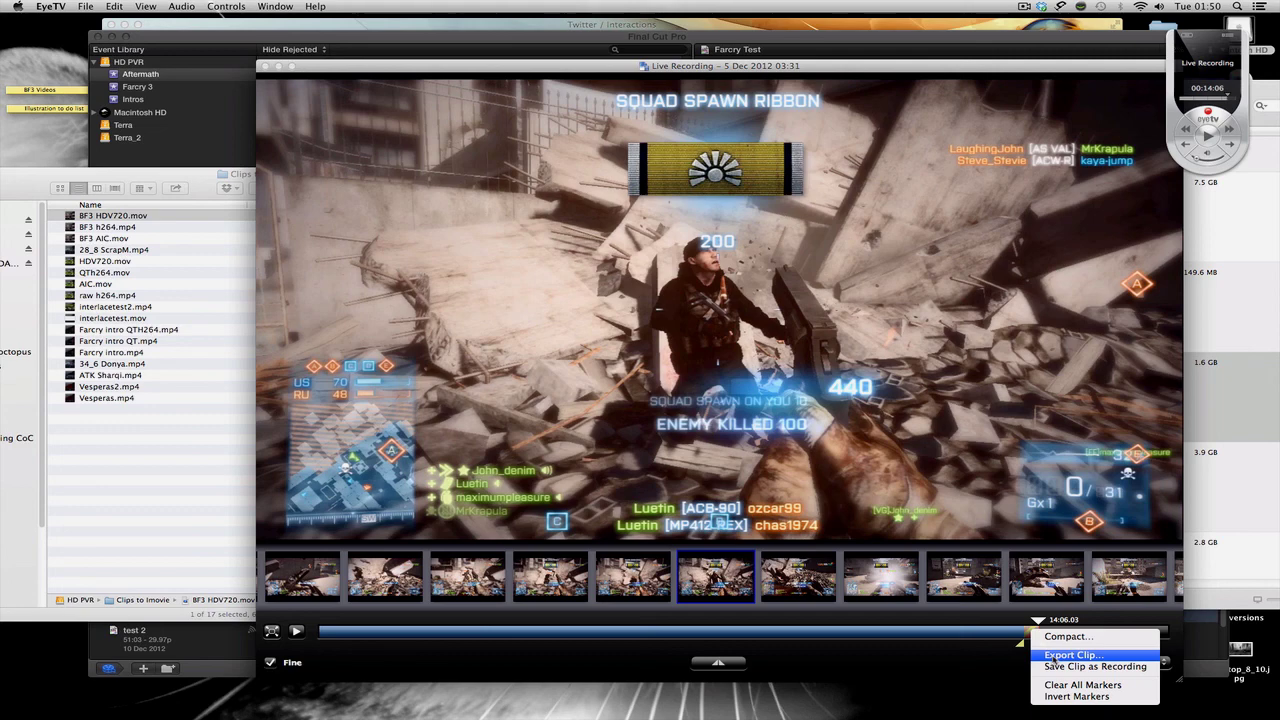
click(1053, 655)
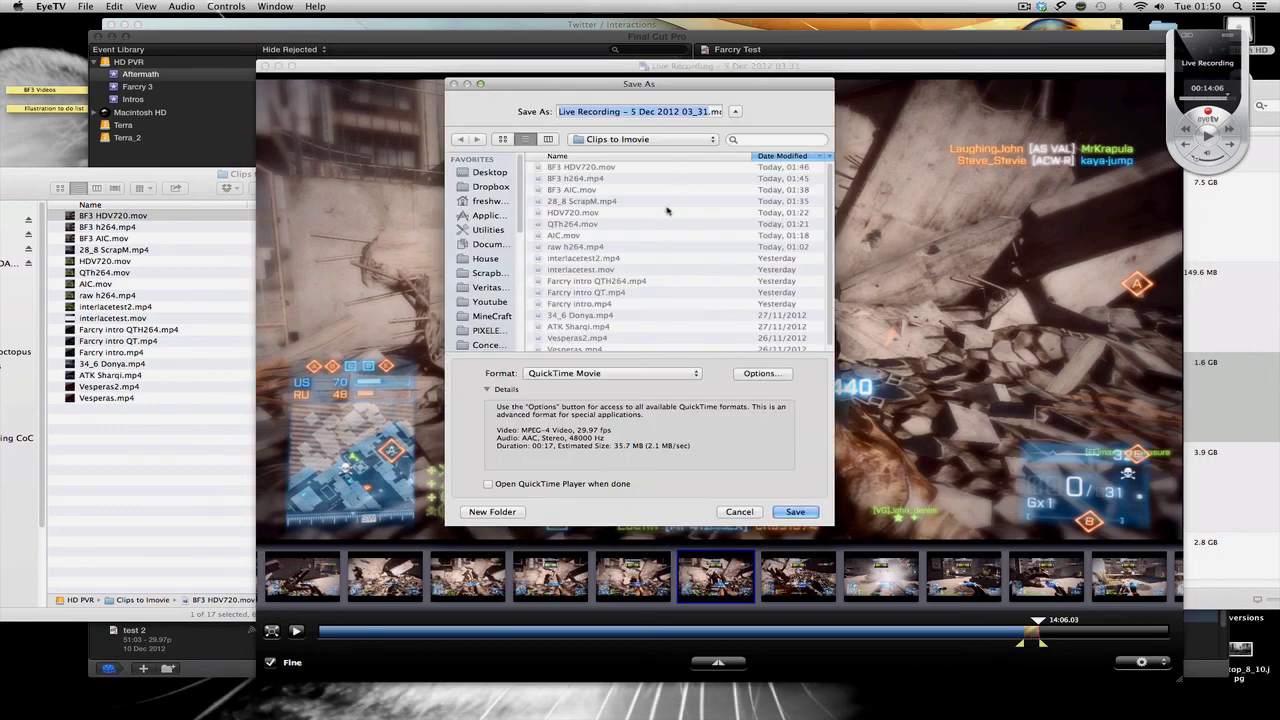
click(641, 378)
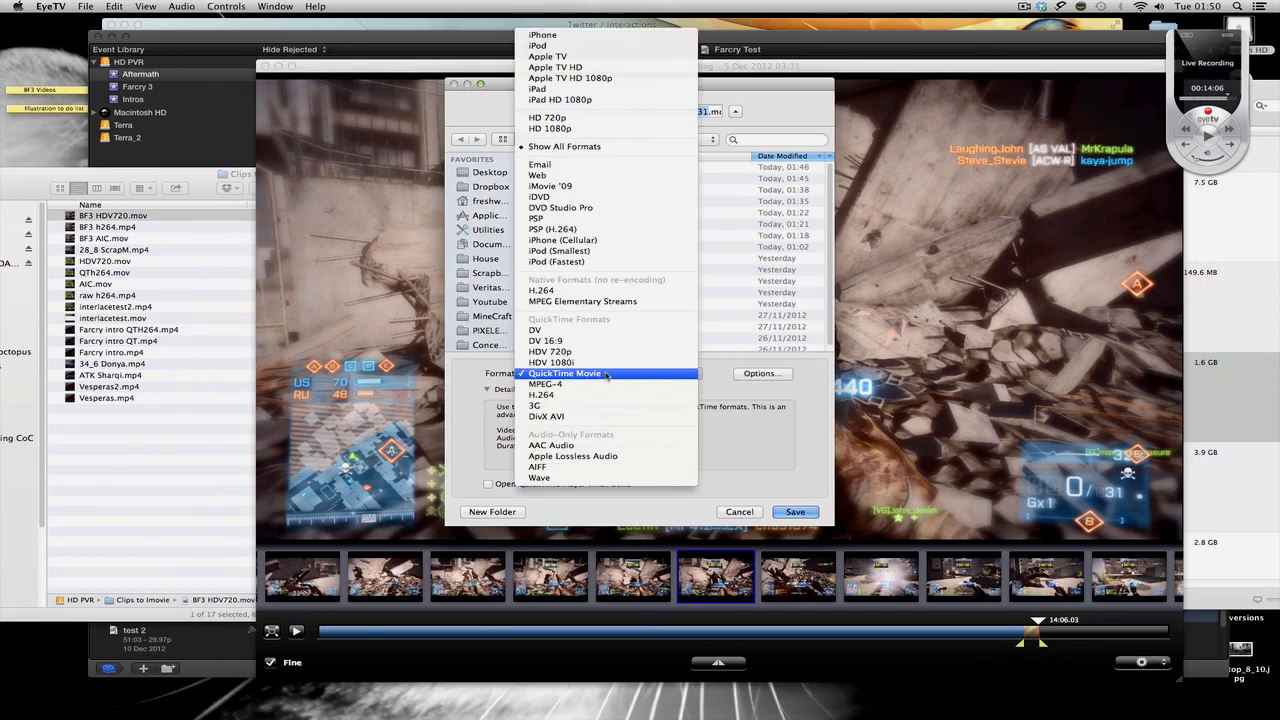
click(779, 377)
click(778, 376)
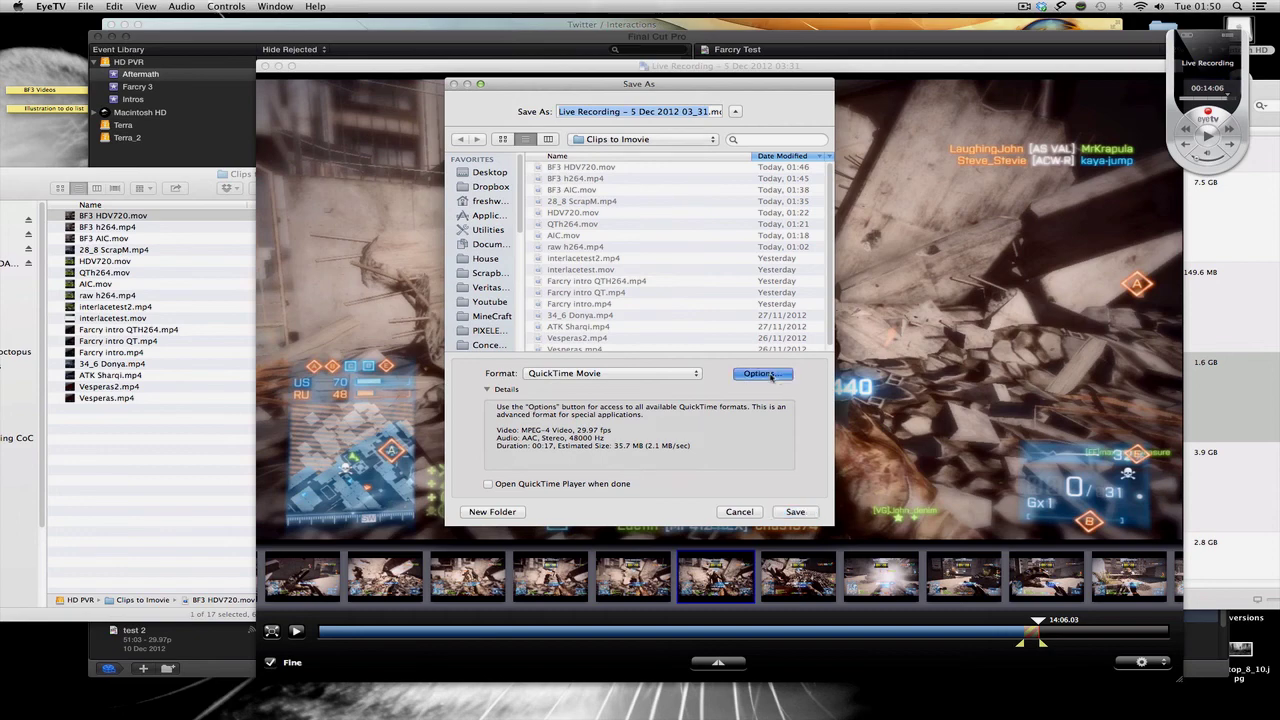
Set the movie's video compression to Apple Intermediate Codec, keeping the Other preset
click(588, 140)
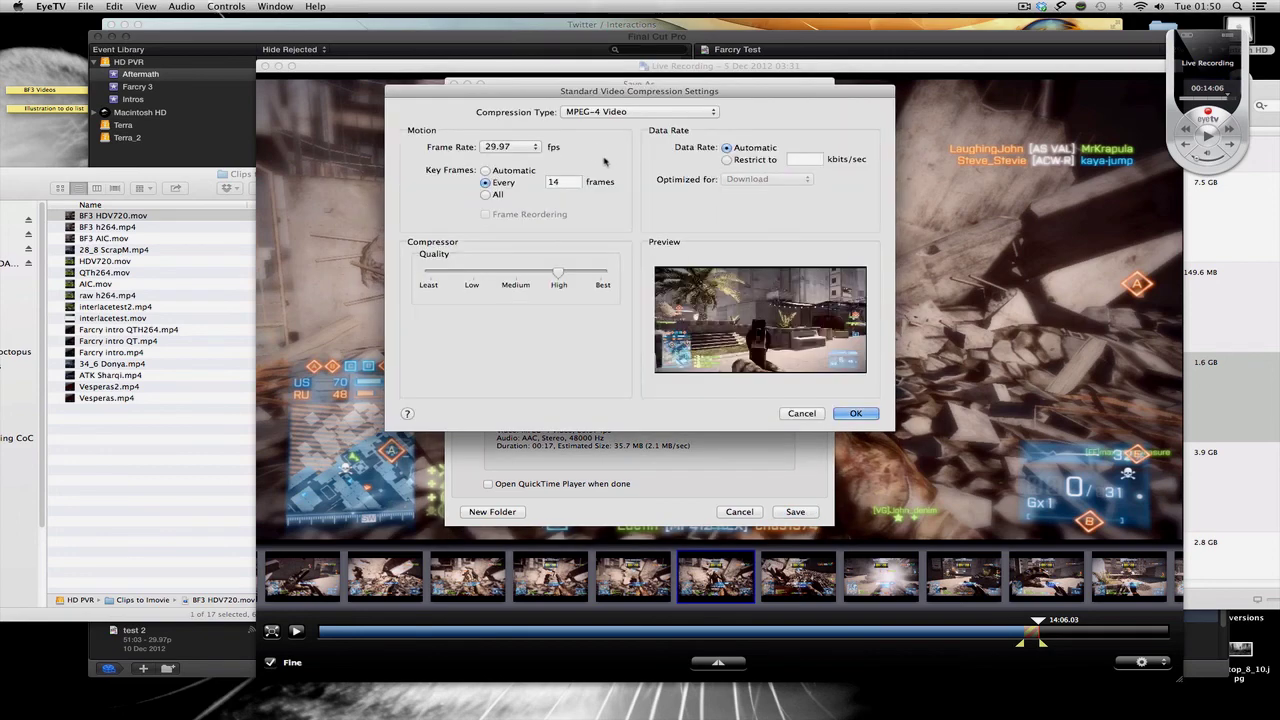
click(618, 114)
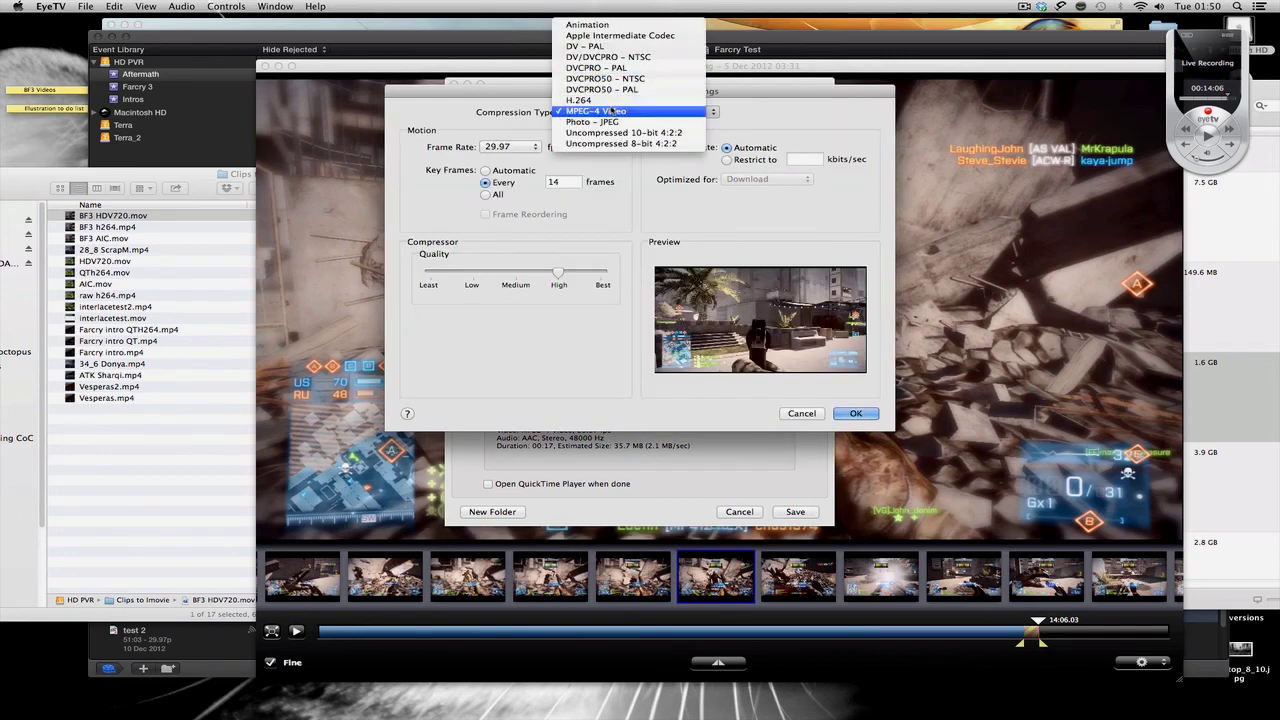
click(612, 37)
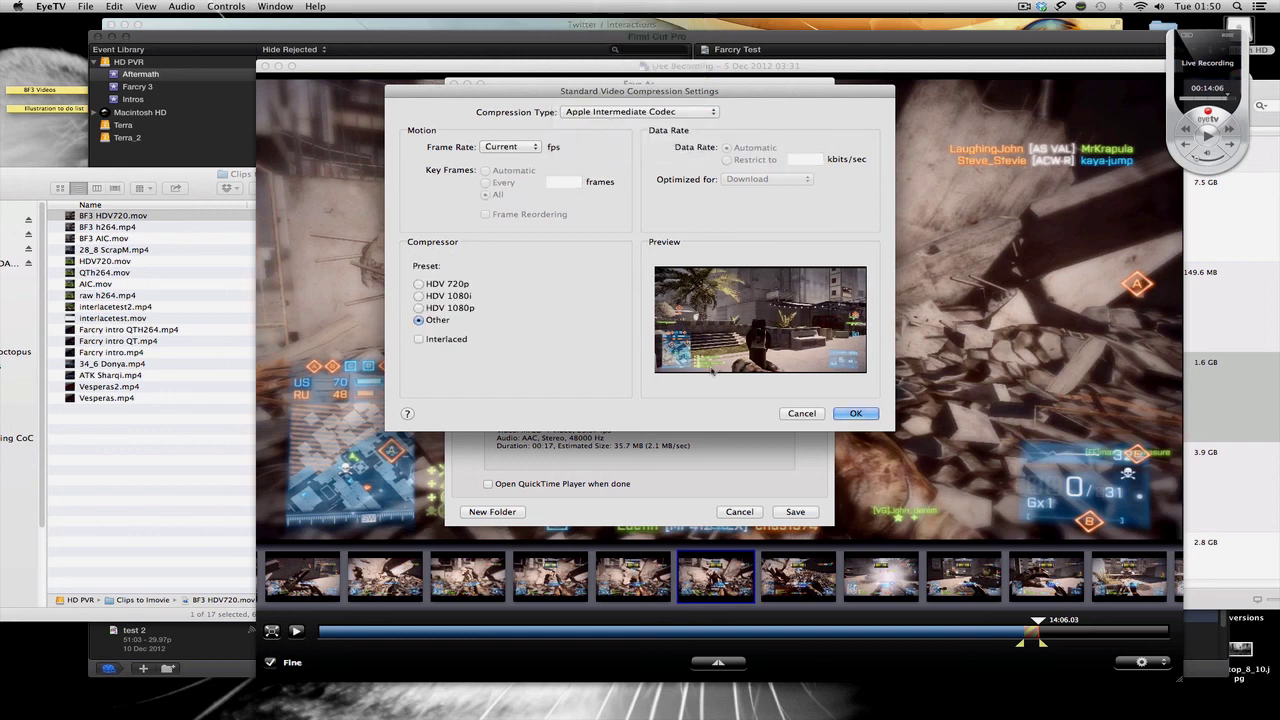
click(856, 413)
Set the export dimensions to 1280 x 720 HD and accept the movie settings
click(569, 174)
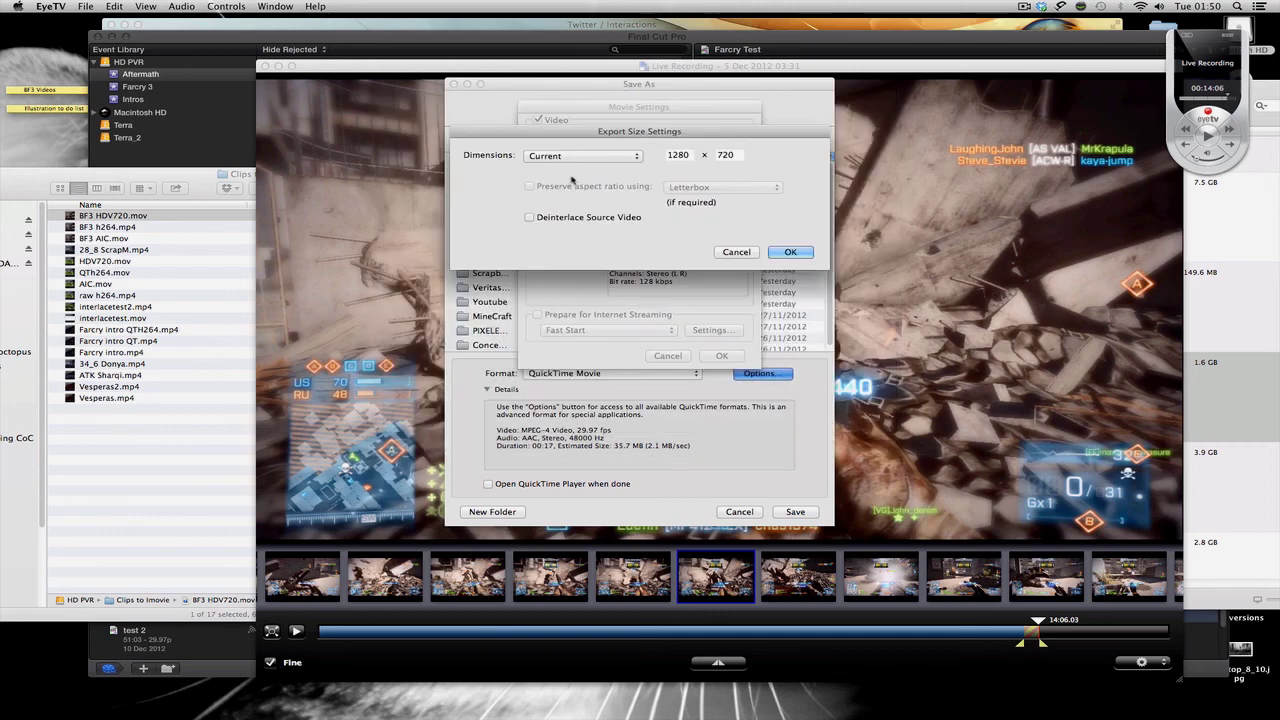
click(603, 156)
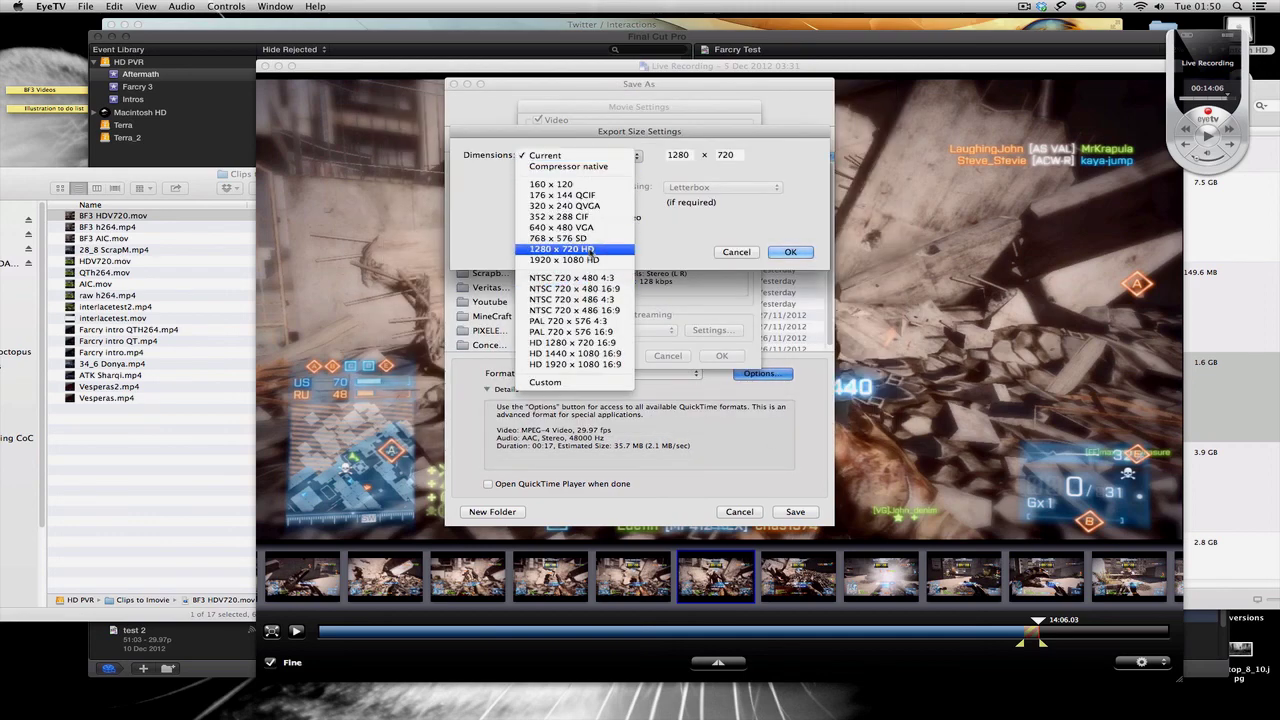
click(570, 248)
click(790, 252)
click(728, 357)
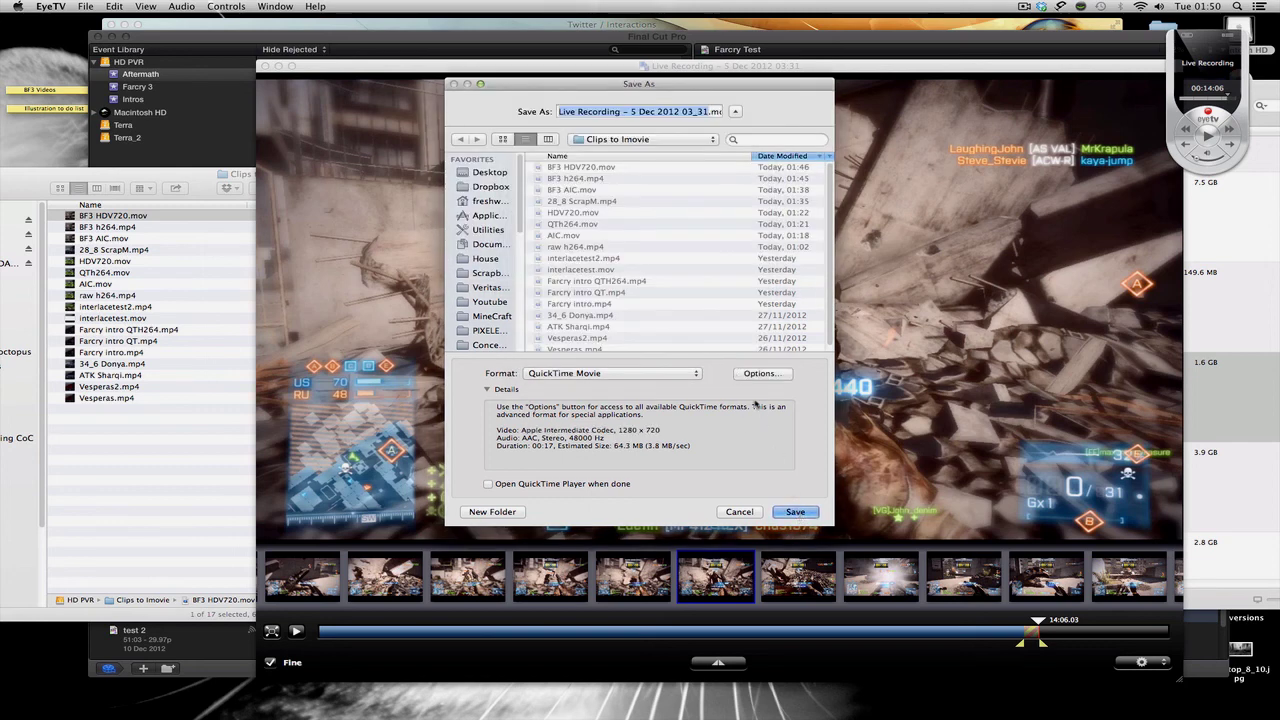
Try to export the clip as BF3 AIC.mov in the Clips to Imovie folder, replacing the existing file
text(BF3)
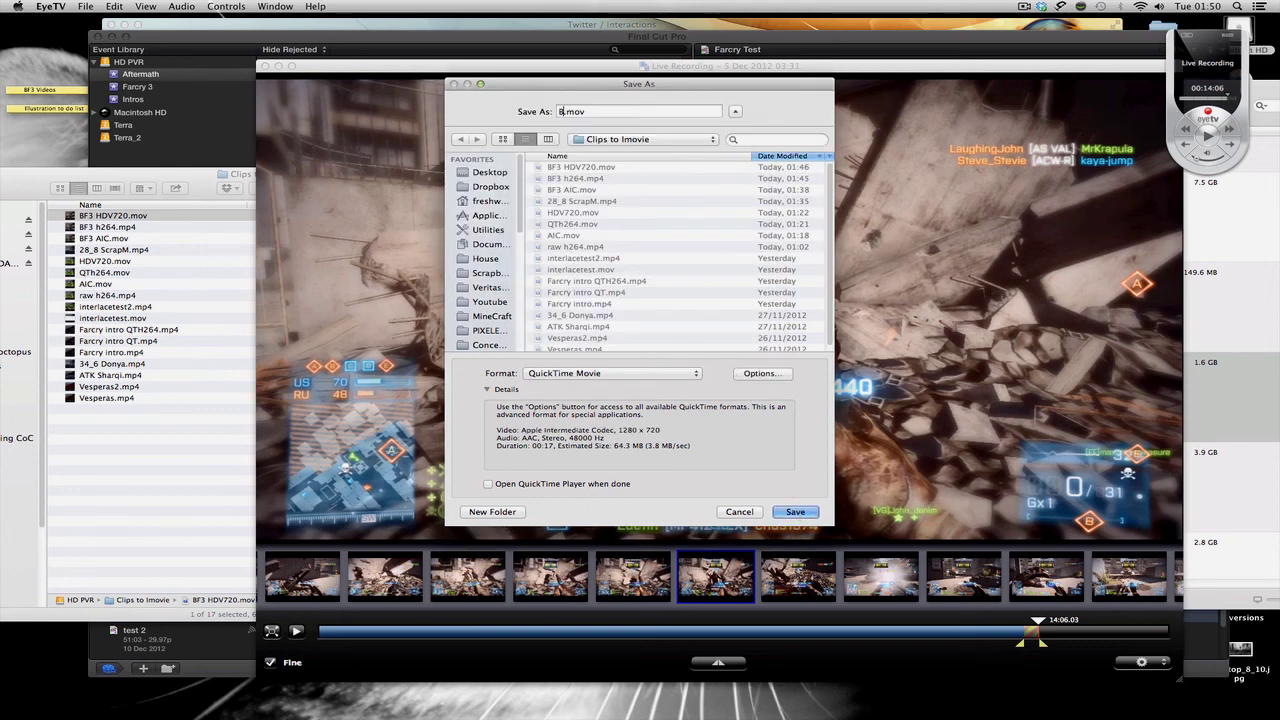
text( AIC)
key(Return)
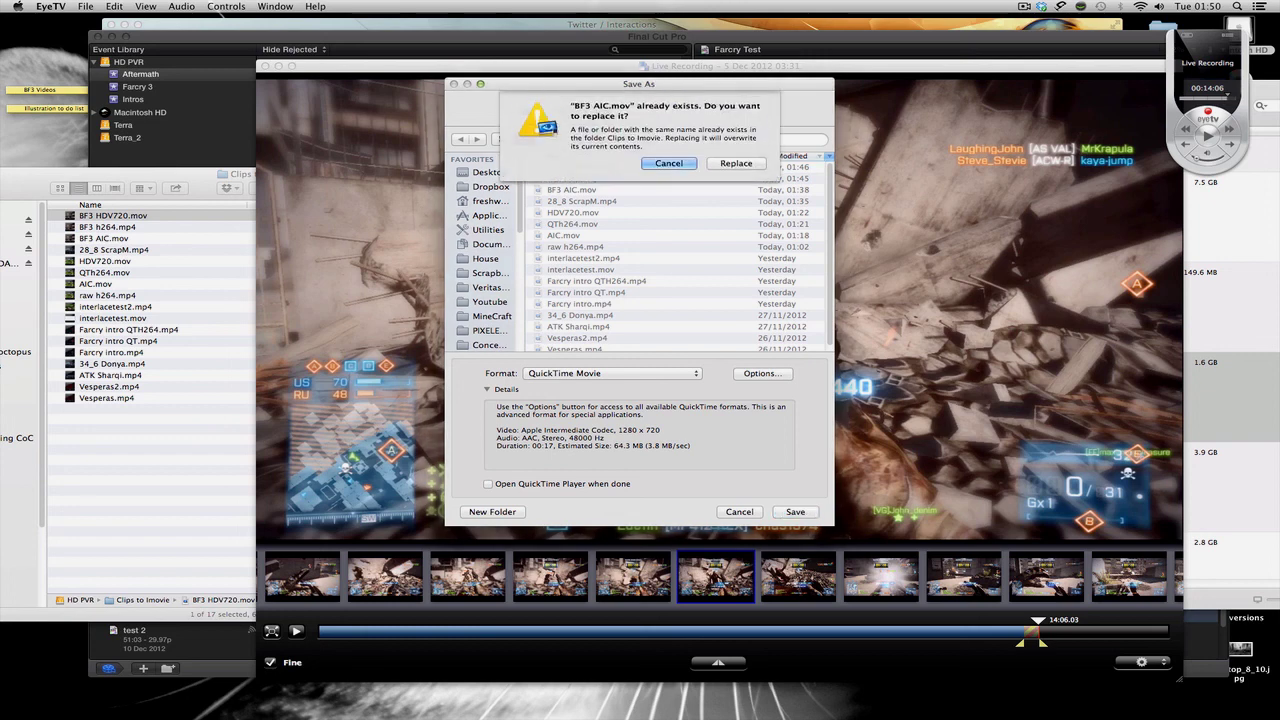
click(735, 164)
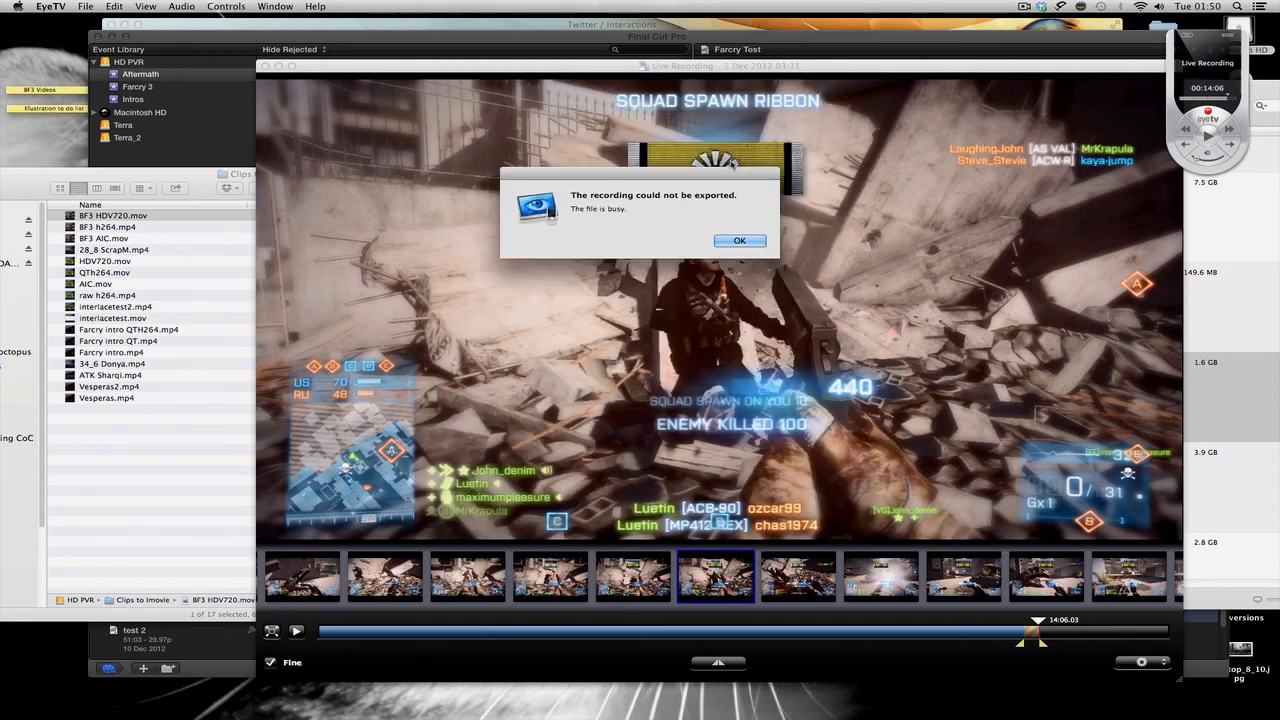
click(740, 241)
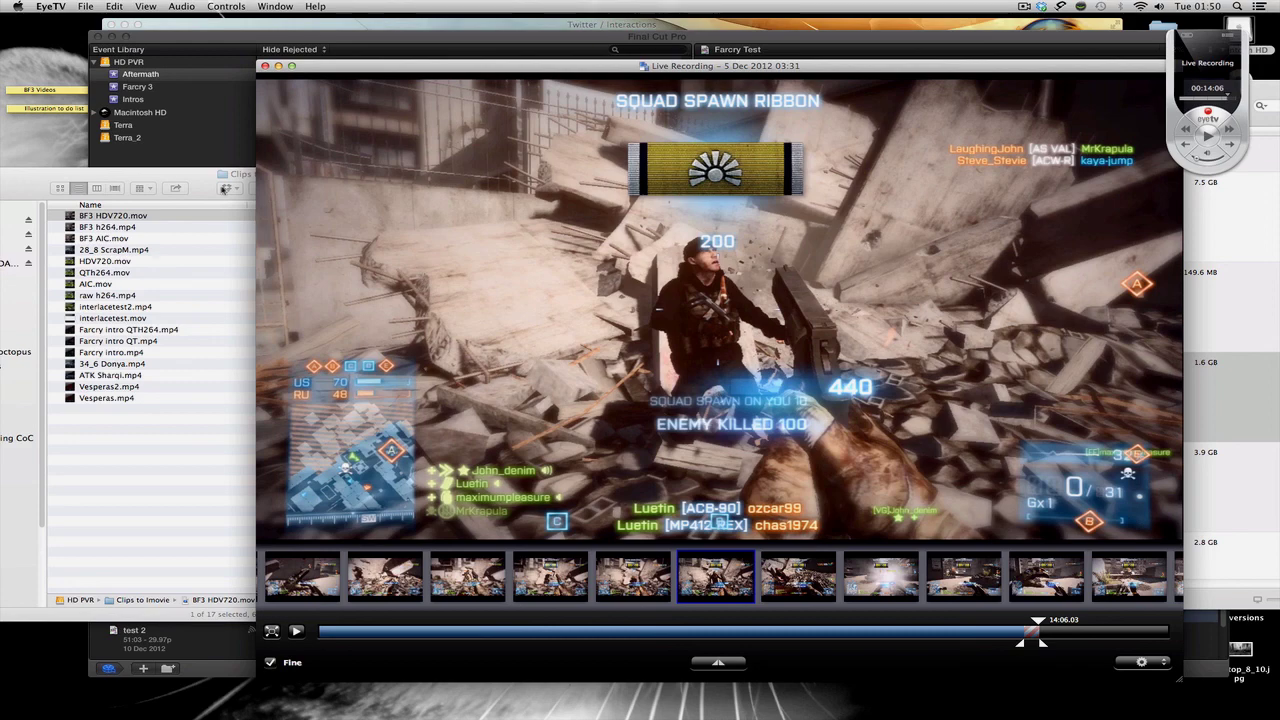
Start another export of the marked clip from the recording's timeline and name the file BF3 AIC2.mov
mouse_move(530, 78)
mouse_down()
mouse_move(536, 226)
mouse_move(530, 56)
mouse_up()
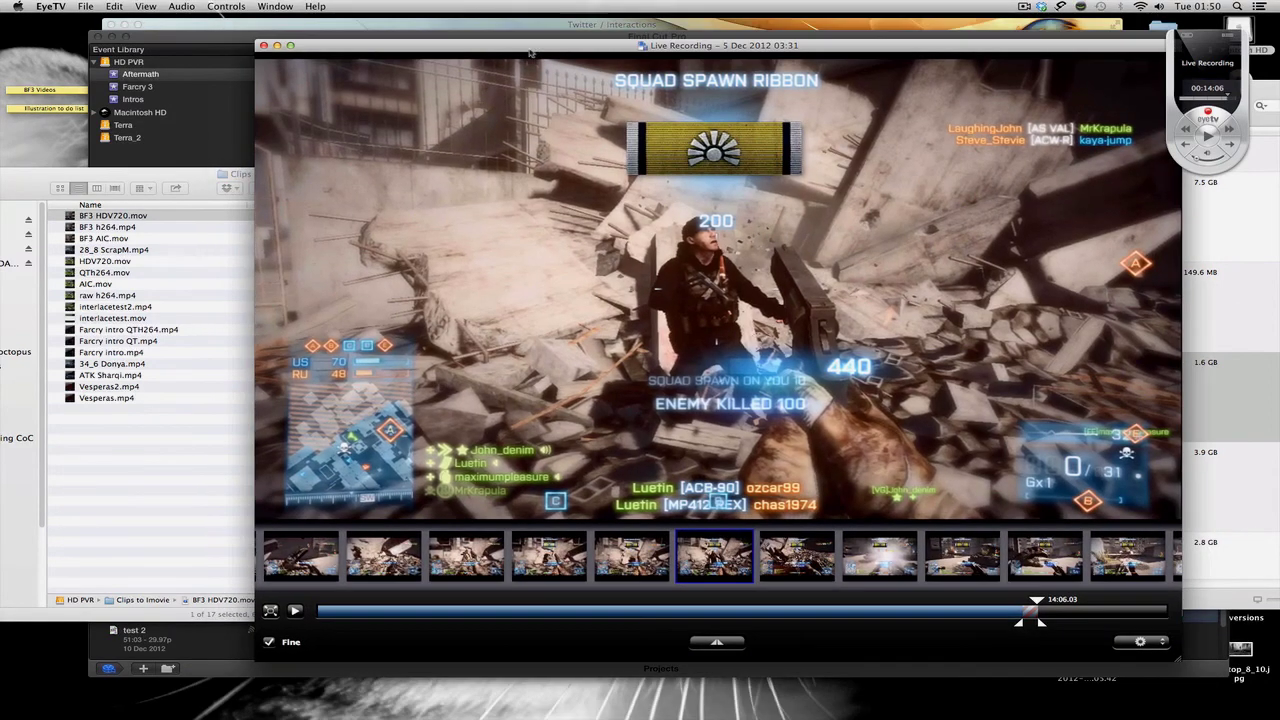
right_click(1040, 610)
click(1080, 636)
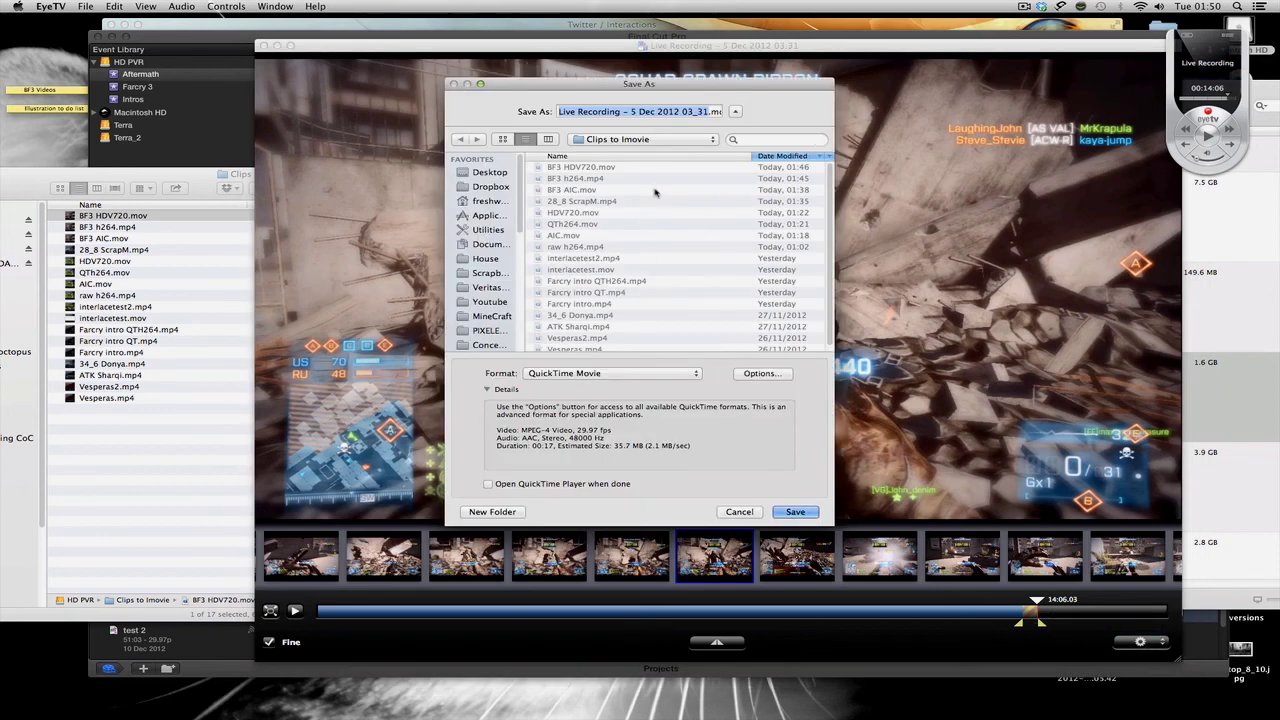
text(BF3 AIC2.mov)
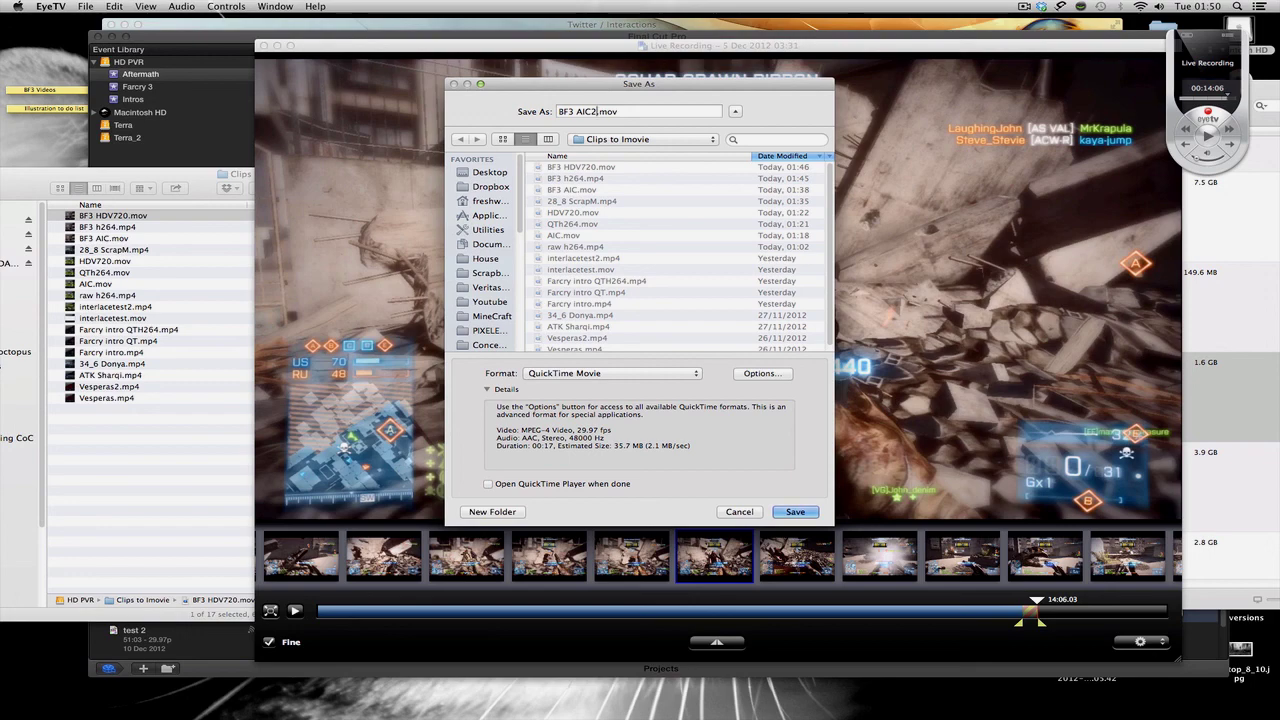
Choose Apple Intermediate Codec as the video compression in the QuickTime movie options for the BF3 AIC2 export
click(770, 381)
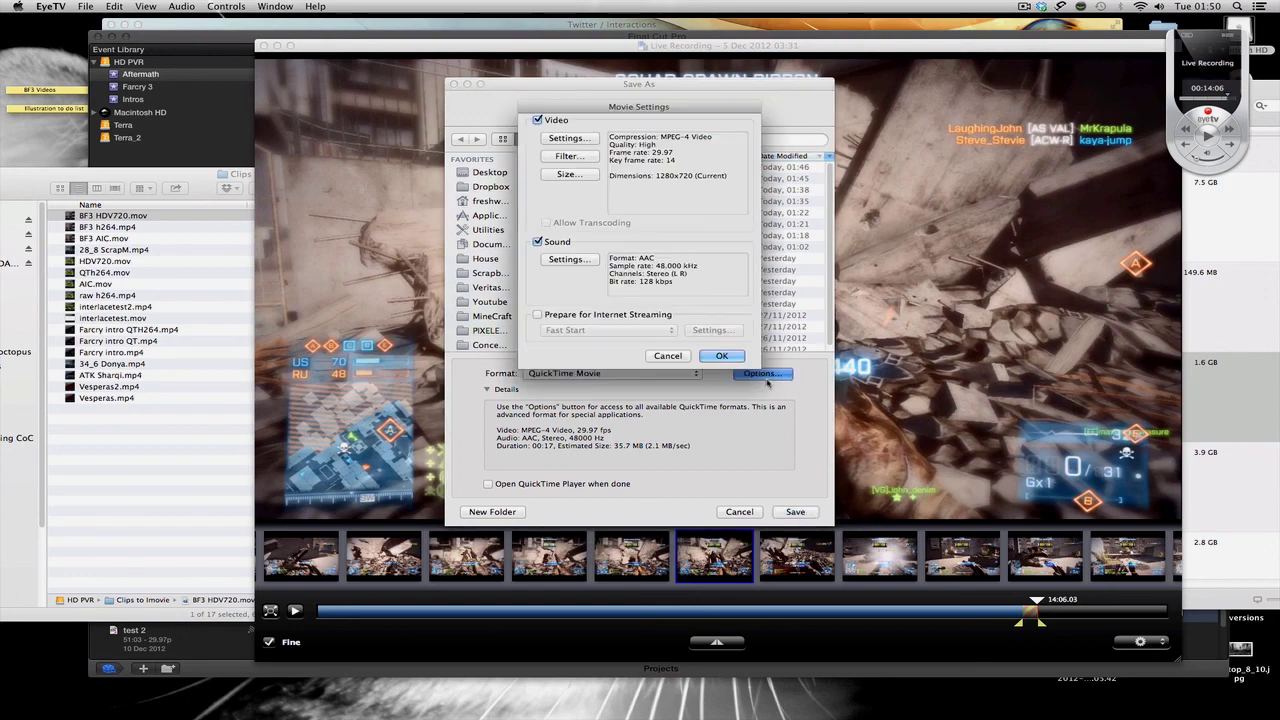
click(583, 140)
click(614, 114)
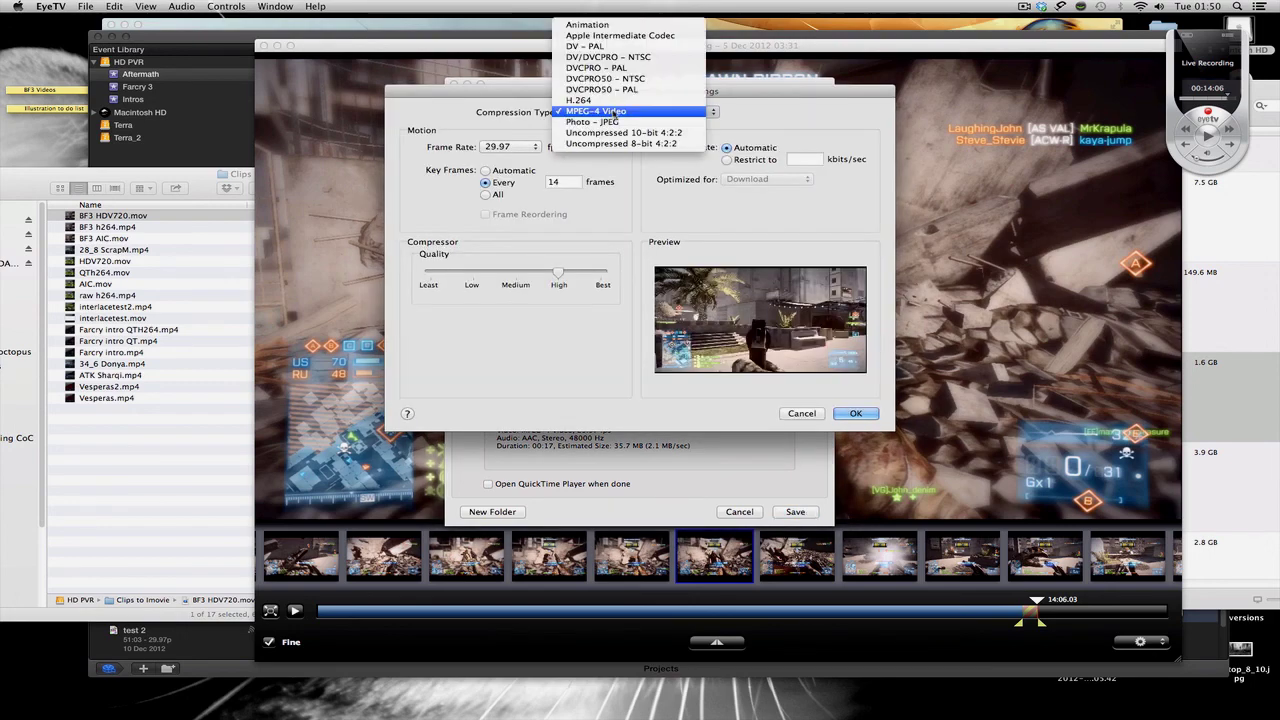
click(616, 36)
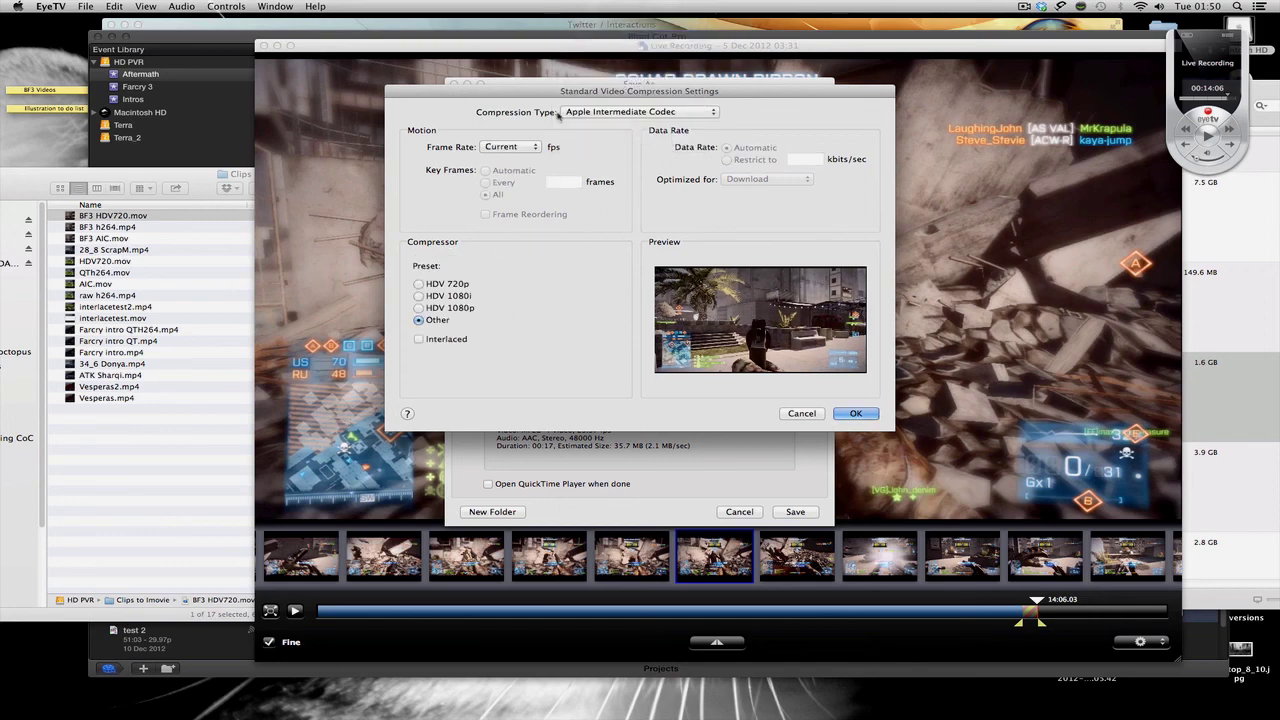
click(870, 415)
Set the export size to 1280 x 720 HD and export the clip as BF3 AIC2.mov
click(552, 176)
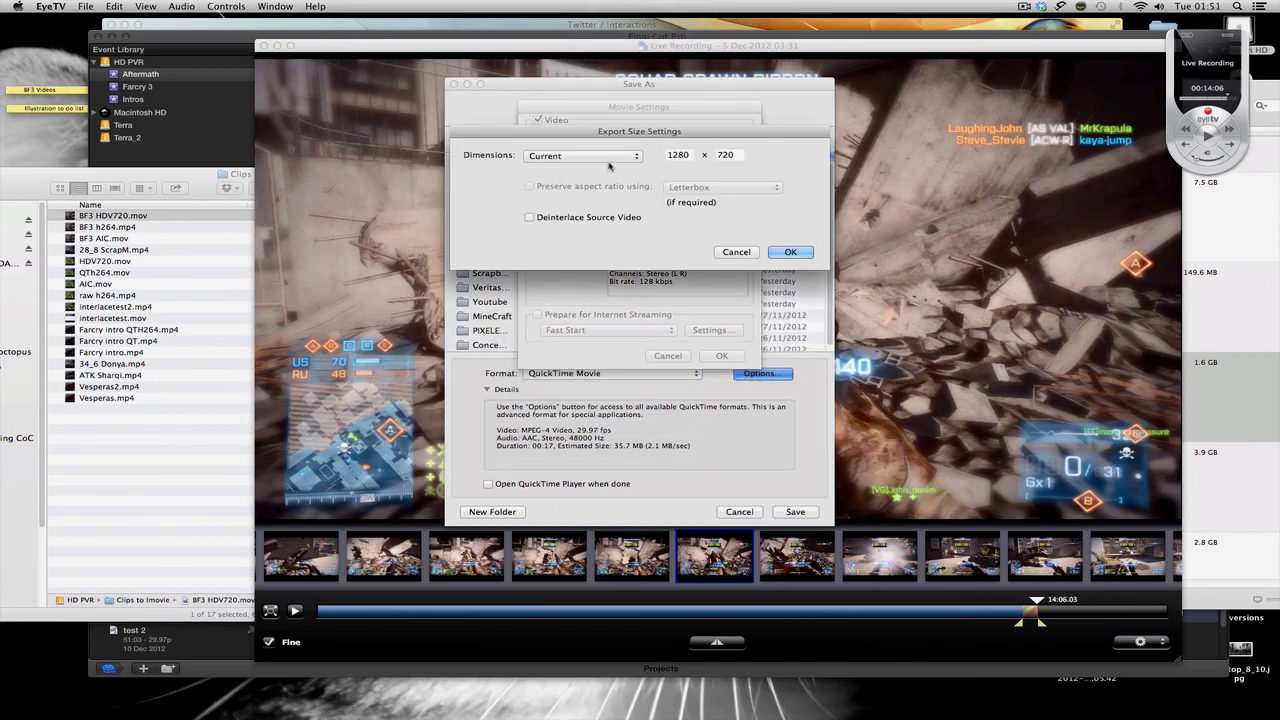
click(608, 160)
click(565, 249)
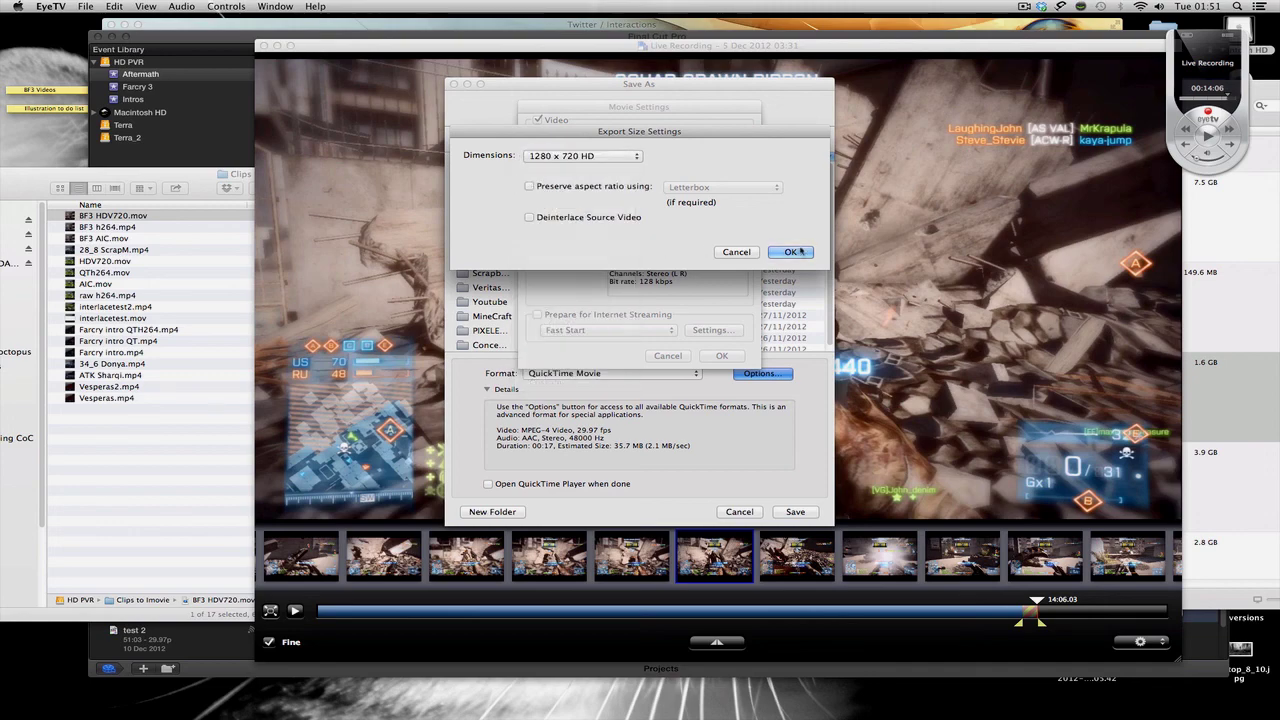
click(790, 252)
click(721, 355)
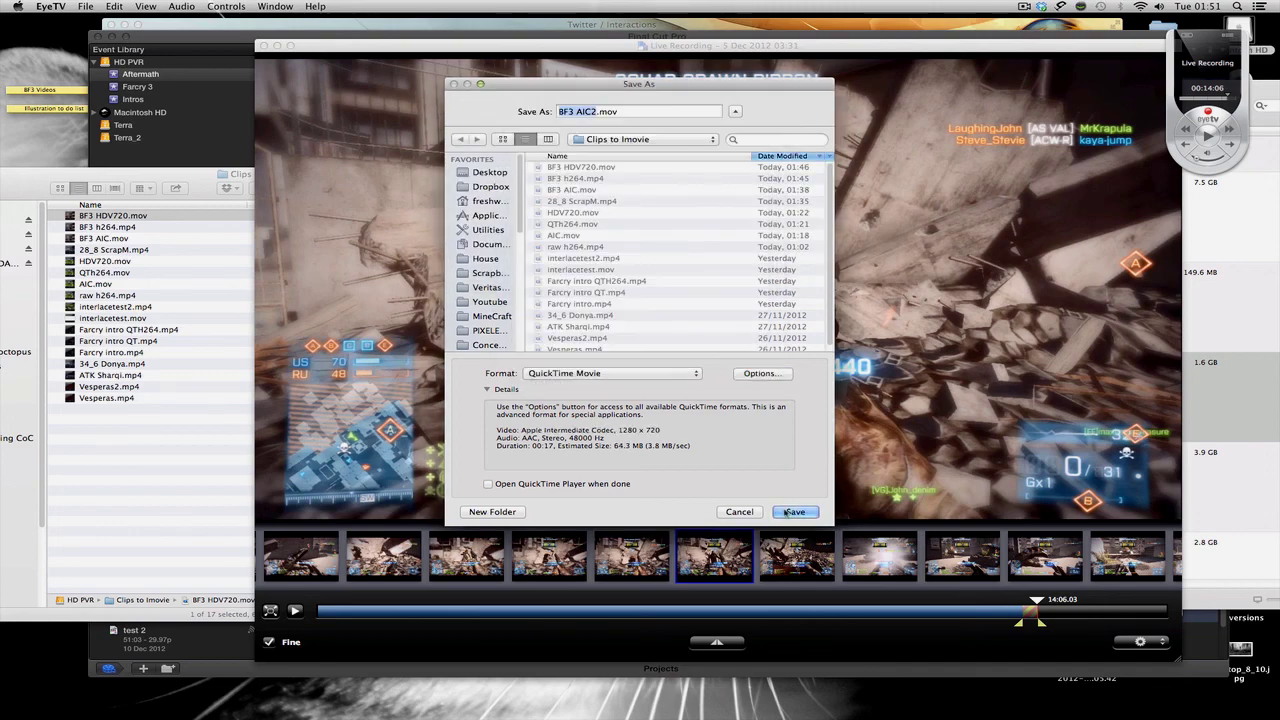
click(795, 511)
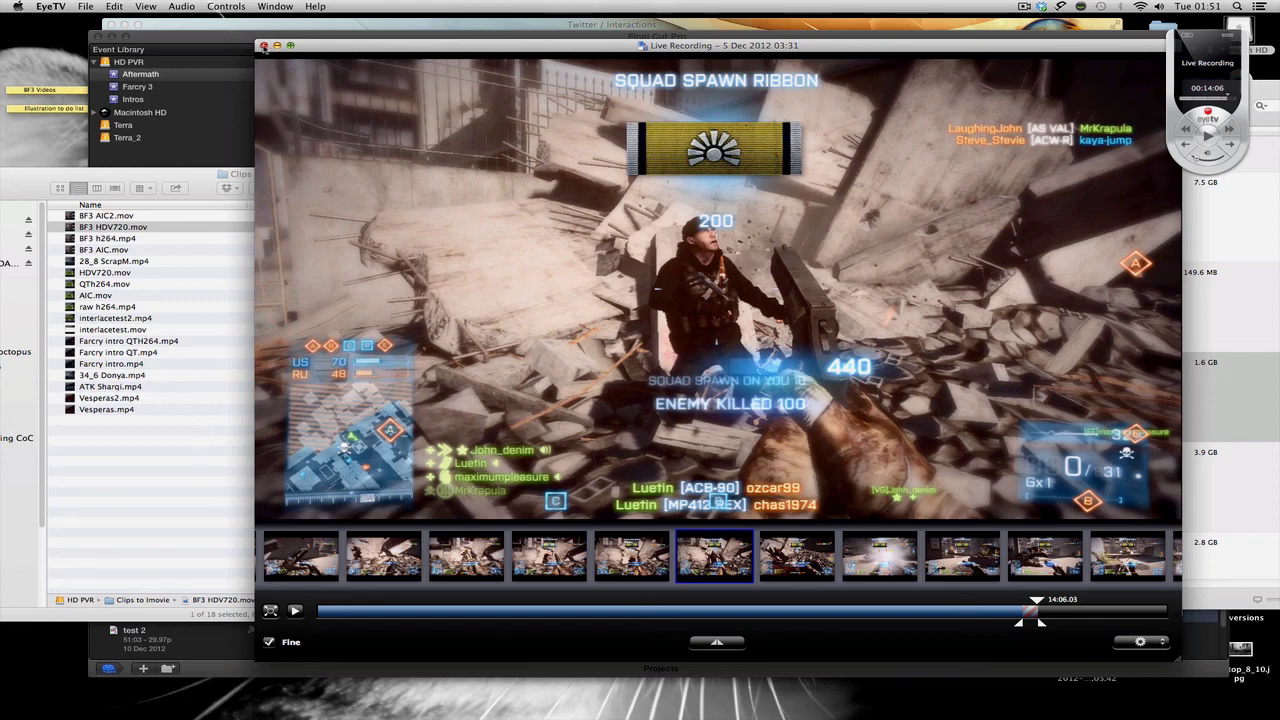
Close the recording's editor and compare the file sizes of BF3 HDV720.mov and BF3 AIC2.mov in the Clips to Imovie folder
click(264, 45)
click(165, 228)
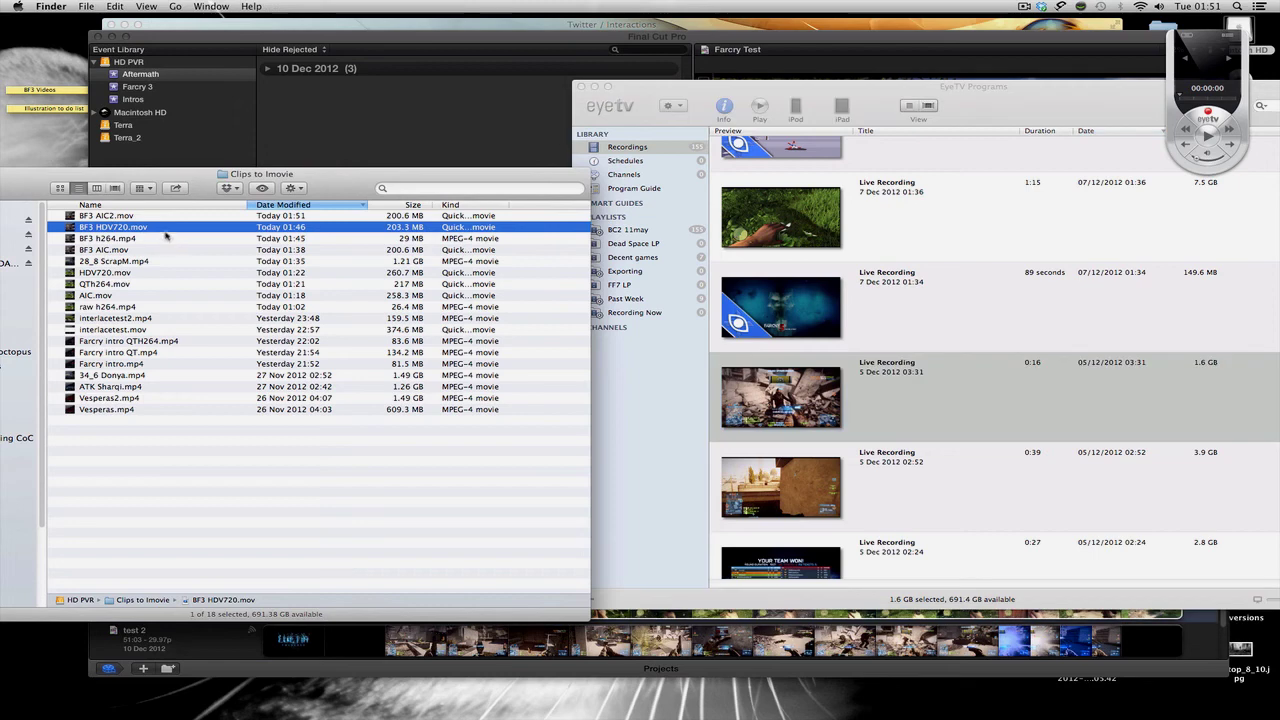
click(156, 216)
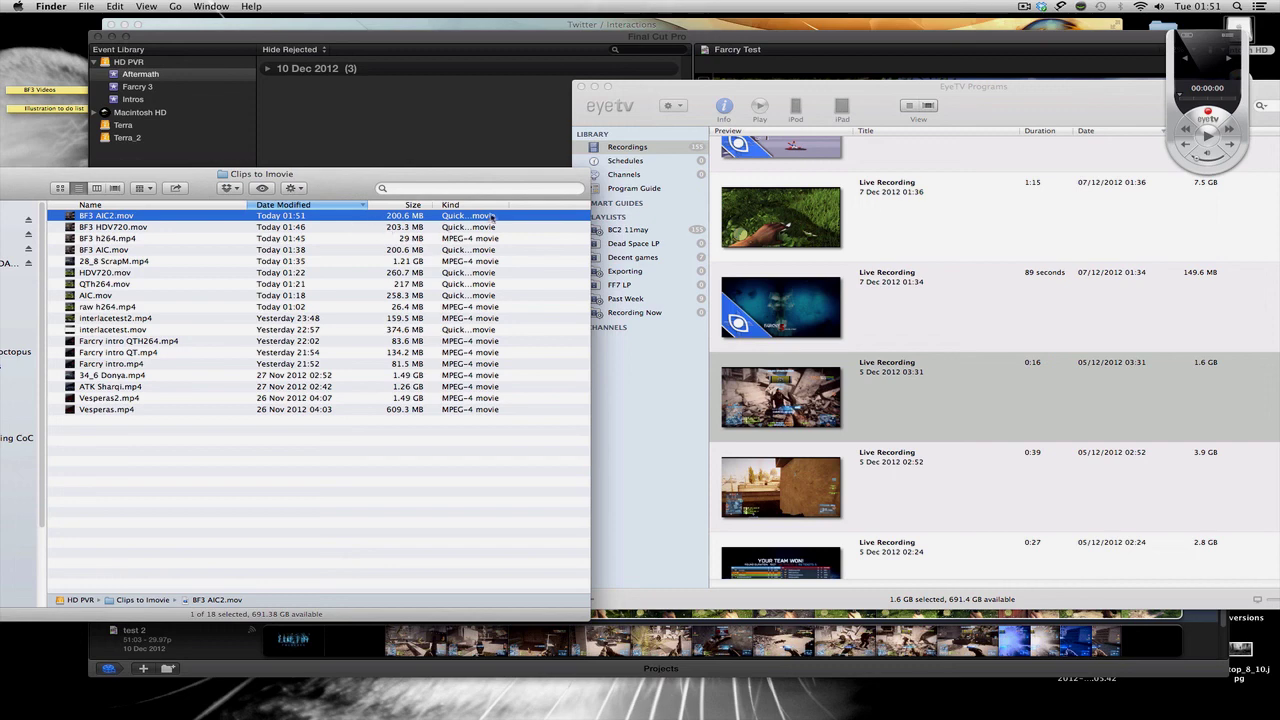
Reopen the 5 Dec 2012 03:31 recording for editing in EyeTV and start exporting its marked clip
click(869, 398)
right_click(869, 398)
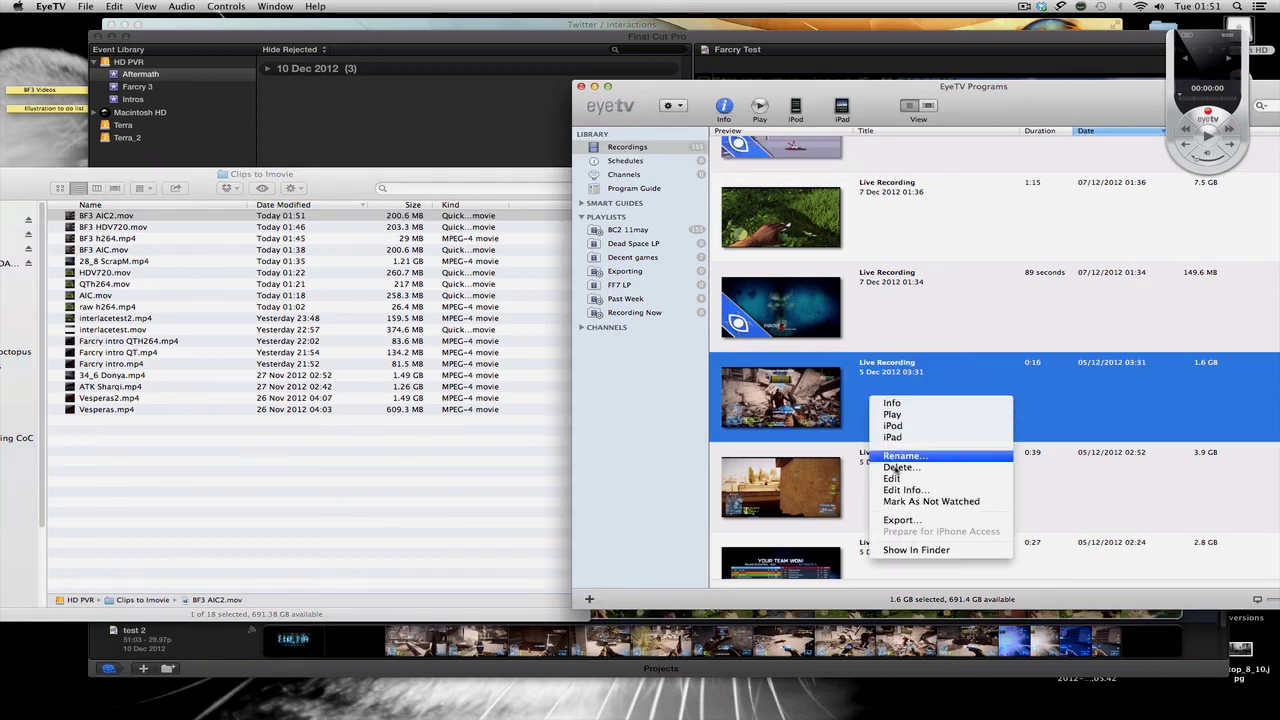
click(891, 479)
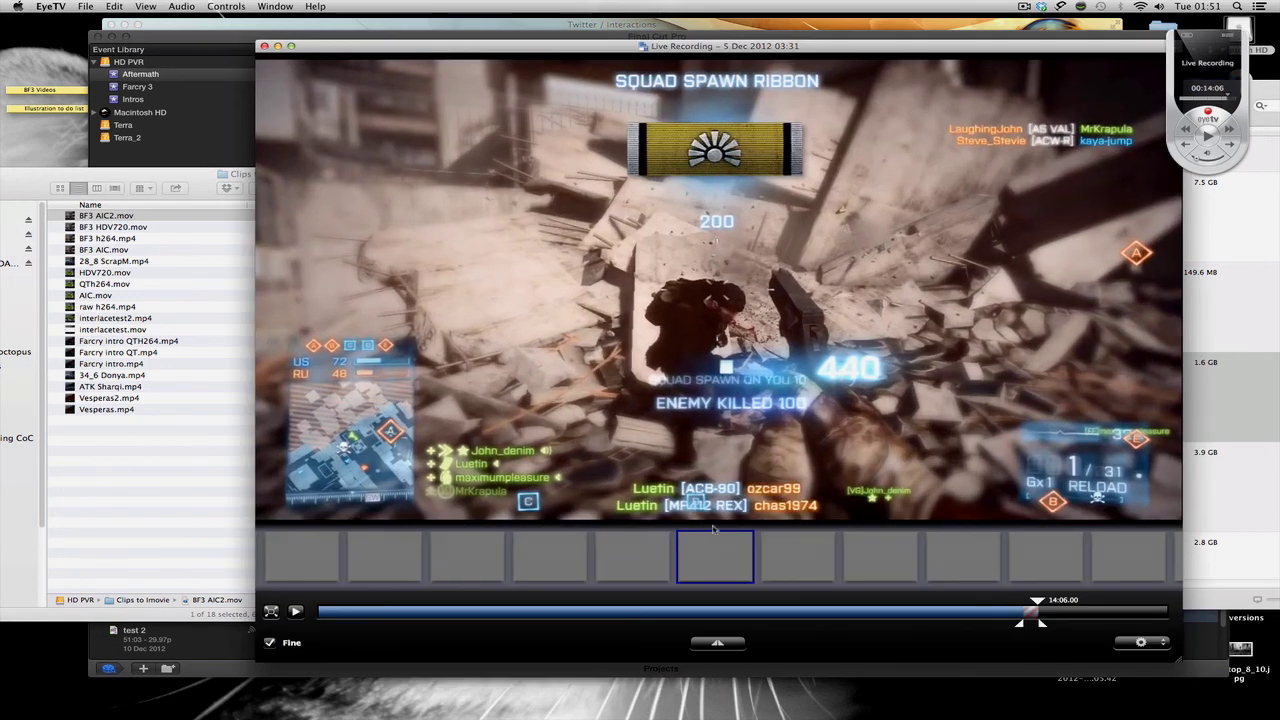
right_click(1036, 617)
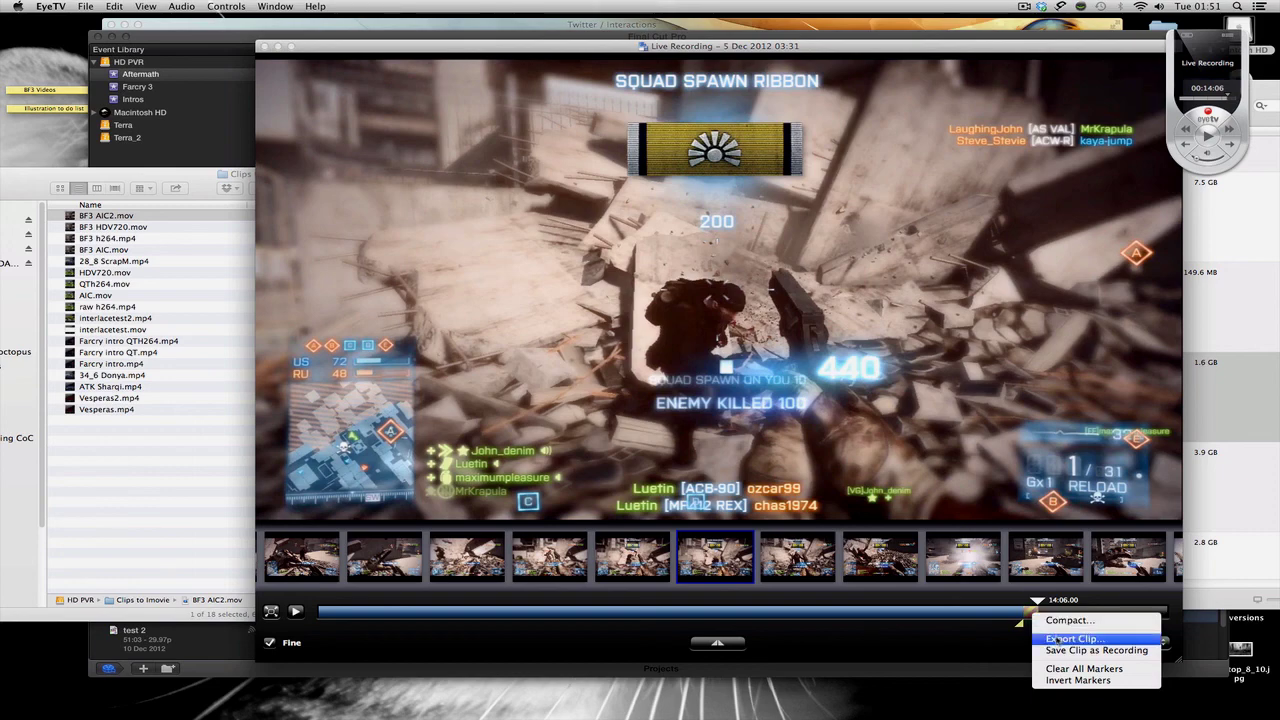
click(1060, 638)
Export the clip as BF3 QT.mov in QuickTime Movie format with the default MPEG-4 movie settings, and close the recording's editor
click(672, 377)
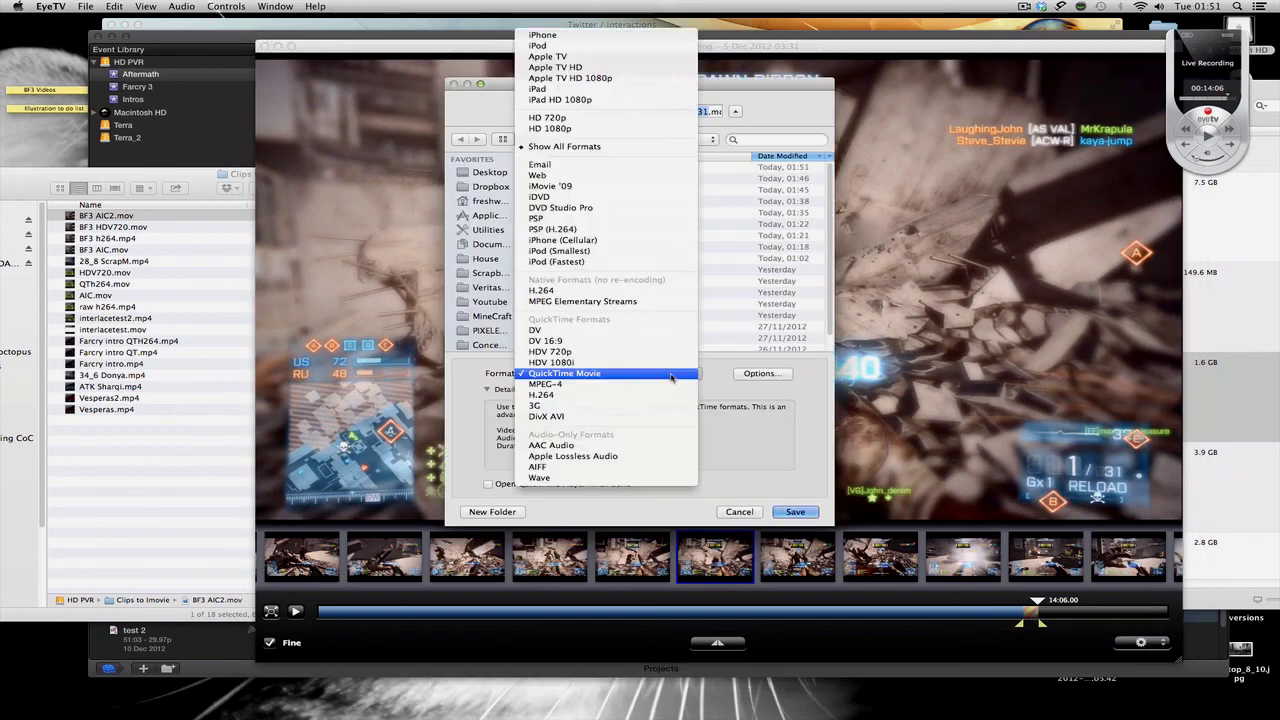
click(672, 377)
click(762, 373)
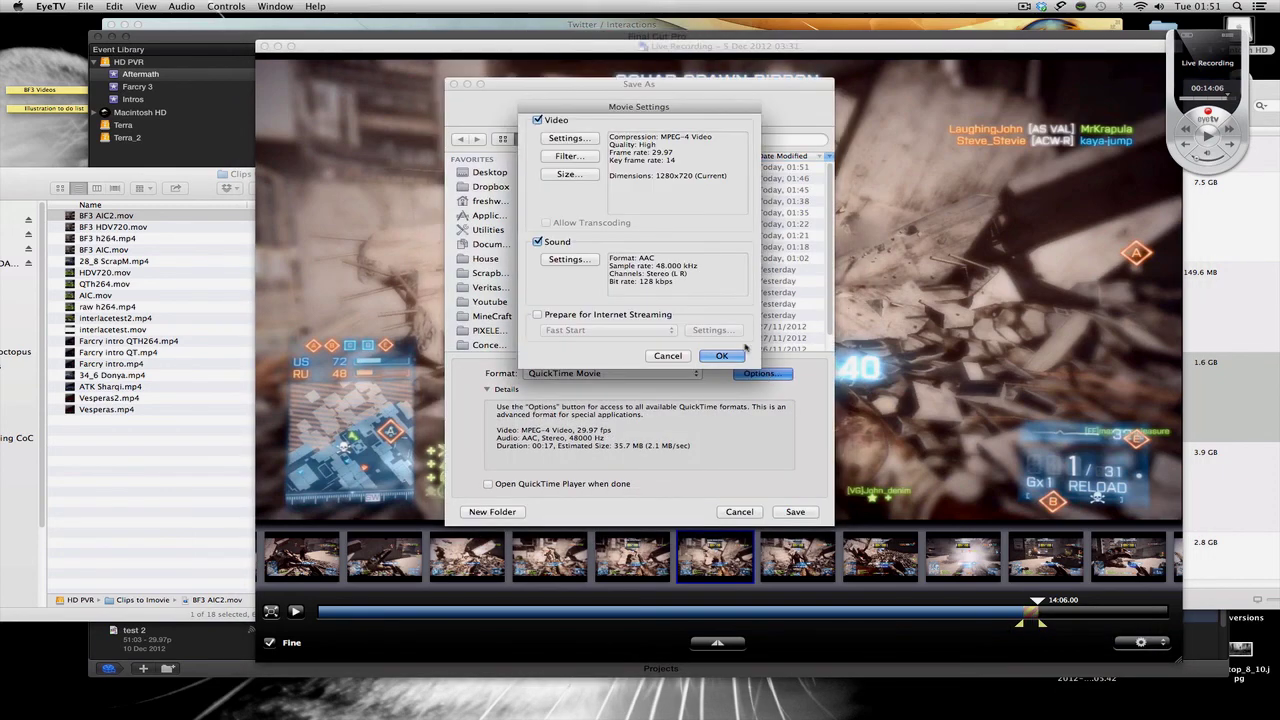
click(724, 356)
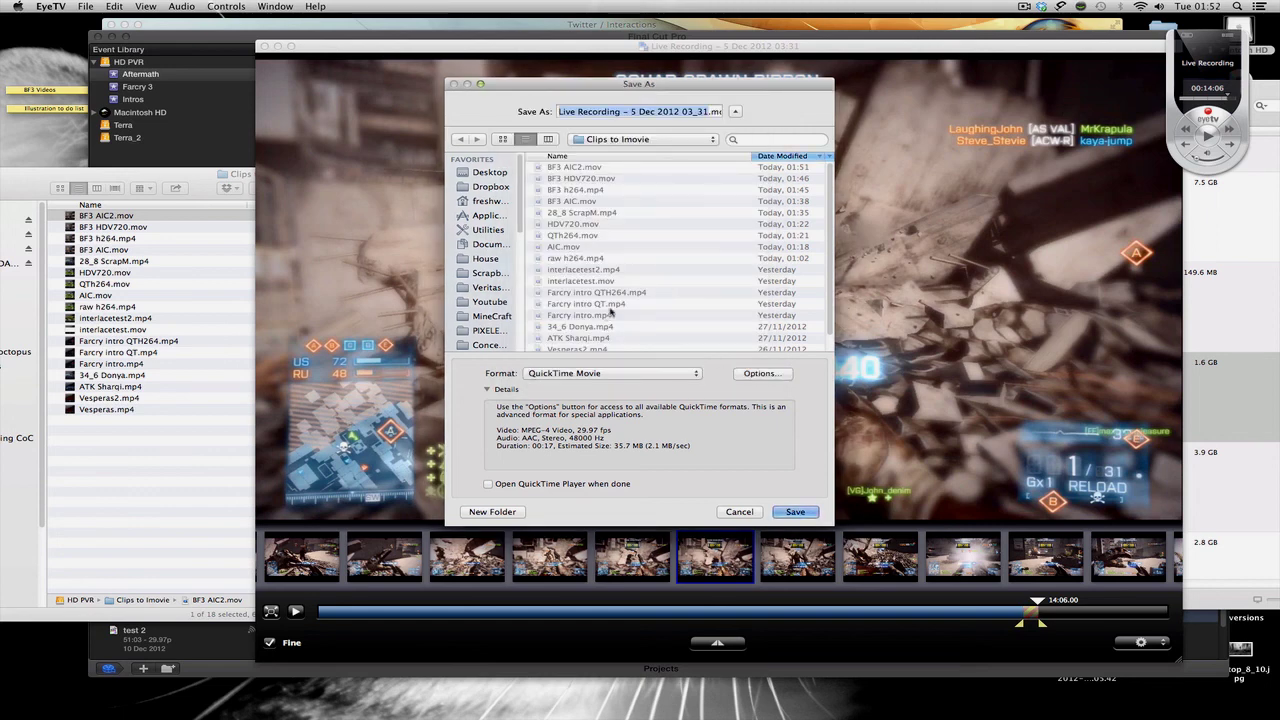
text(BF3 QT.mov)
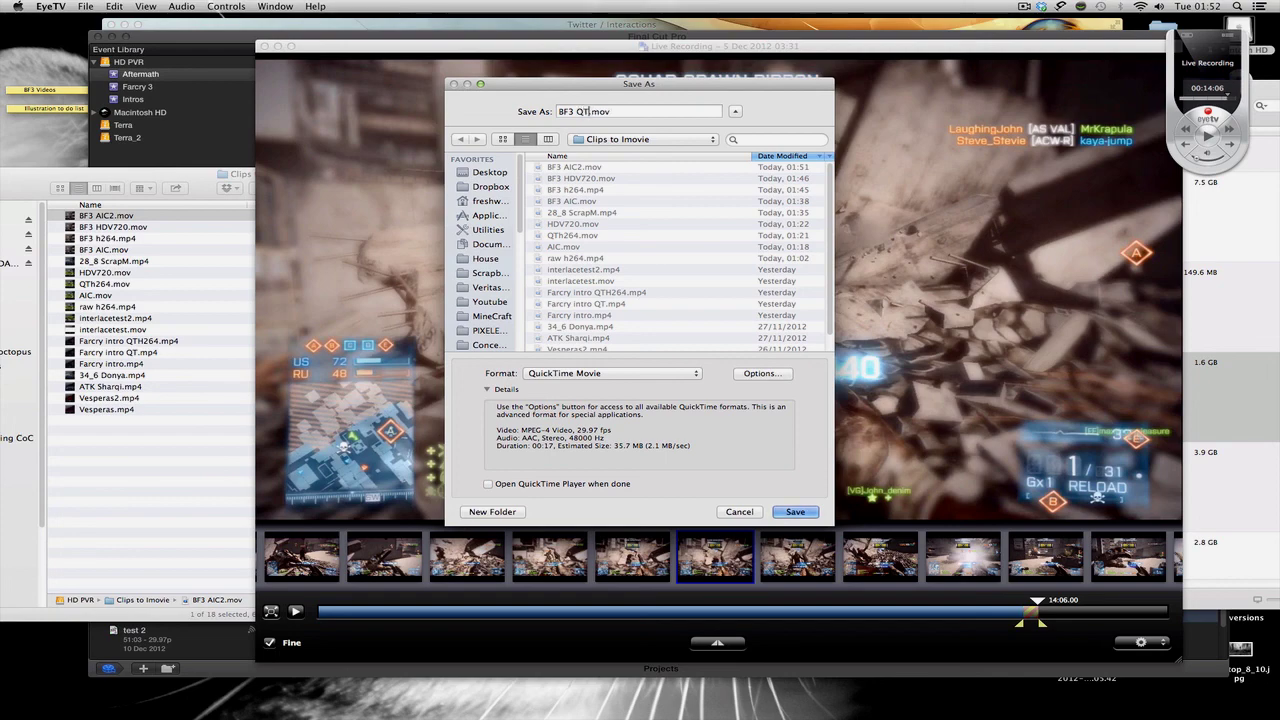
key(Return)
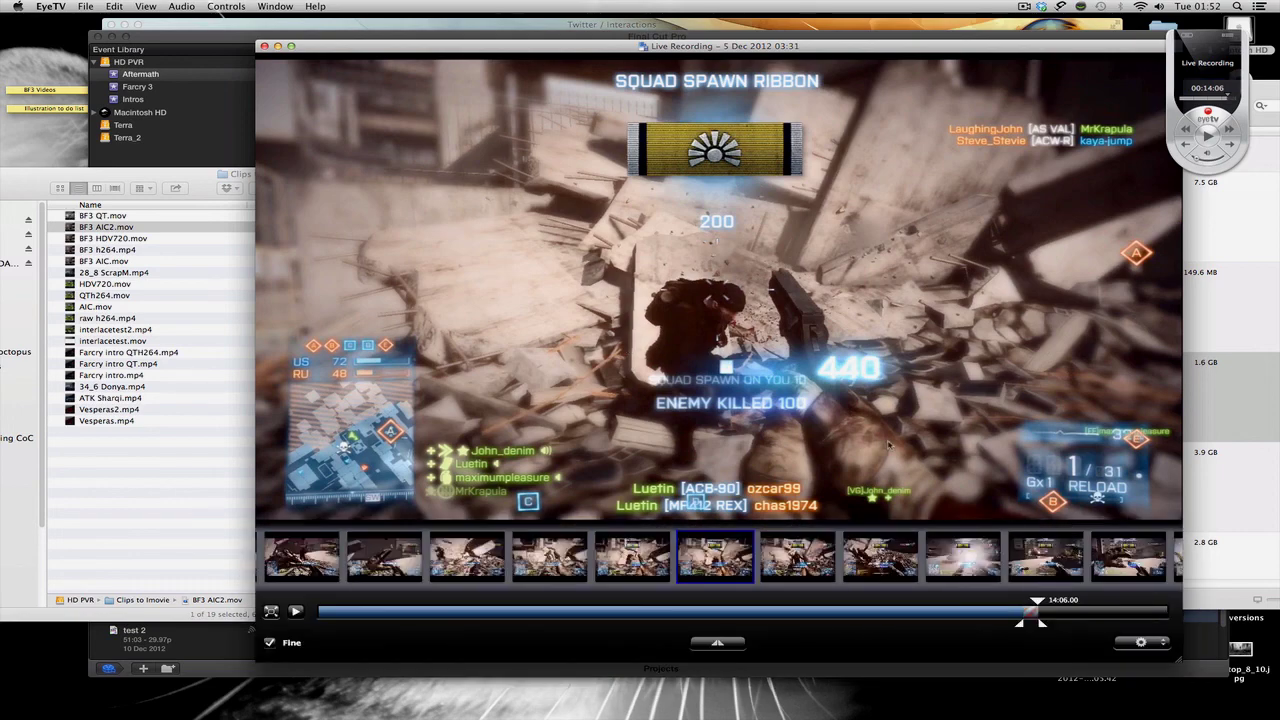
drag(333, 49, 289, 87)
key(super+w)
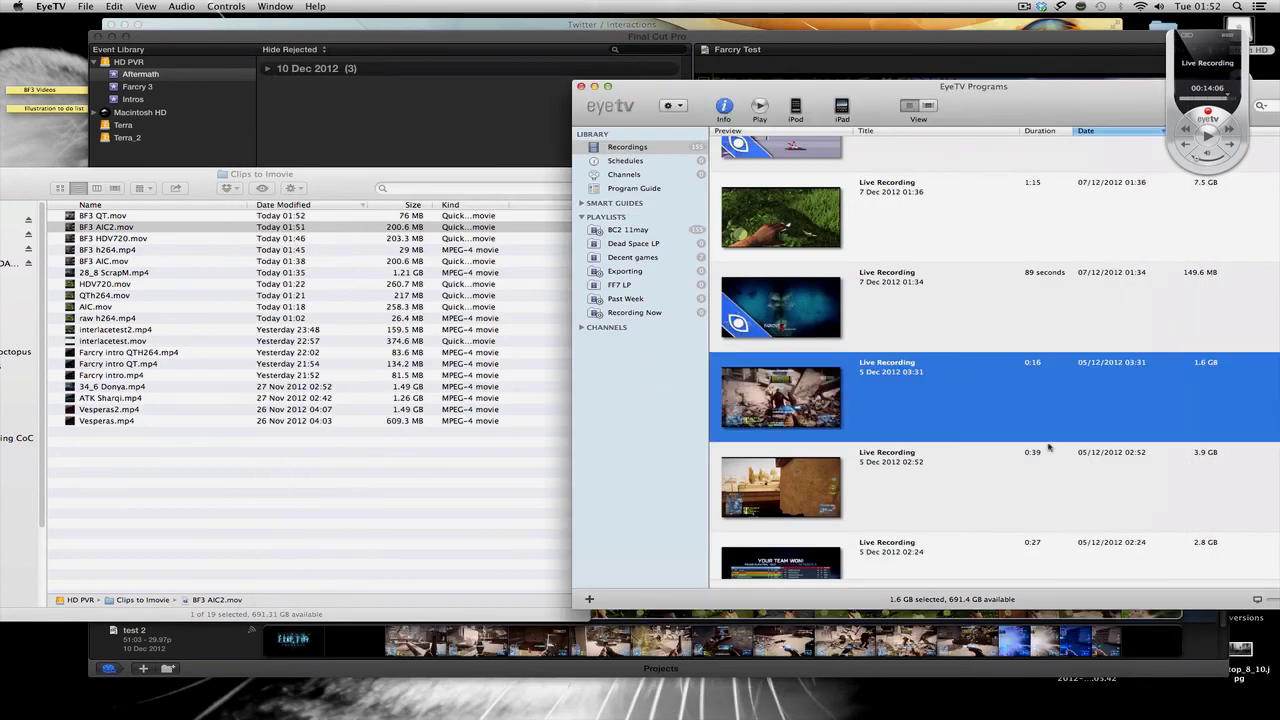
Open the 7 Dec 2012 01:36 recording for editing and go to the frame at 55:04.03
click(914, 243)
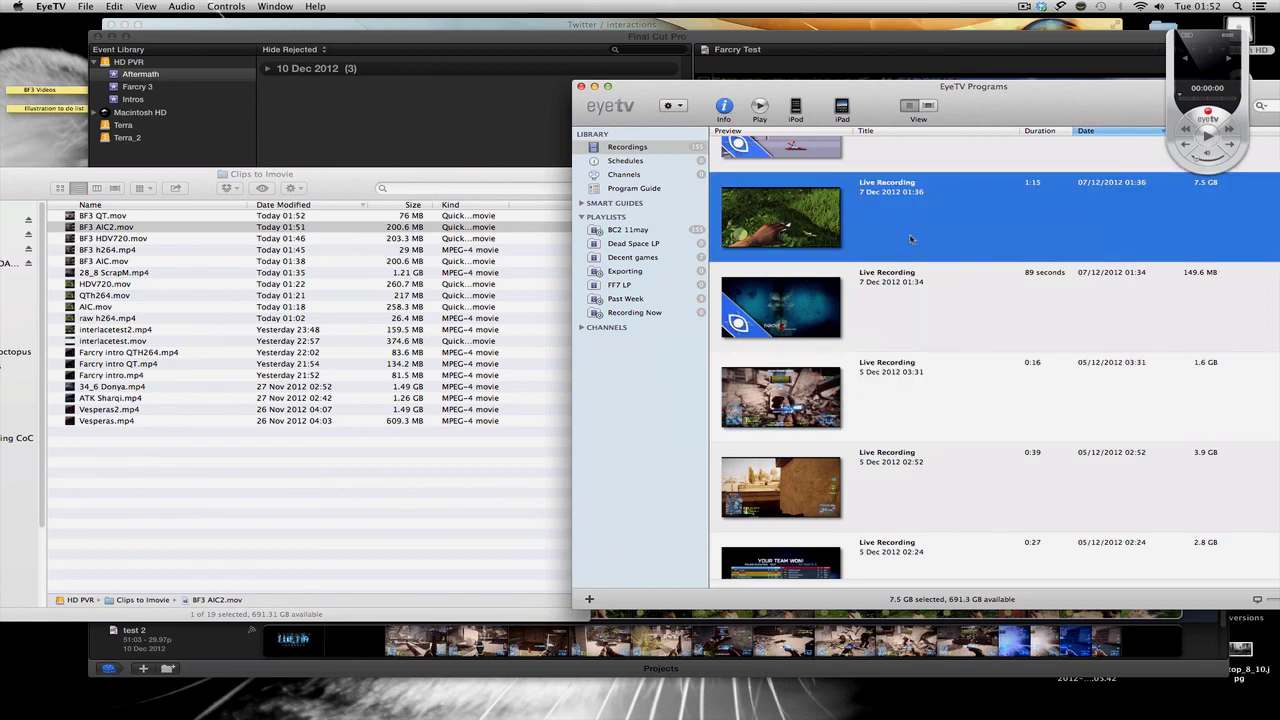
right_click(910, 238)
click(958, 322)
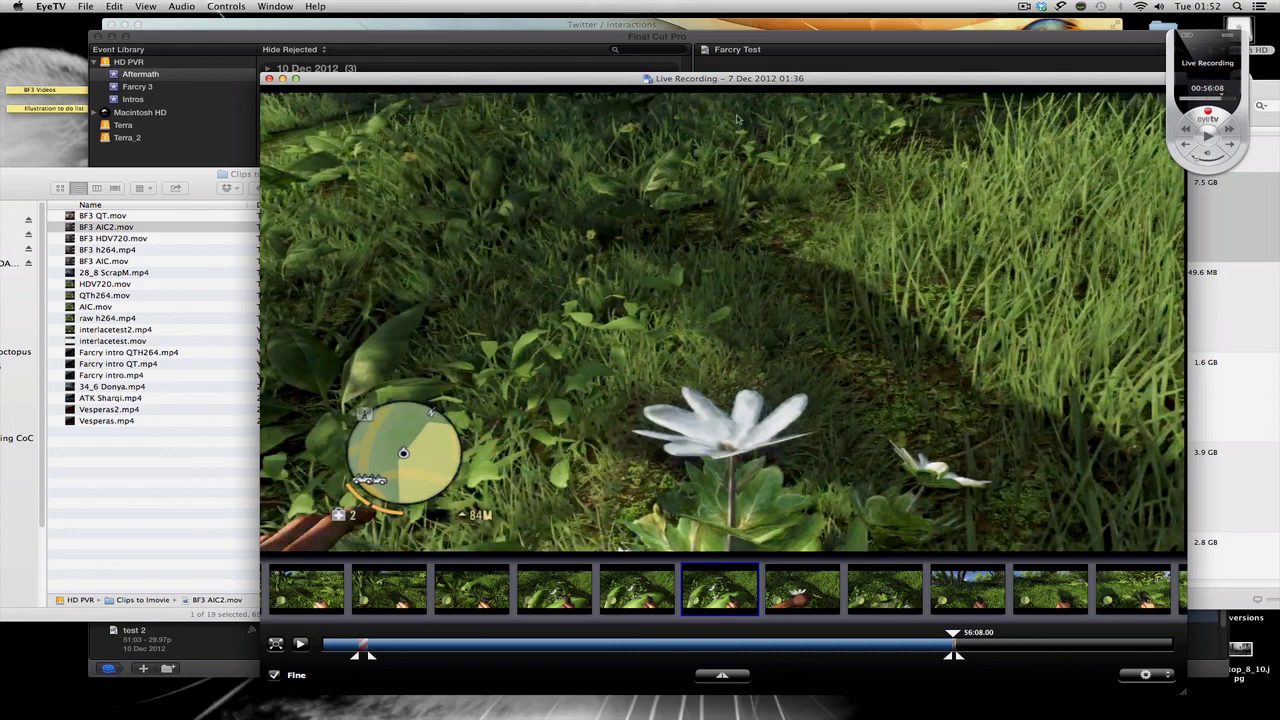
drag(705, 82, 660, 60)
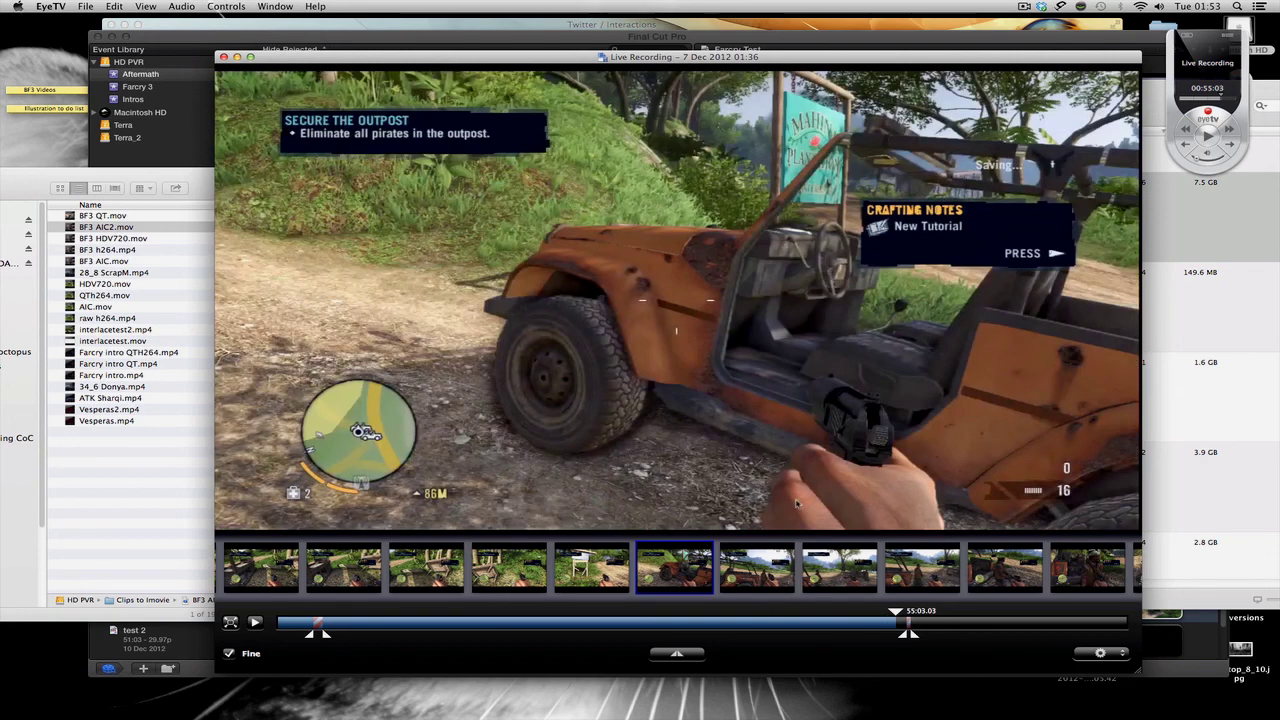
click(820, 570)
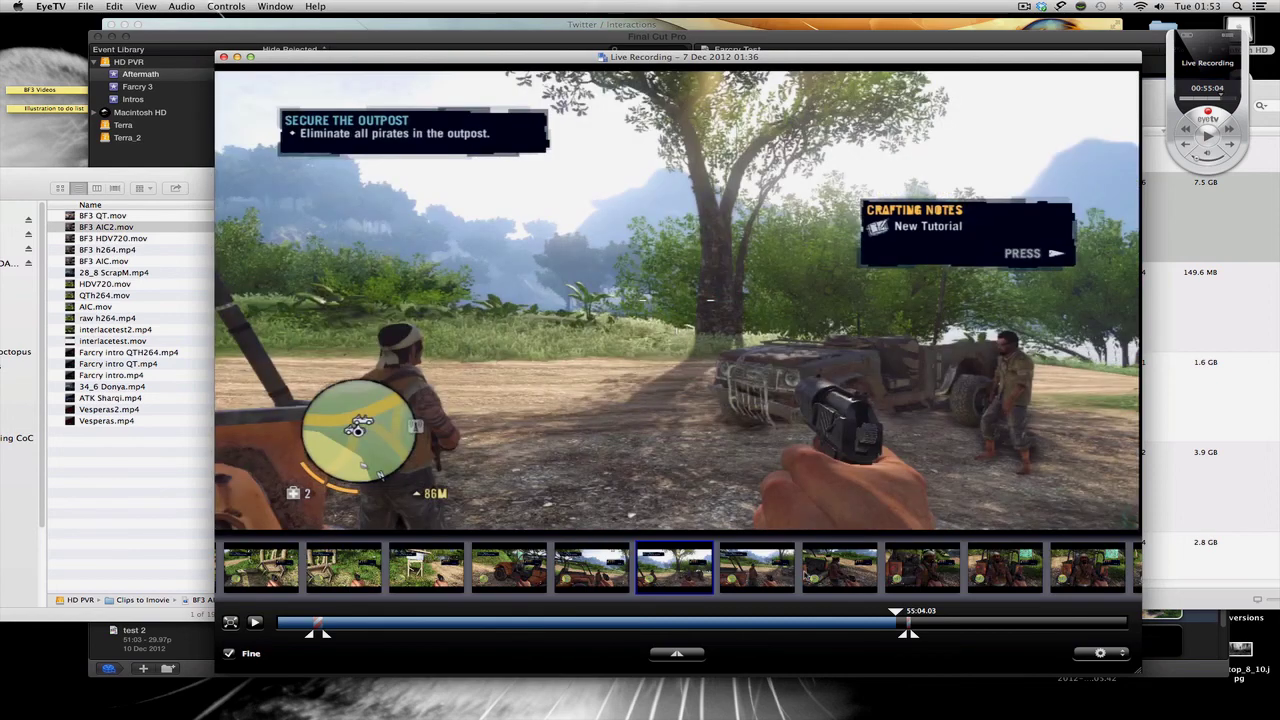
Examine the frames at 55:06.03 and 55:08.03 of the 7 Dec 2012 recording, and close its editor
click(984, 570)
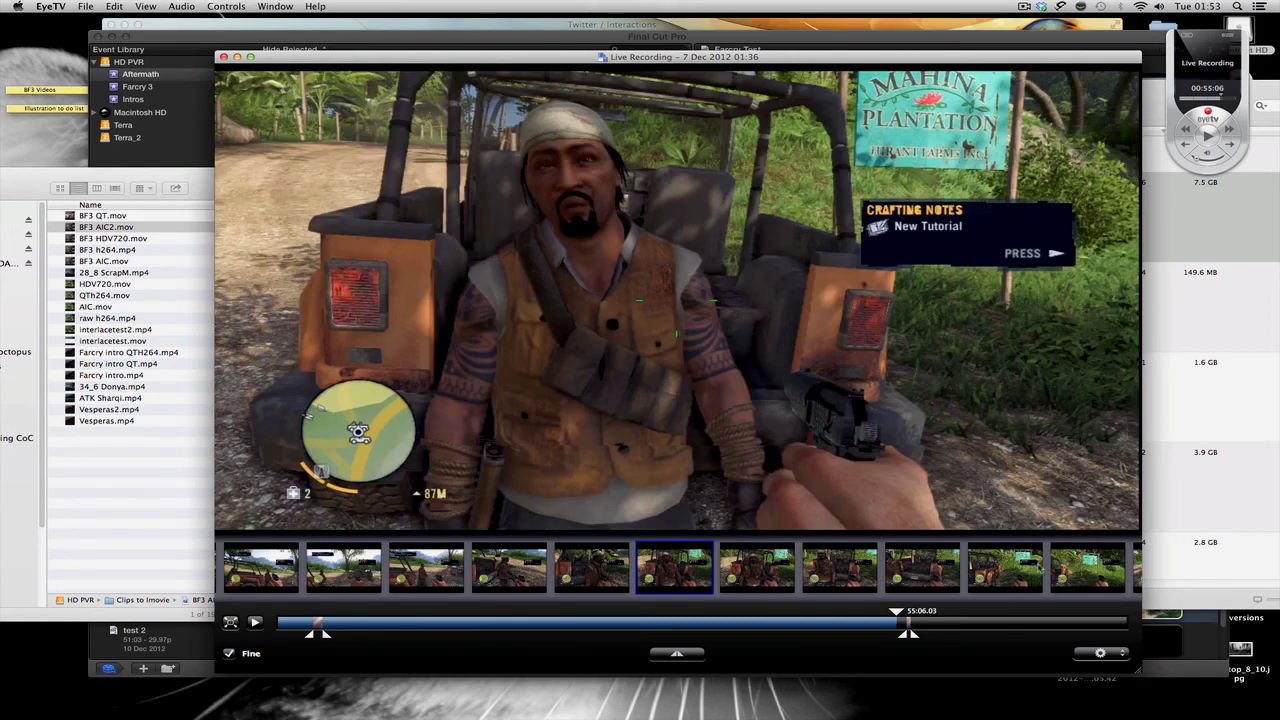
click(1040, 568)
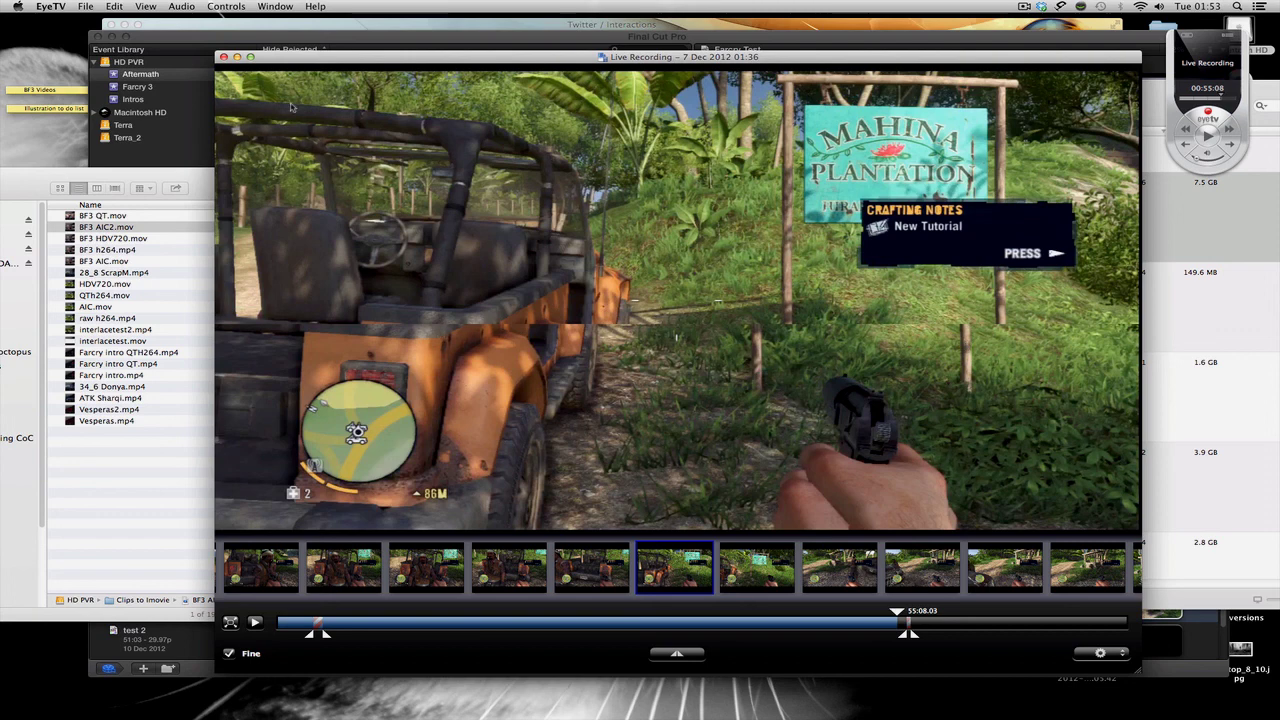
click(223, 57)
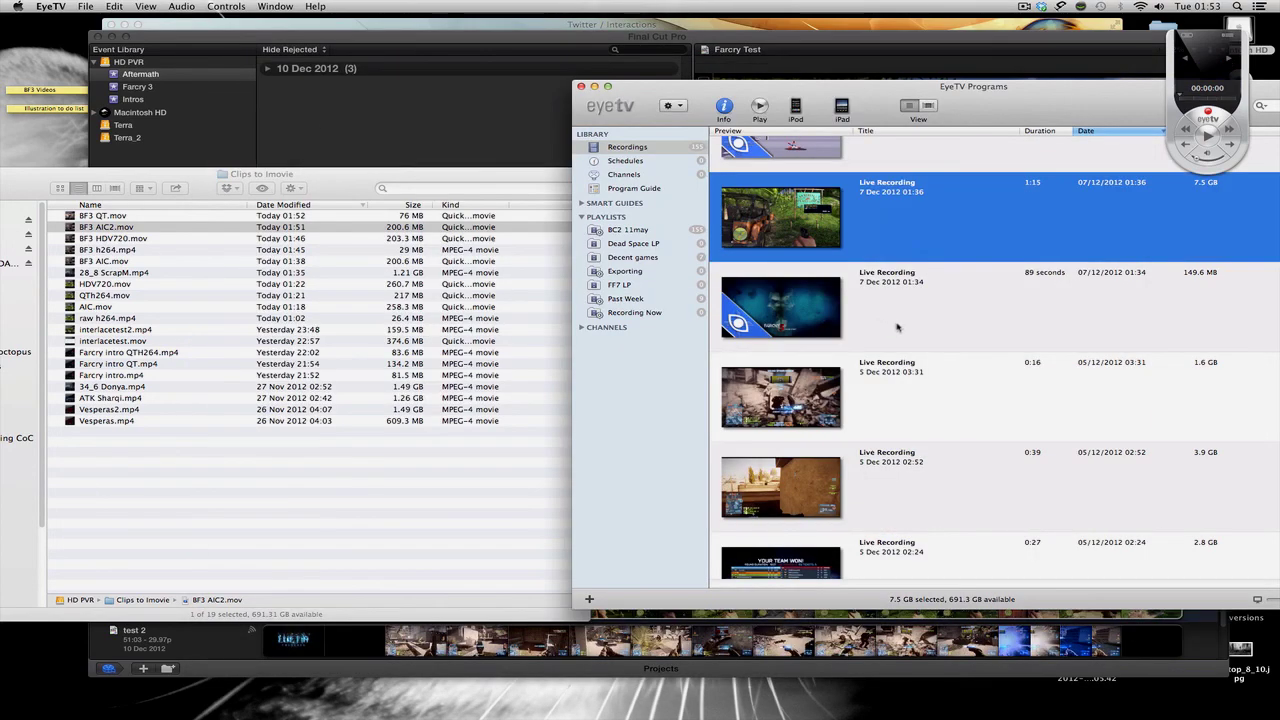
Open the 5 Dec 2012 03:31 recording for editing to view its marked clip, and close the editor
click(895, 413)
right_click(895, 413)
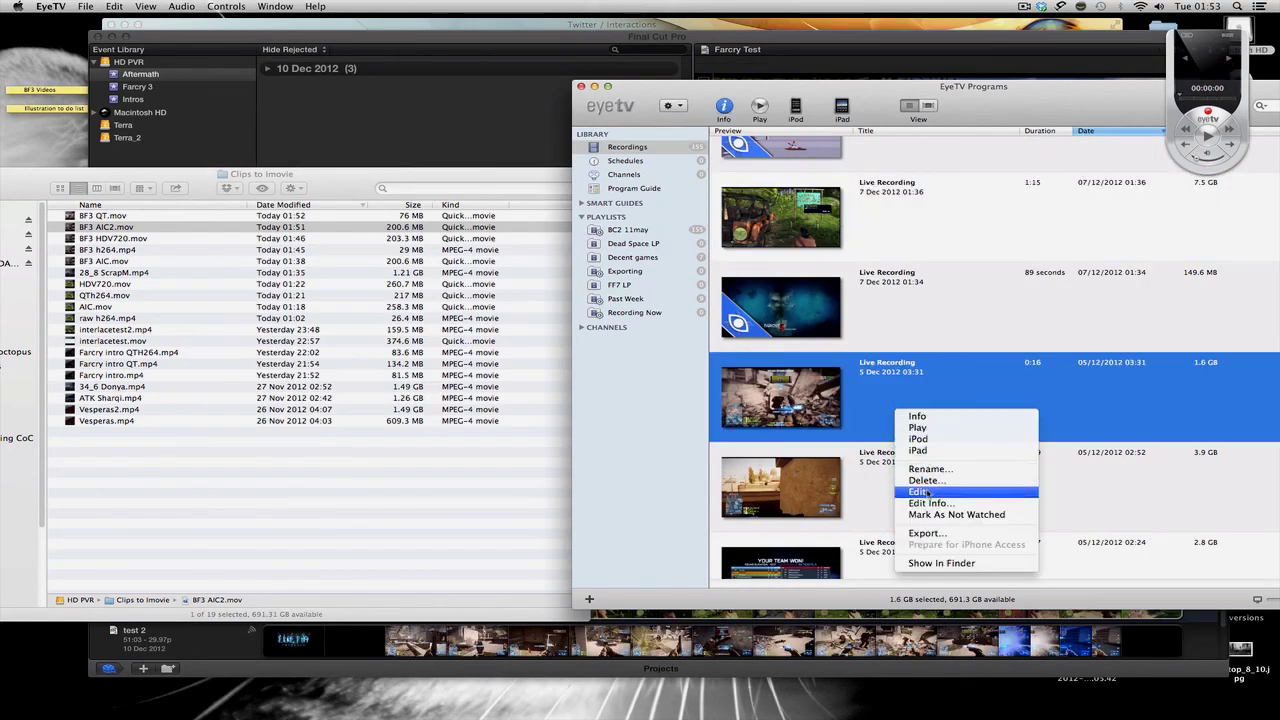
click(905, 488)
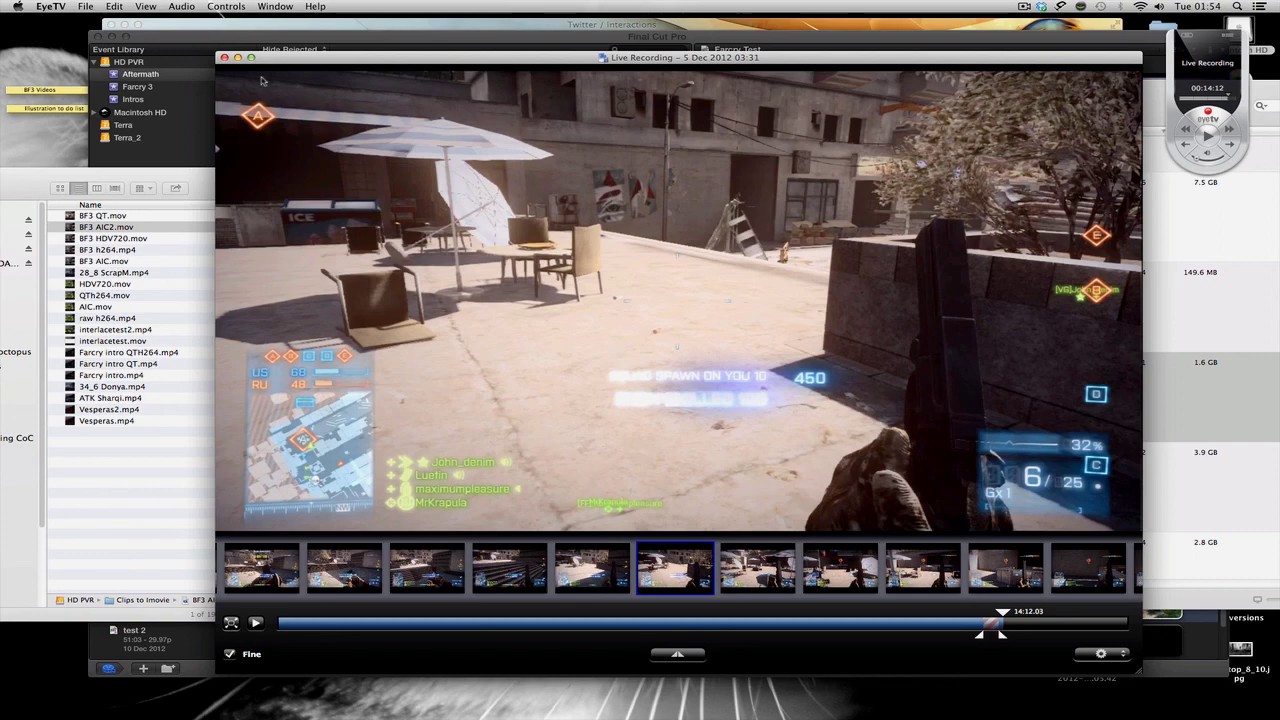
click(224, 57)
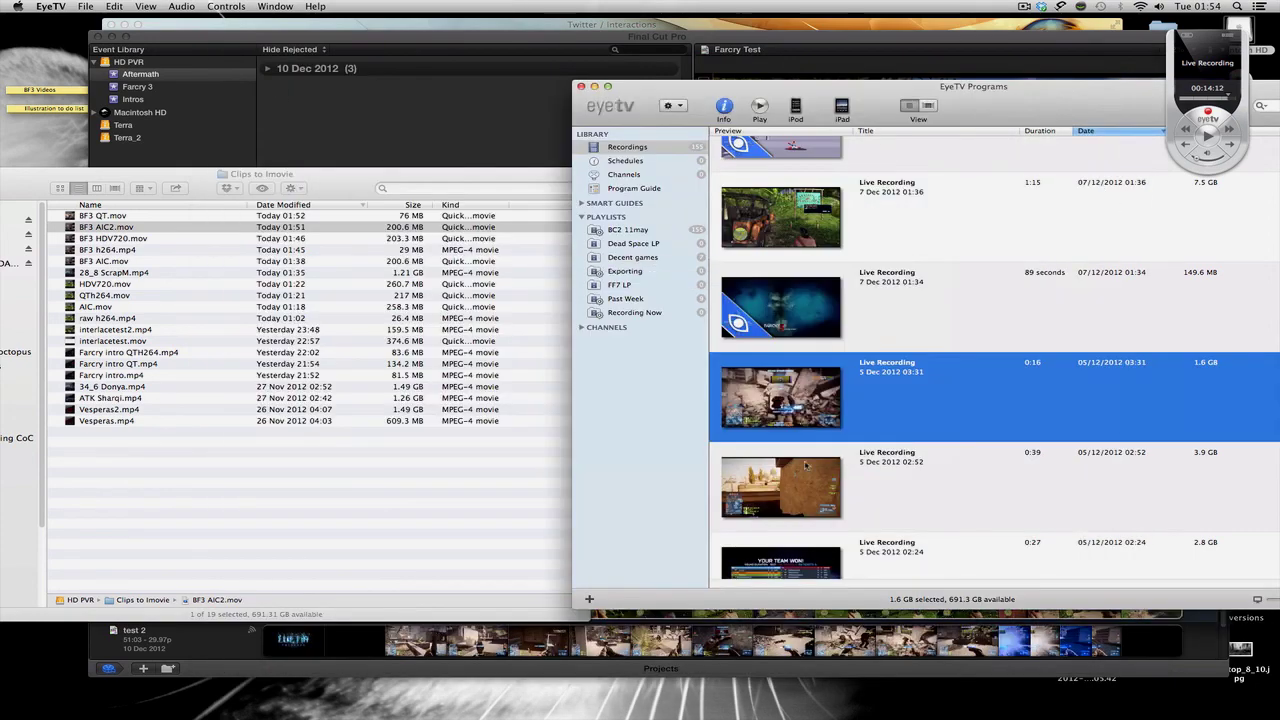
Find the 27 Nov 2012 00:12 recording further down the recordings list and open it for editing
scroll(934, 357, down, 5)
scroll(934, 357, down, 10)
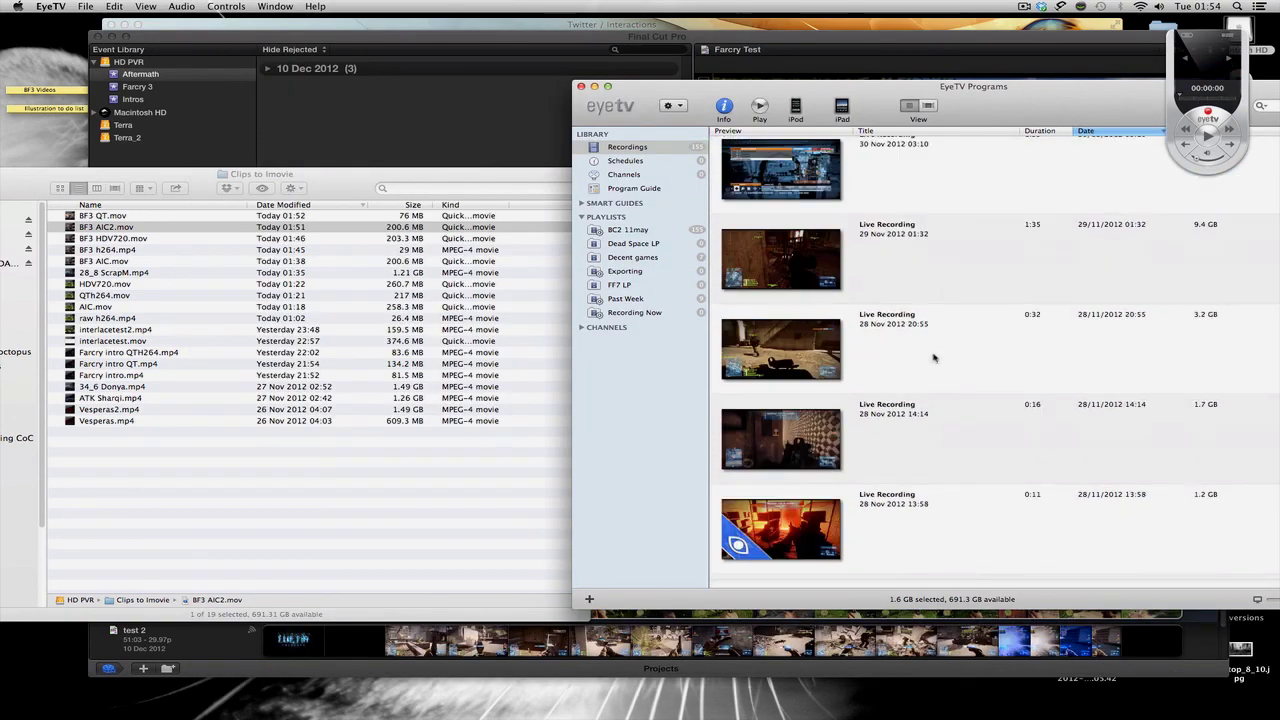
scroll(934, 357, down, 10)
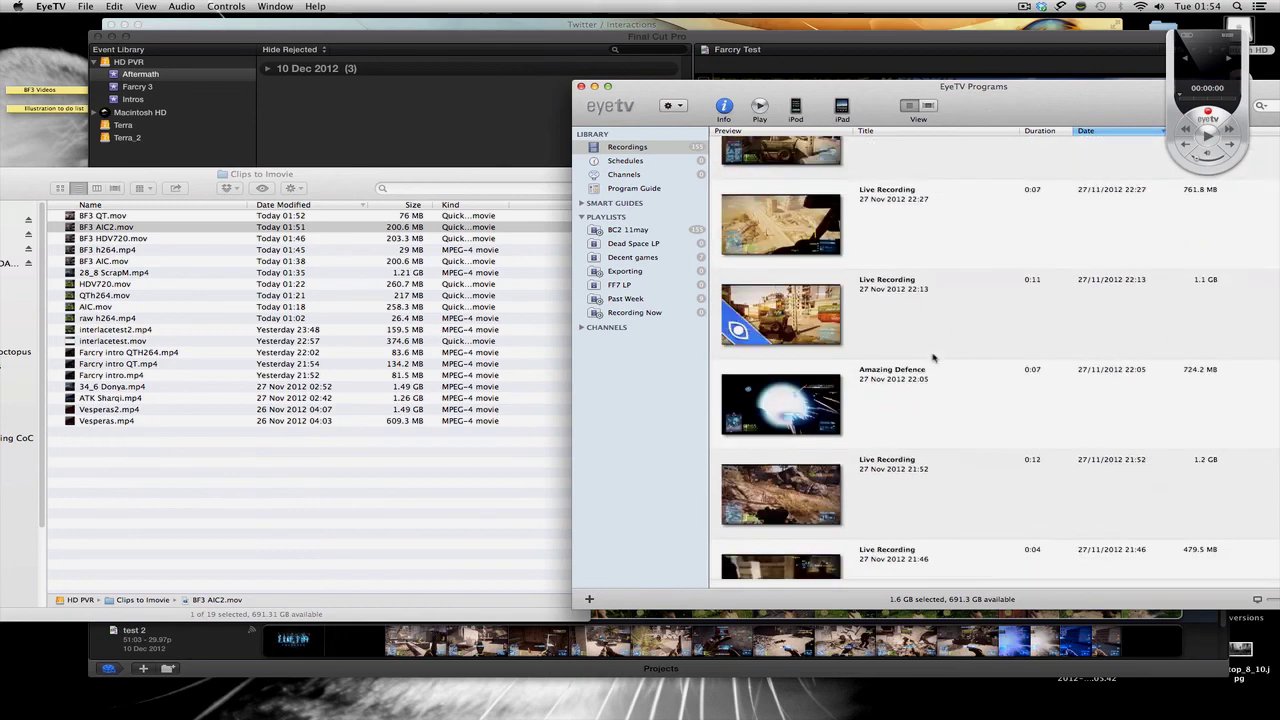
scroll(930, 355, up, 3)
scroll(920, 330, down, 3)
click(898, 298)
right_click(898, 298)
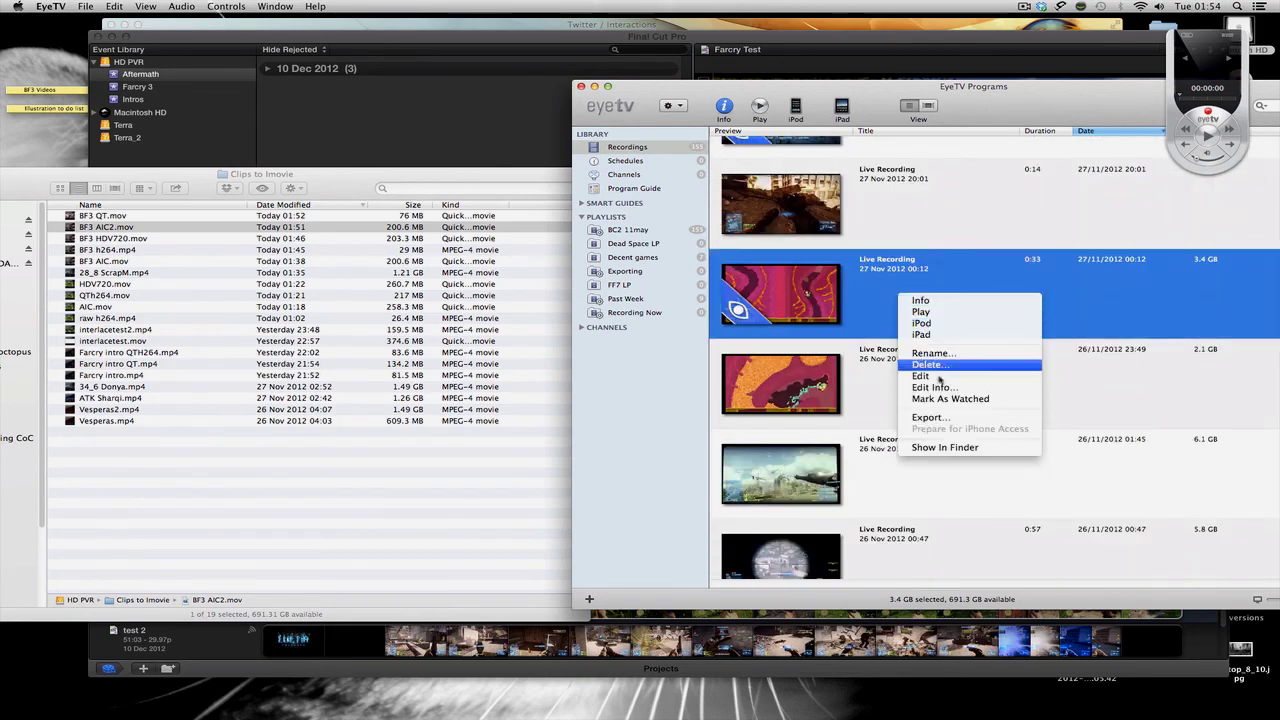
click(938, 381)
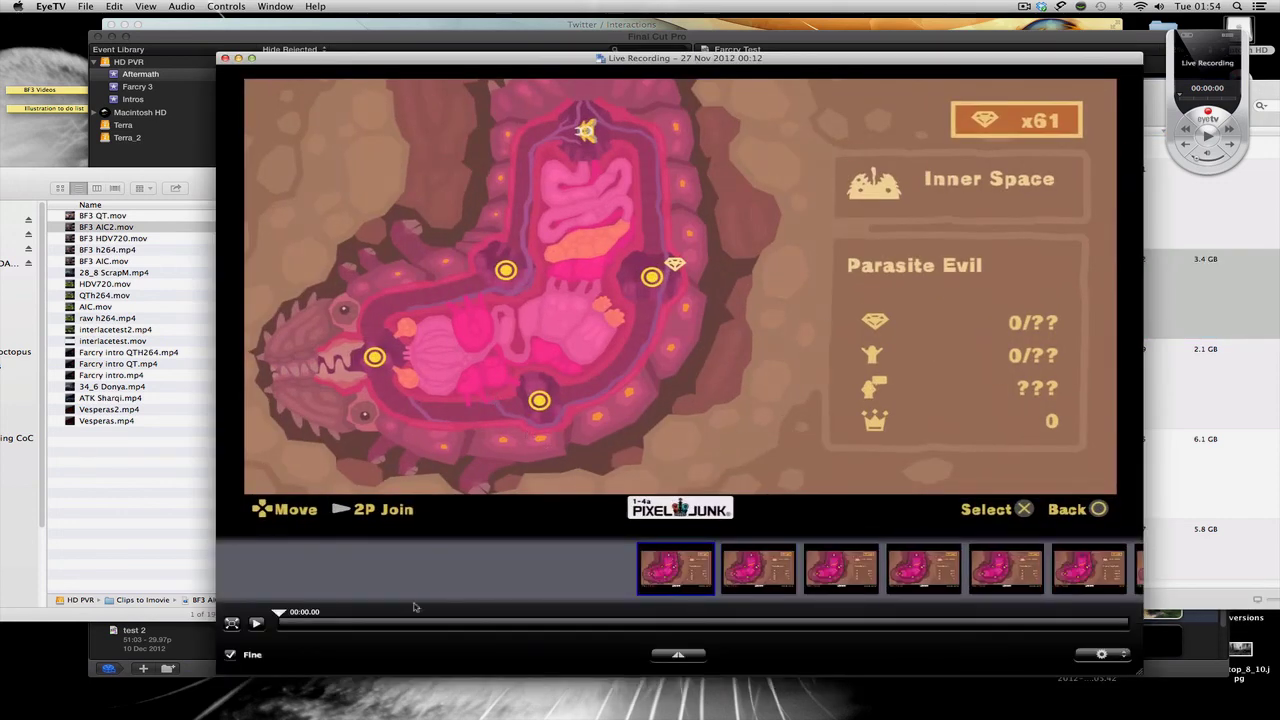
Examine the frames around 05:07 to 05:09, play a few seconds of the gameplay, and close the recording's editor
click(410, 623)
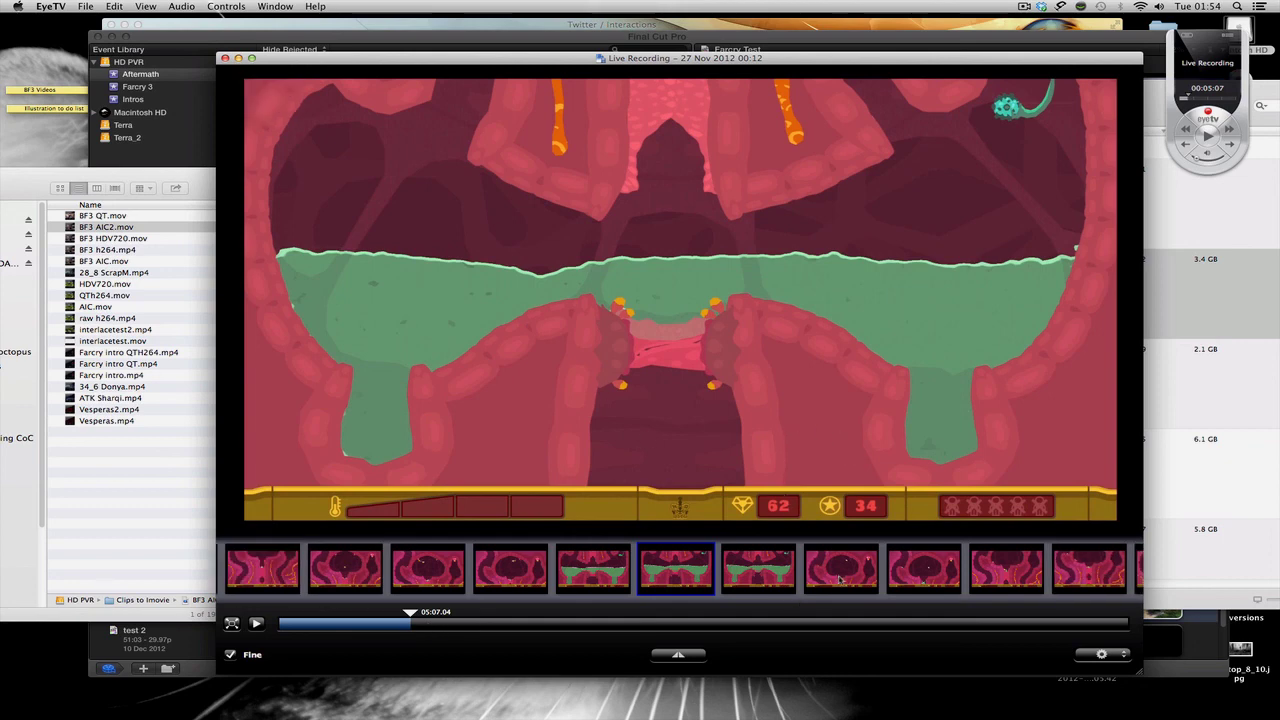
click(840, 579)
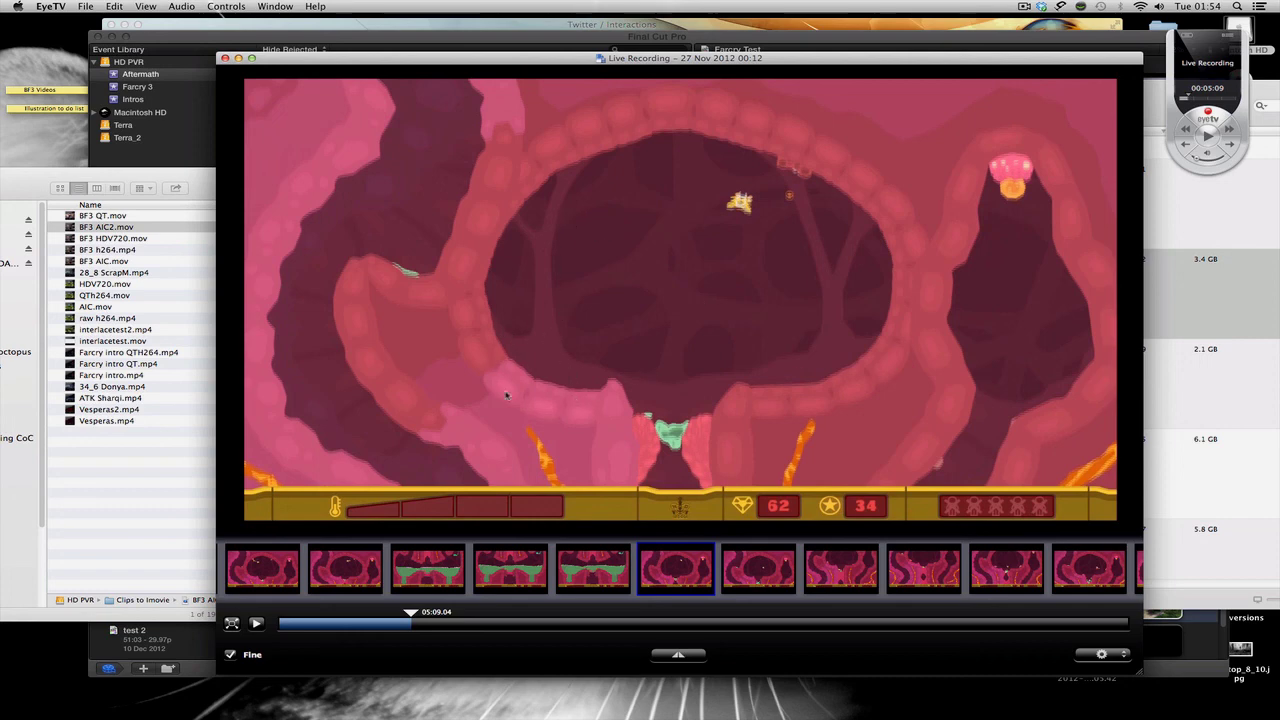
click(614, 575)
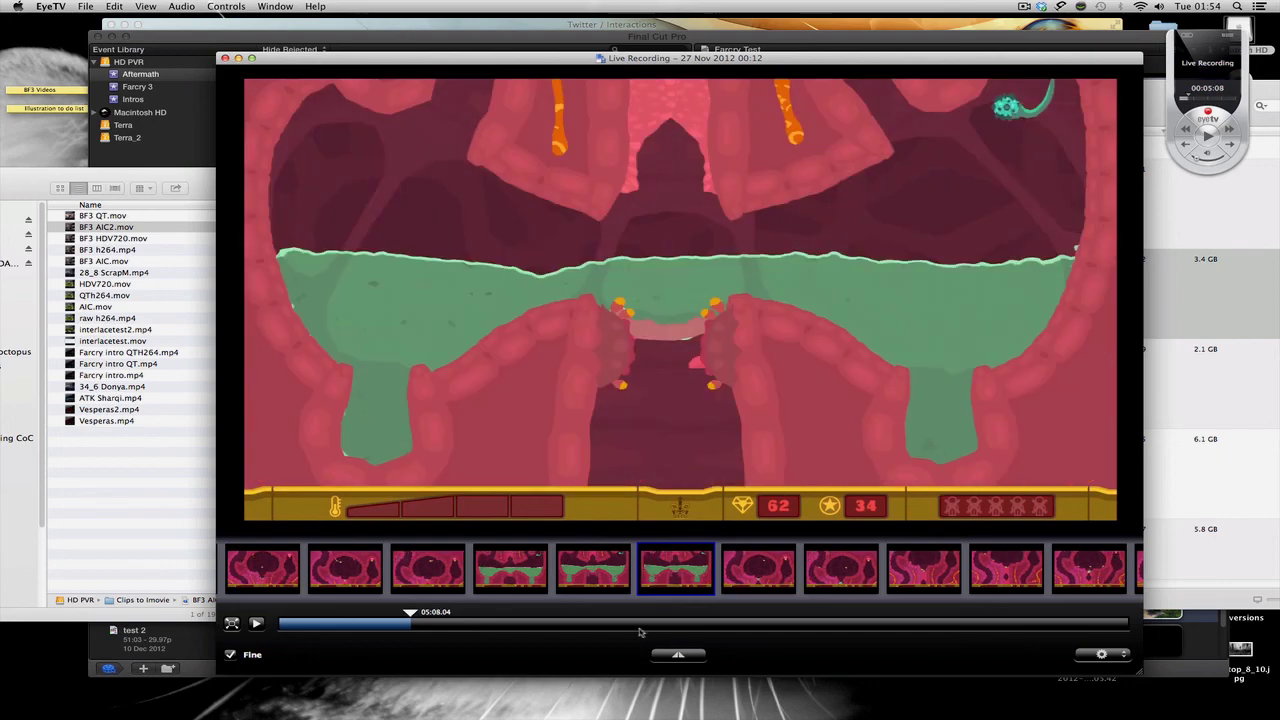
click(256, 623)
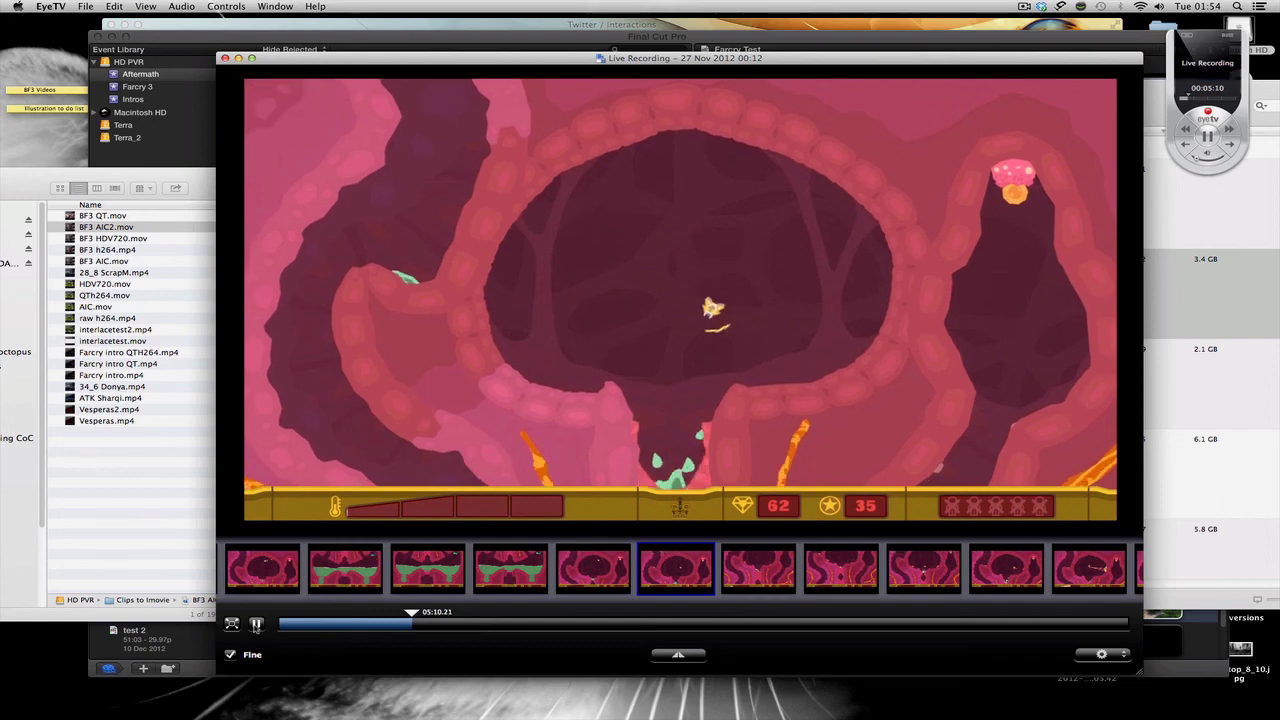
key(space)
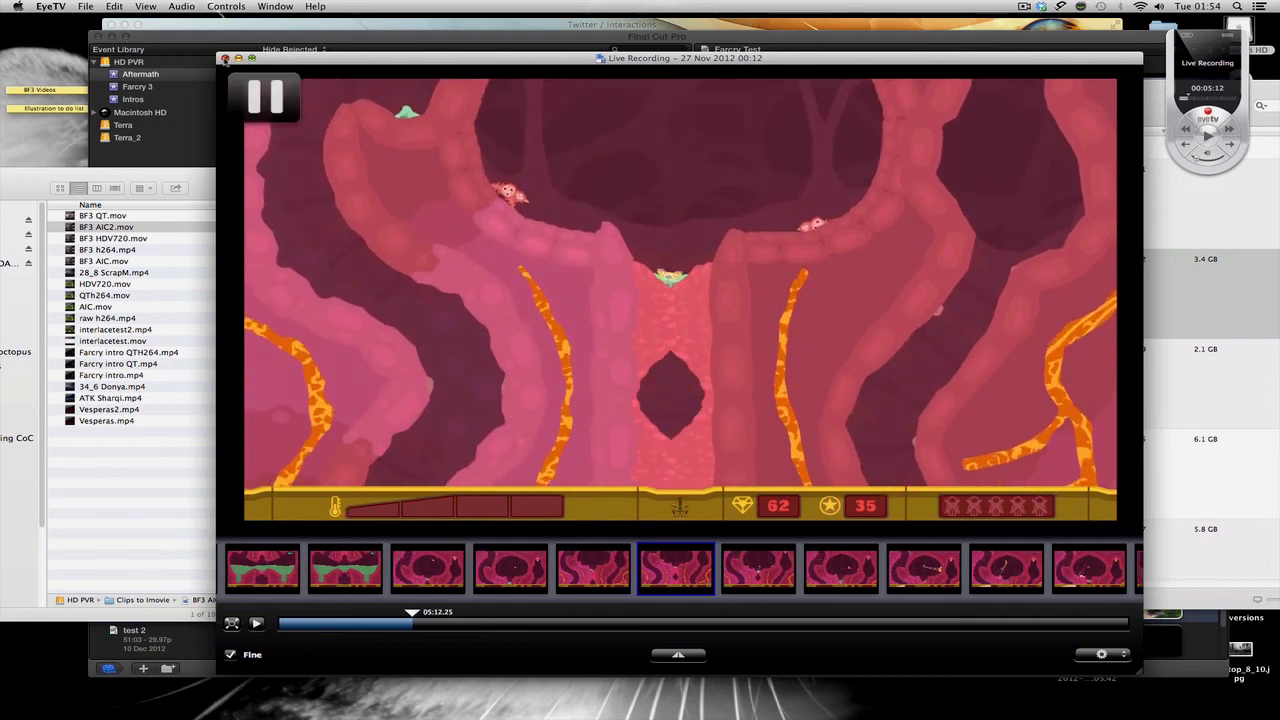
click(225, 59)
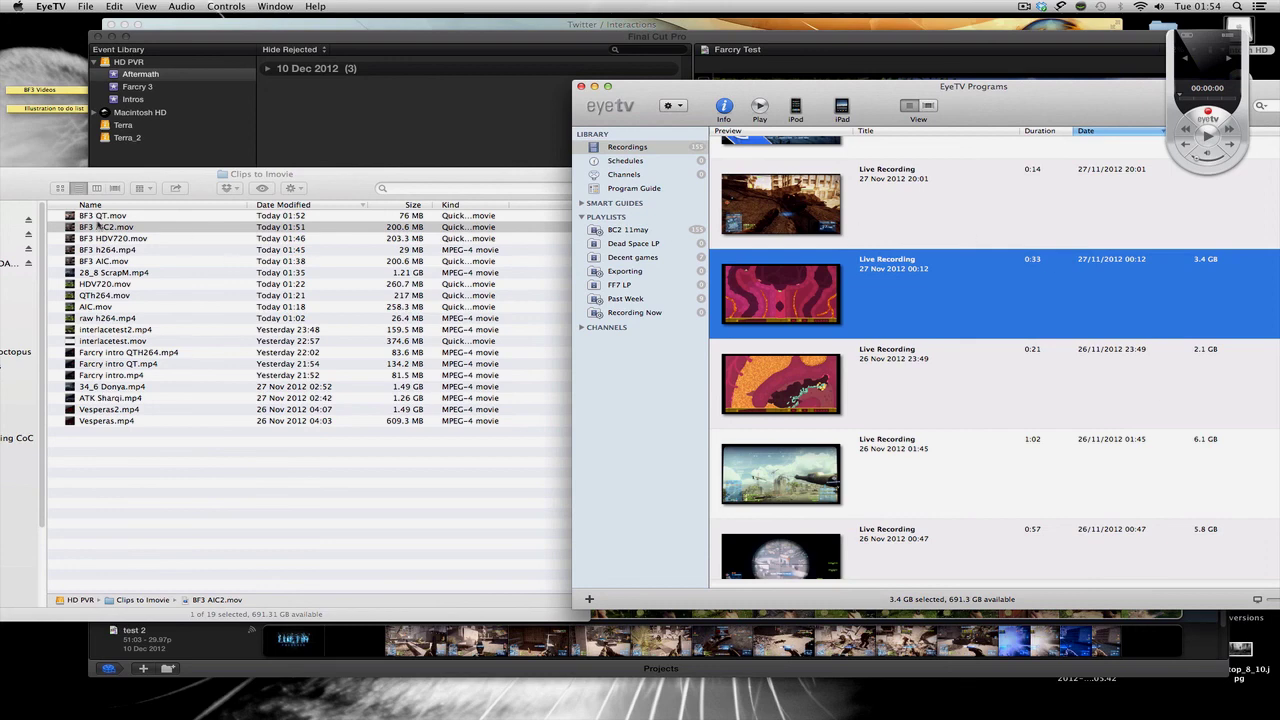
Switch to Final Cut Pro and open Media Import for the Clips to Imovie folder
click(136, 226)
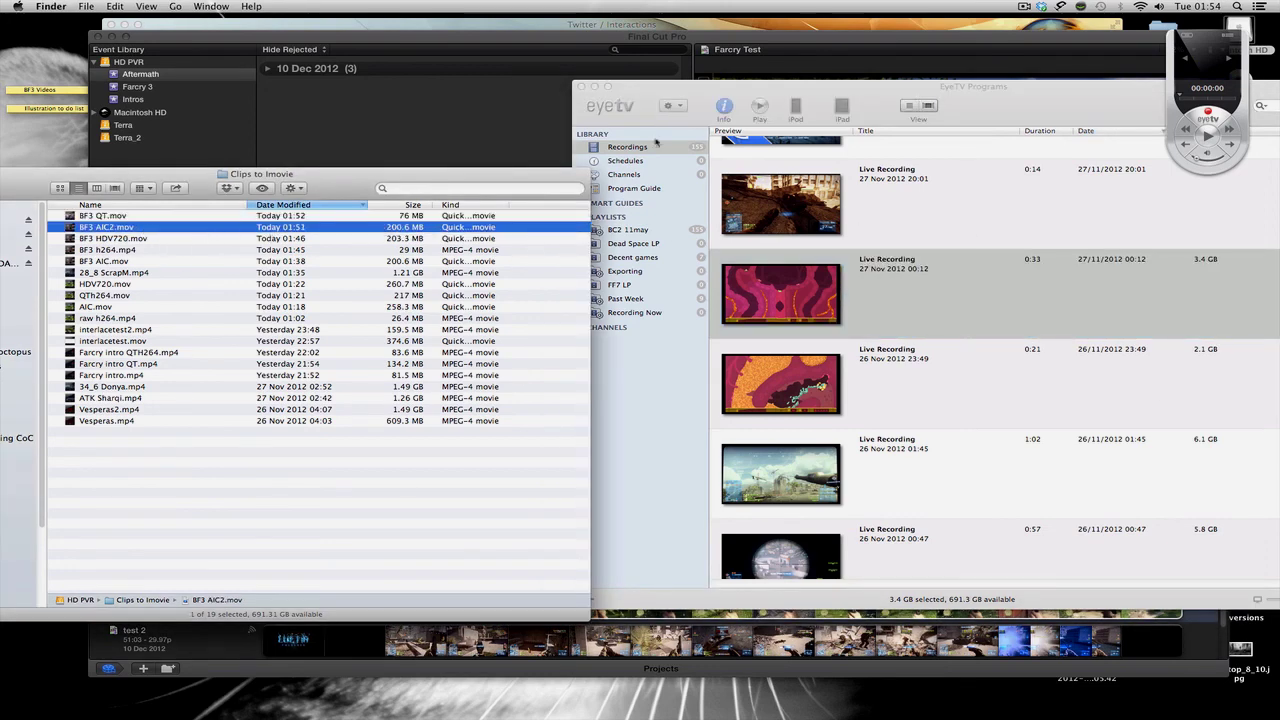
click(580, 41)
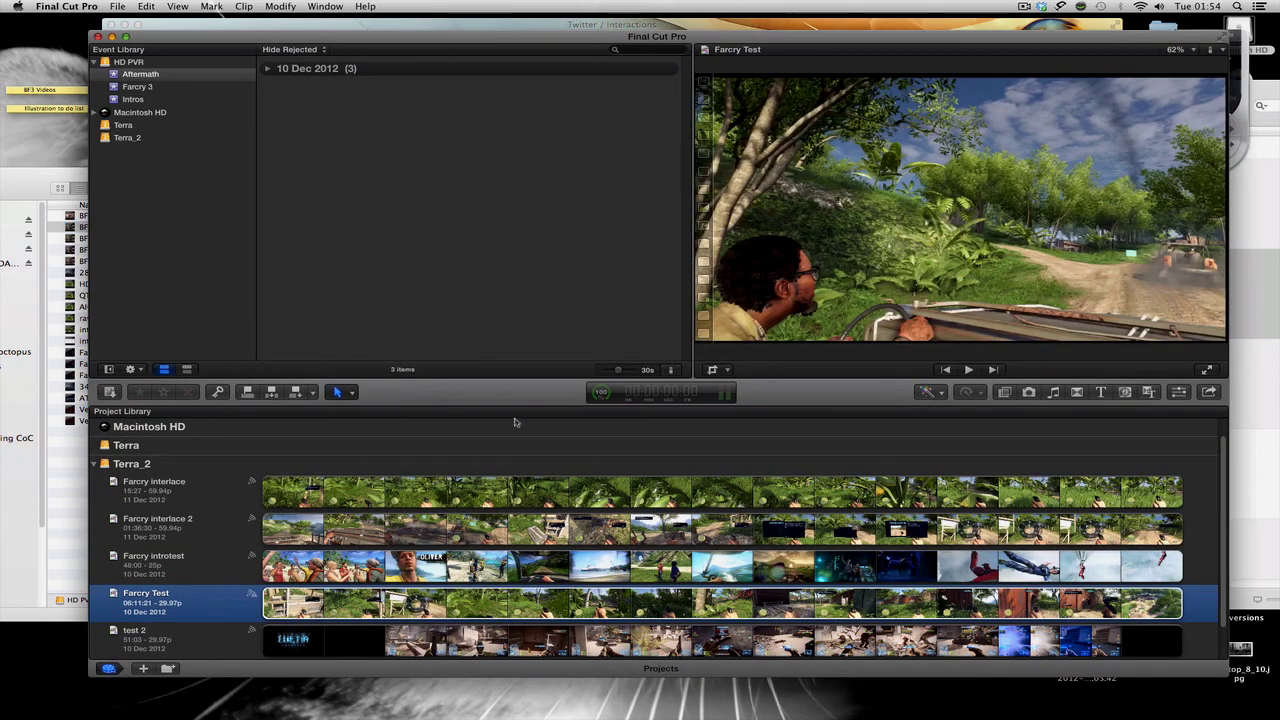
click(106, 76)
key(super+i)
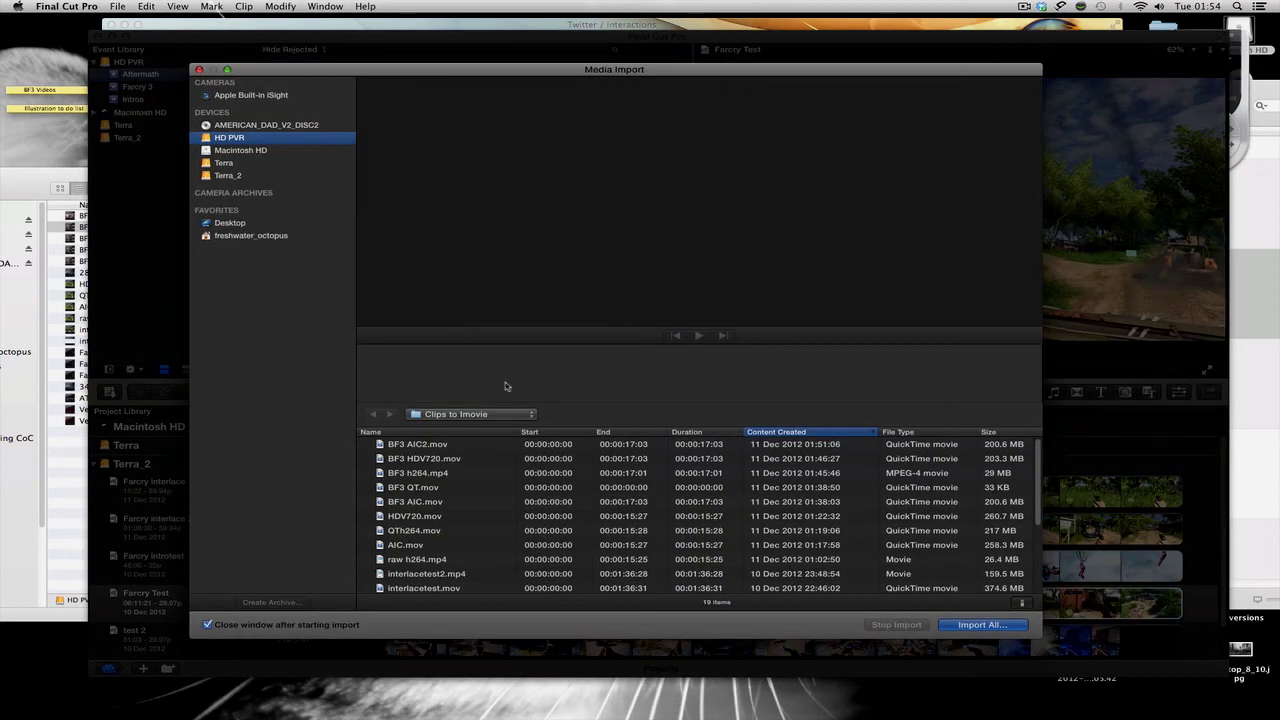
Import BF3 AIC2.mov and BF3 HDV720.mov into the existing Aftermath event, copying the files to the Final Cut Events folder
click(467, 446)
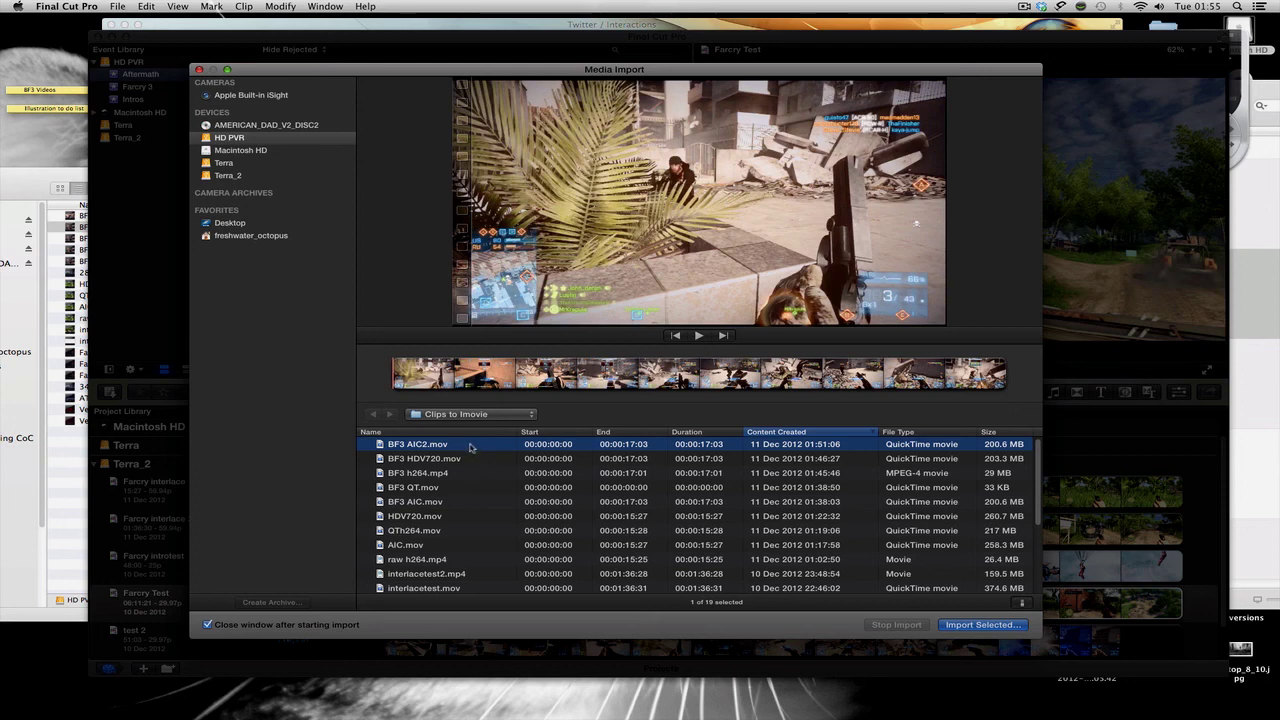
click(780, 434)
click(780, 434)
shift+click(464, 458)
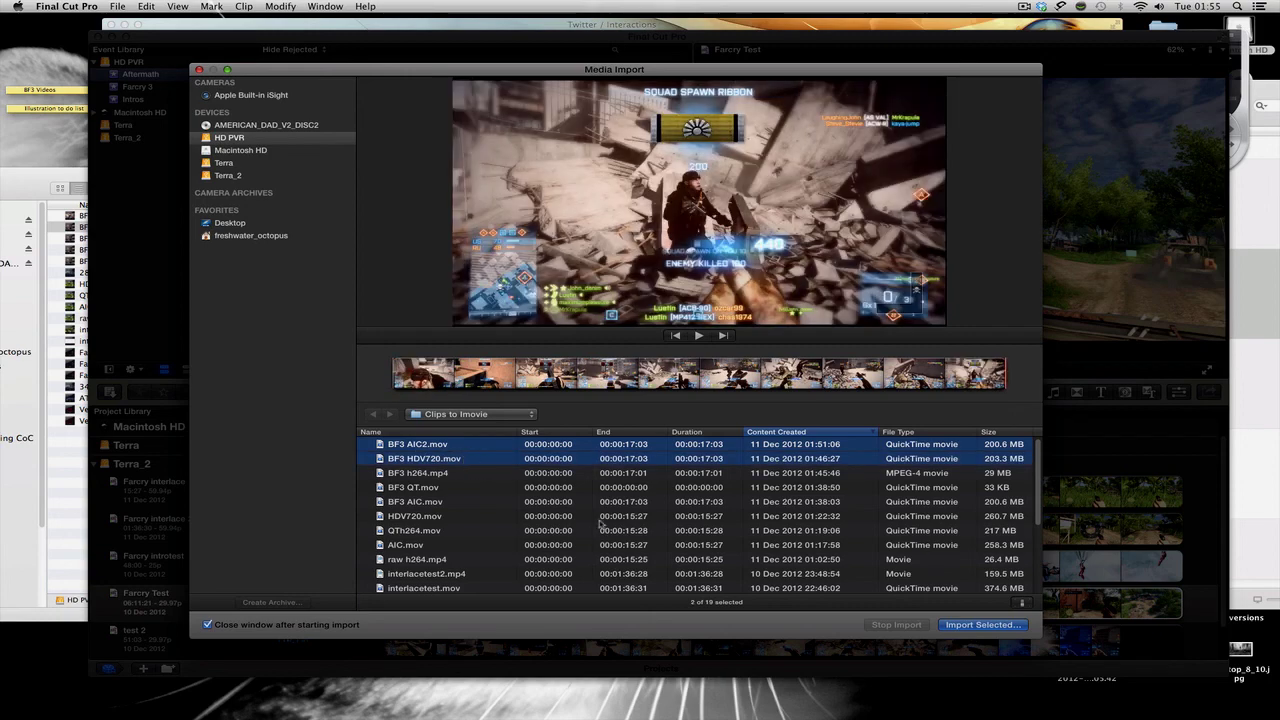
click(982, 624)
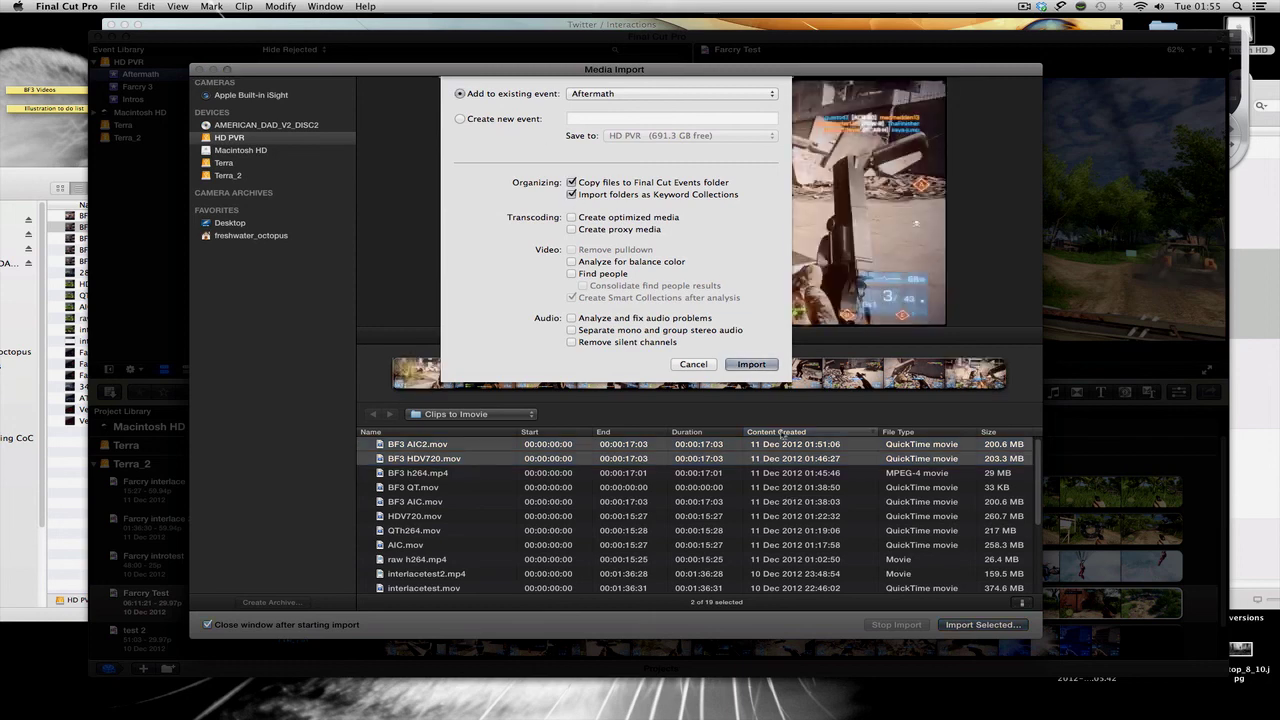
click(752, 364)
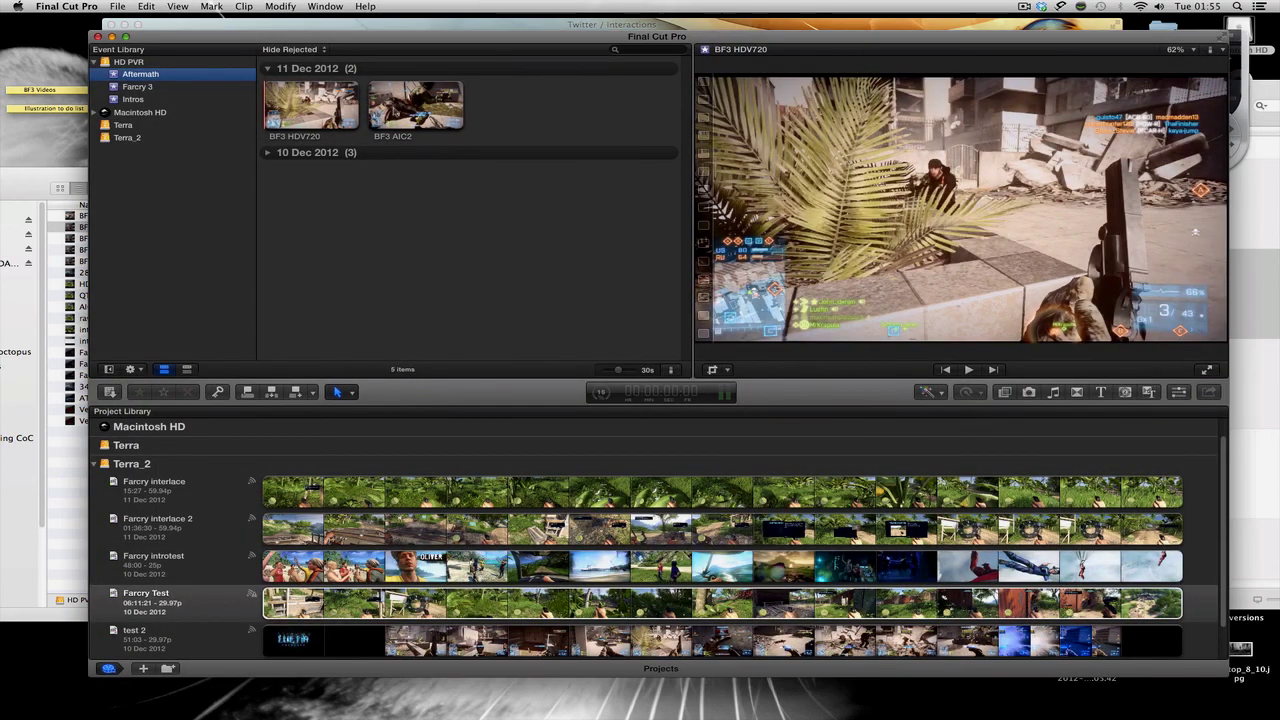
Create a project named Aftermath test with Aftermath as default event and video properties based on the first clip
scroll(228, 592, down, 1)
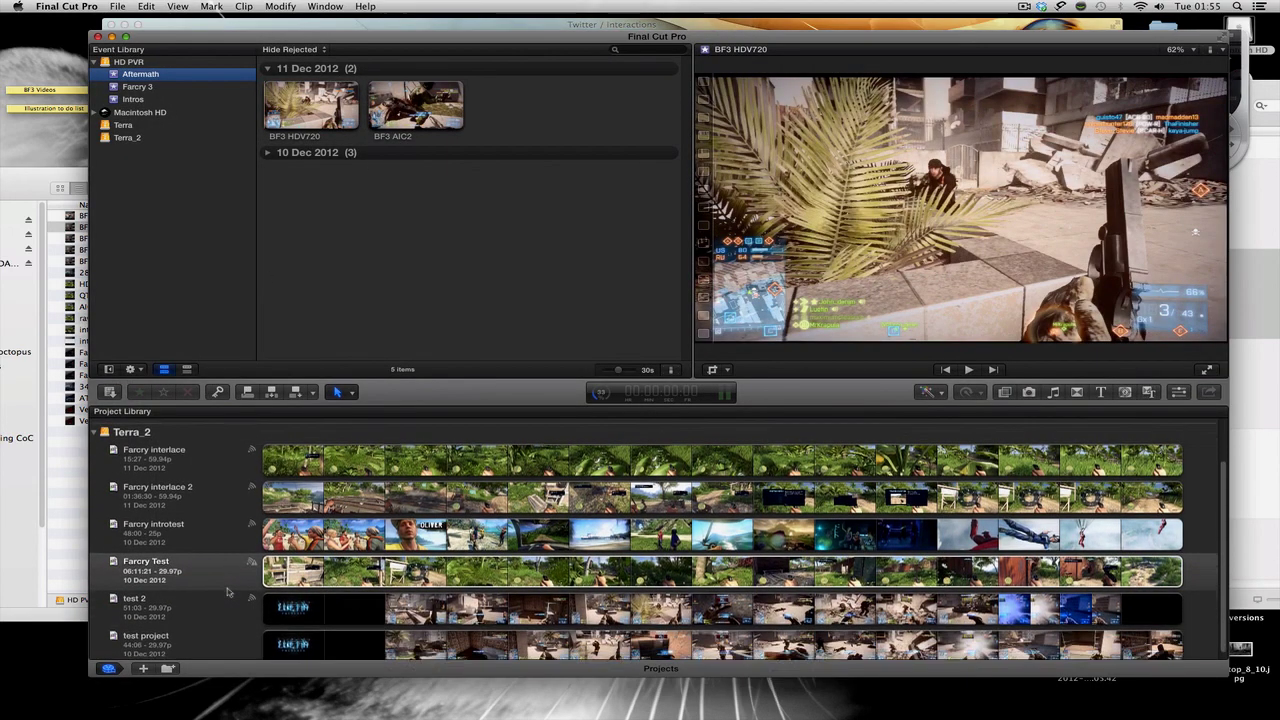
scroll(228, 592, up, 2)
click(143, 668)
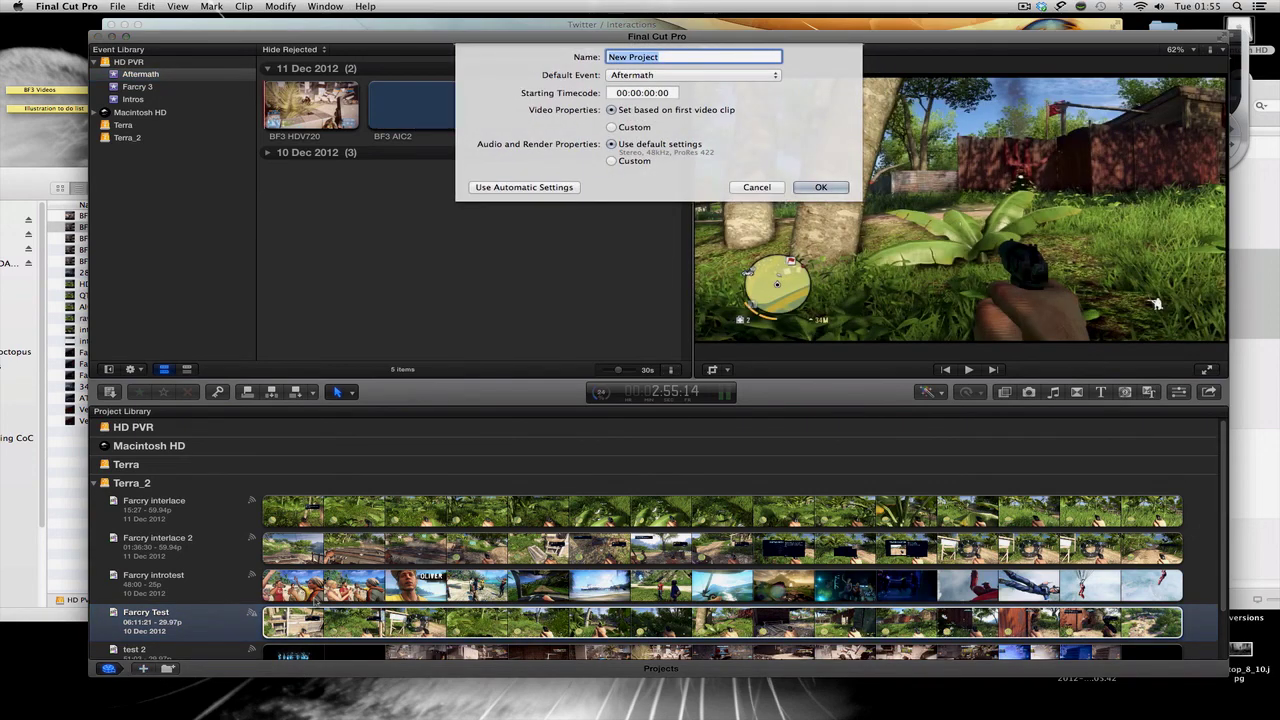
text(Af)
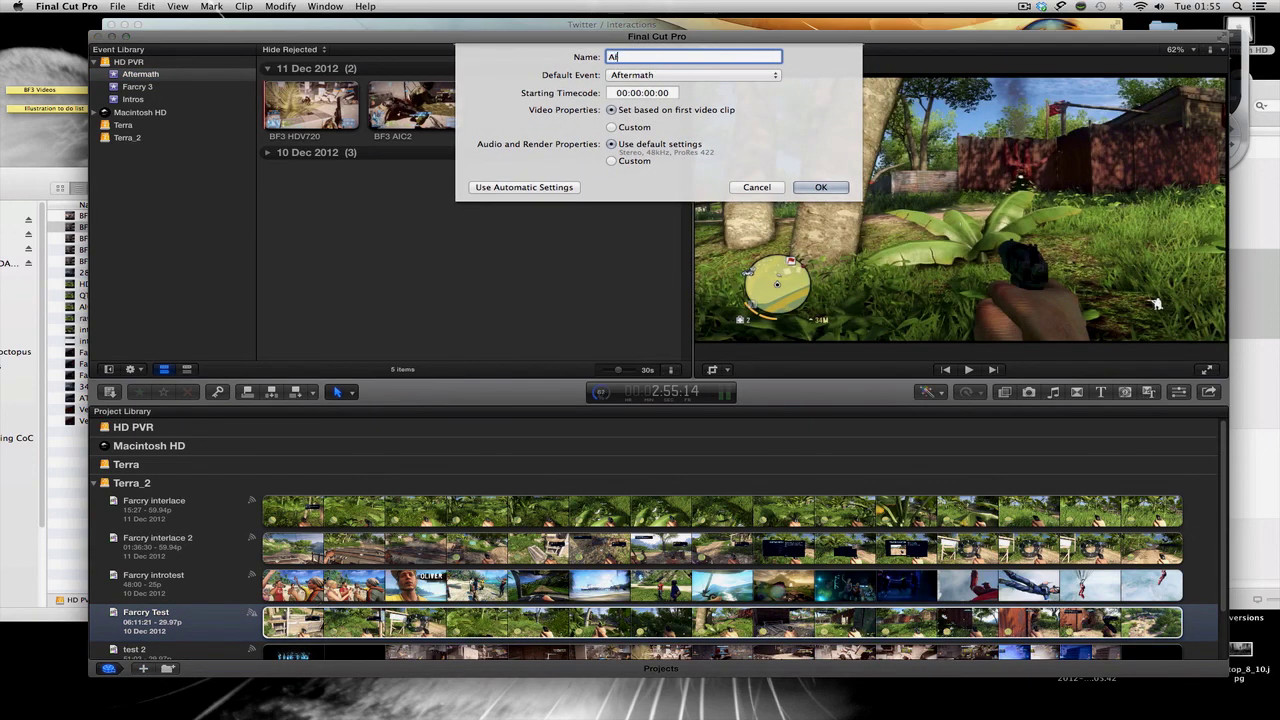
text(termath test)
key(Return)
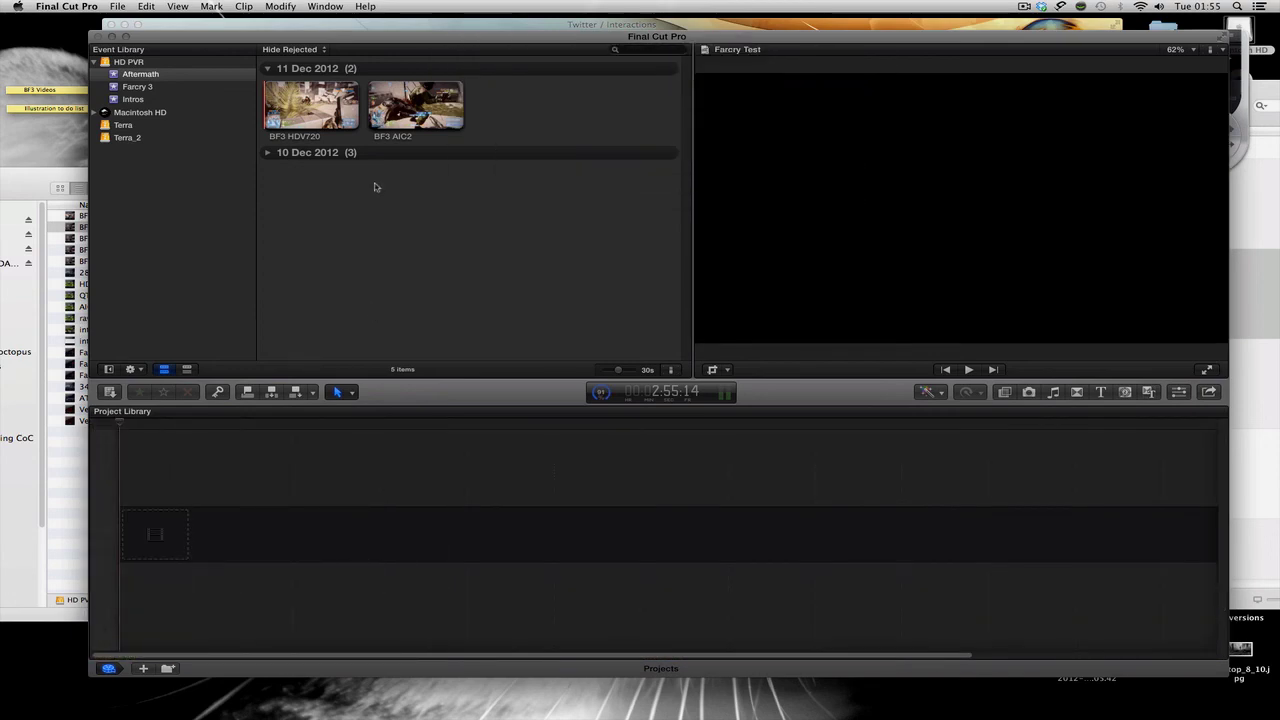
Add the BF3 HDV720 and BF3 AIC2 clips one after the other to the Aftermath test timeline
click(325, 106)
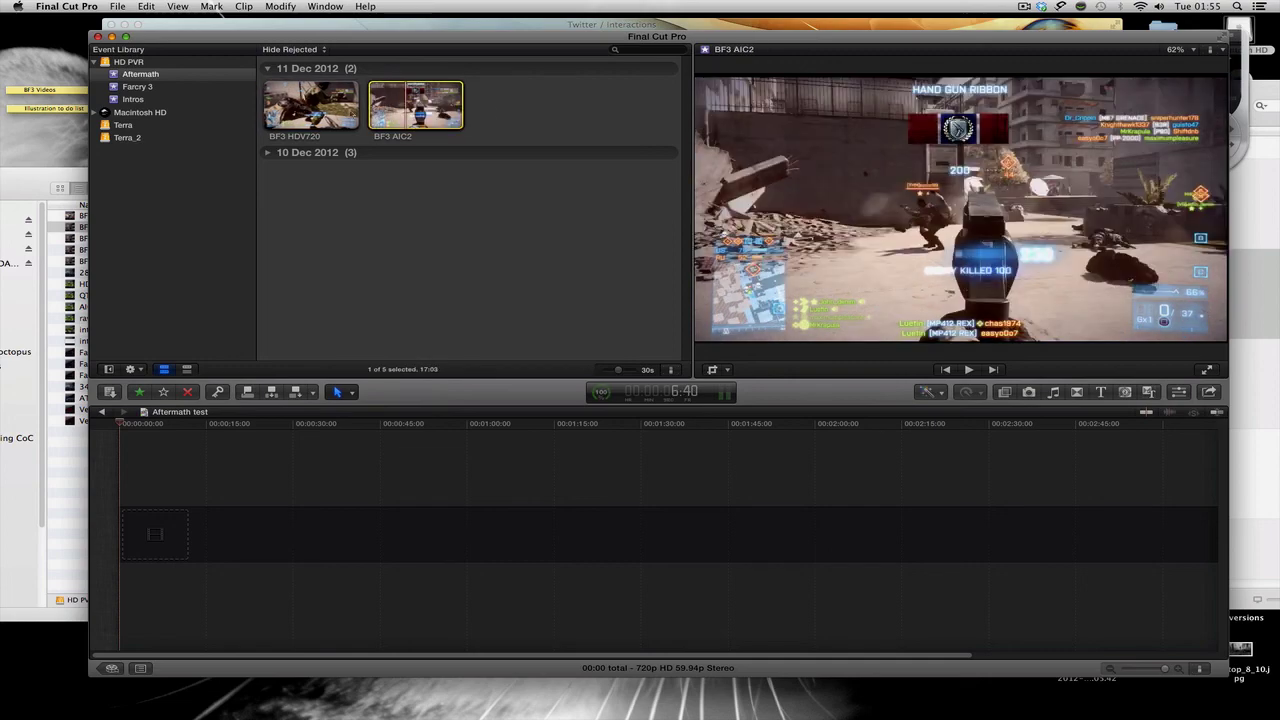
super+click(440, 114)
drag(440, 114, 428, 514)
click(305, 515)
drag(305, 515, 337, 517)
click(337, 522)
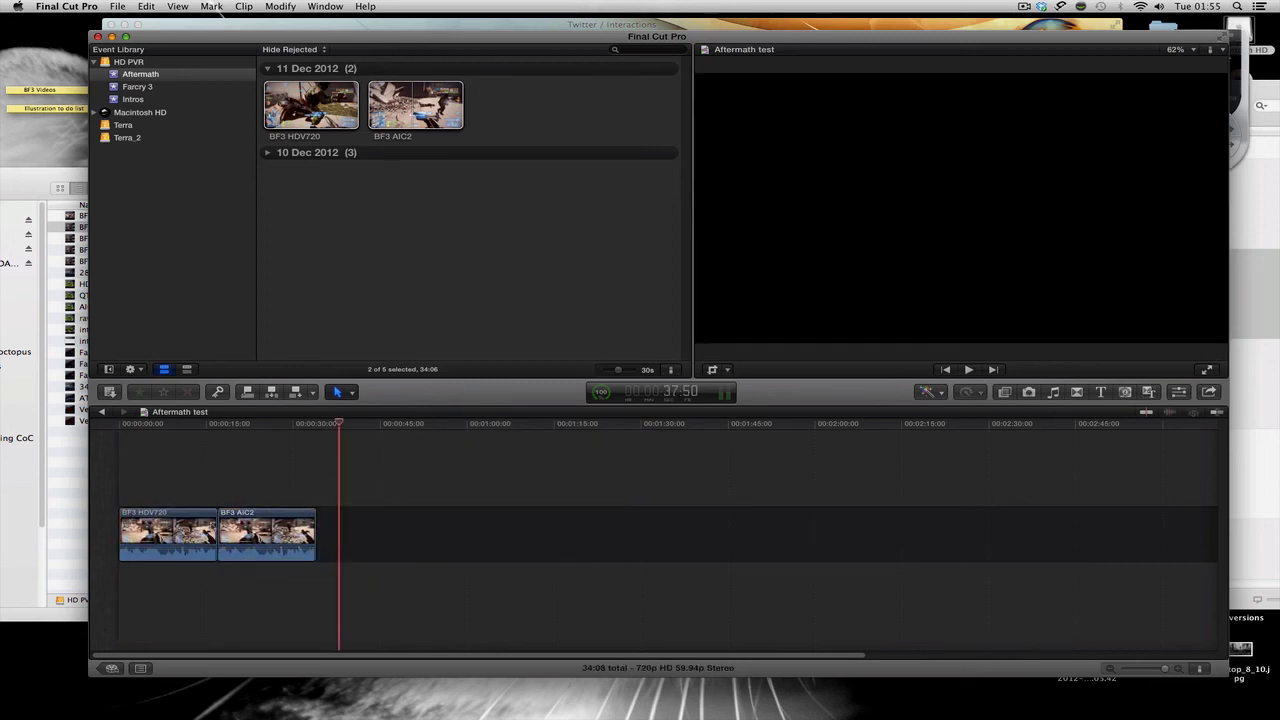
Play the Aftermath test timeline from its start to compare the picture quality of the HDV720 and AIC2 clips
click(133, 424)
drag(252, 515, 362, 518)
click(362, 518)
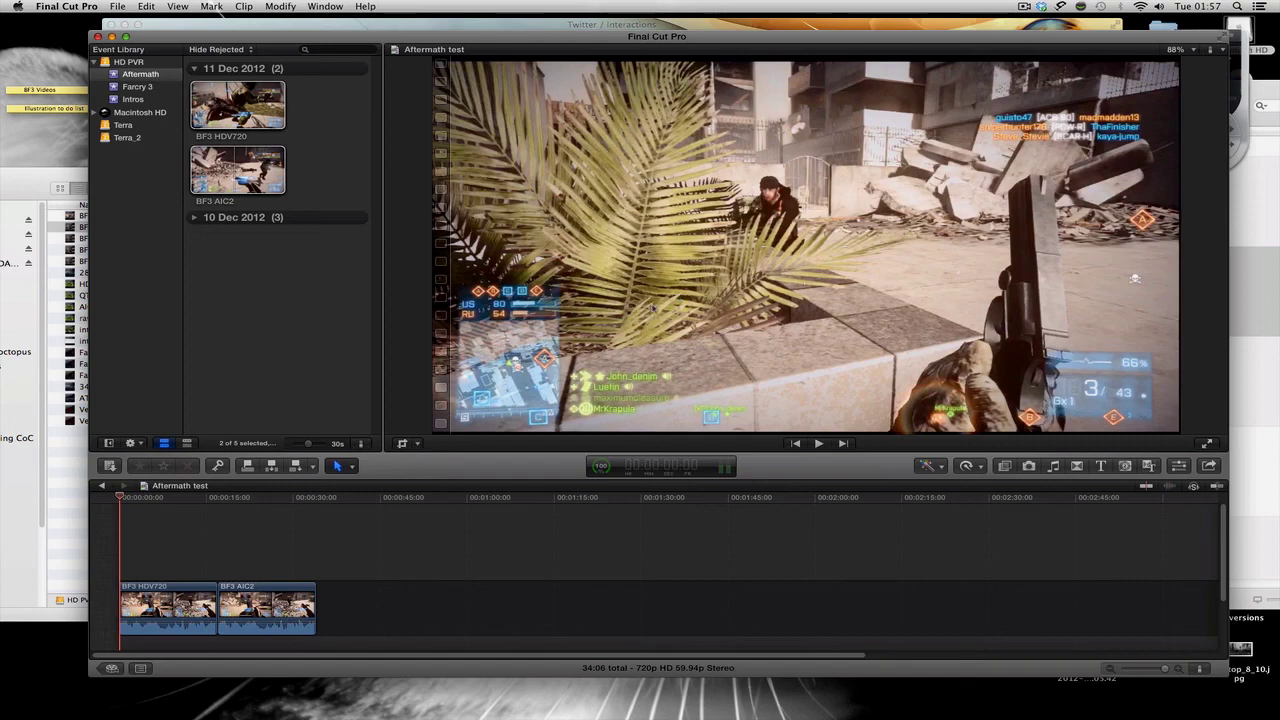
key(space)
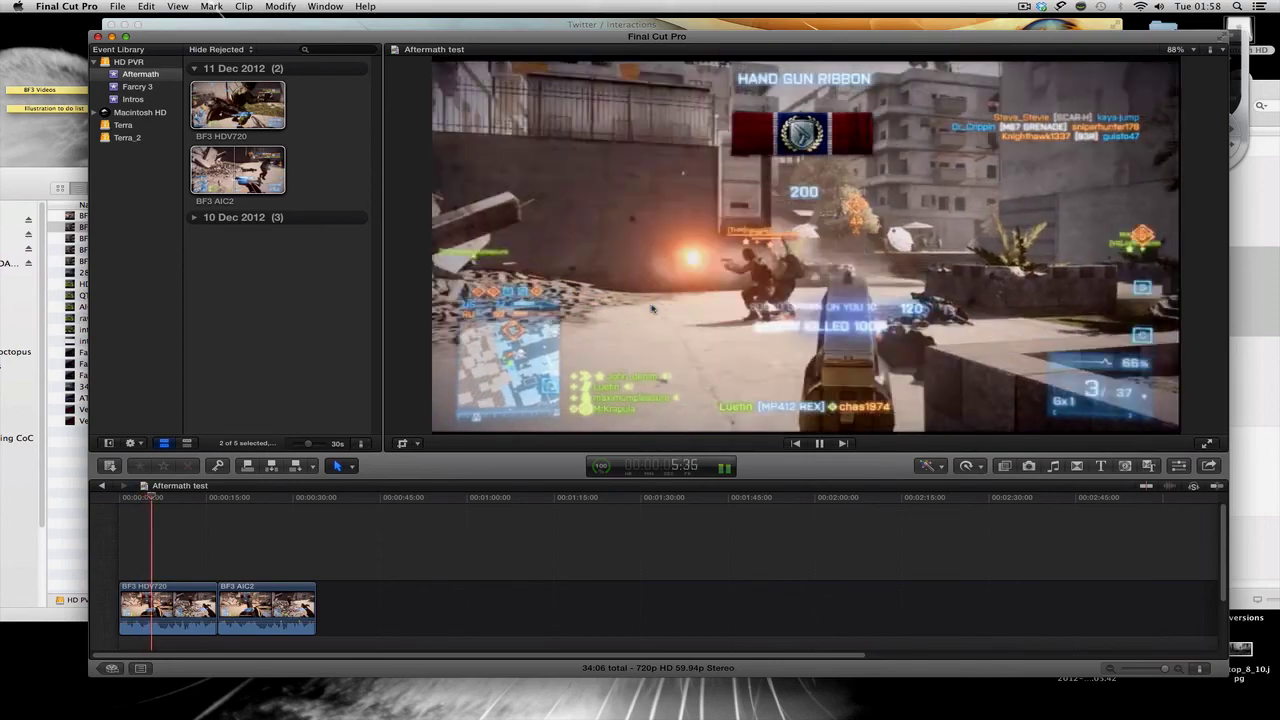
key(space)
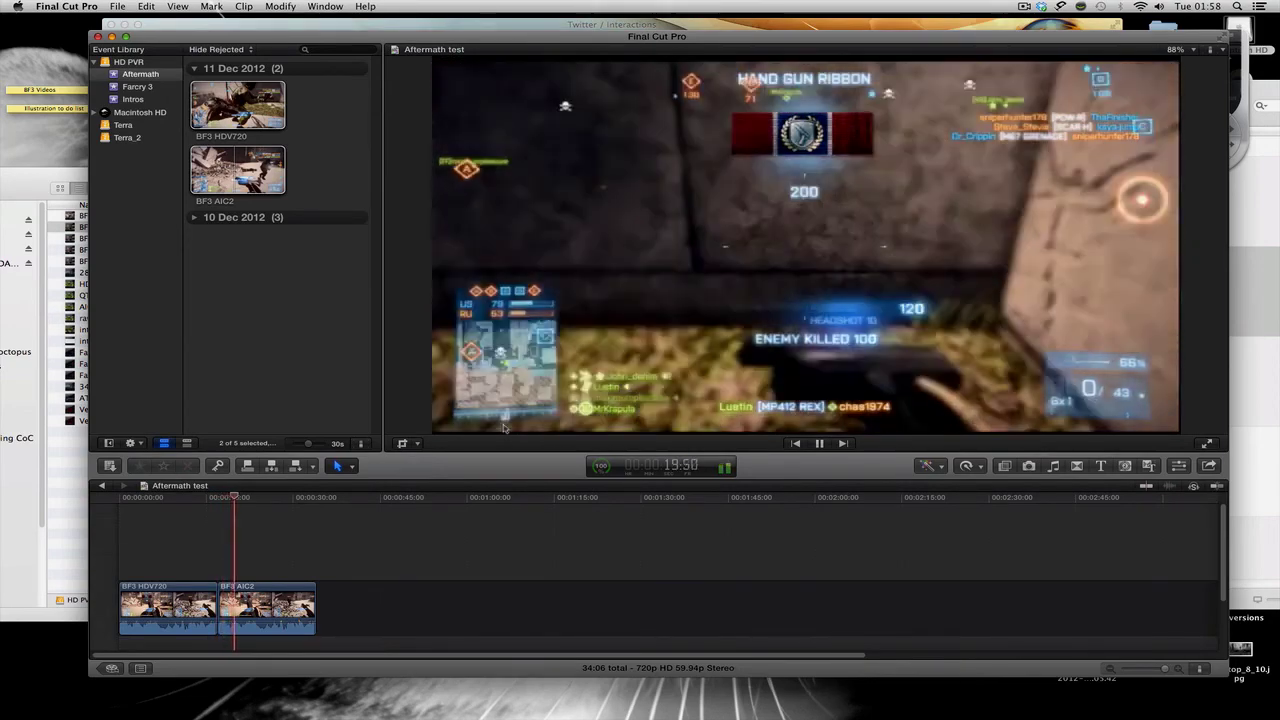
key(space)
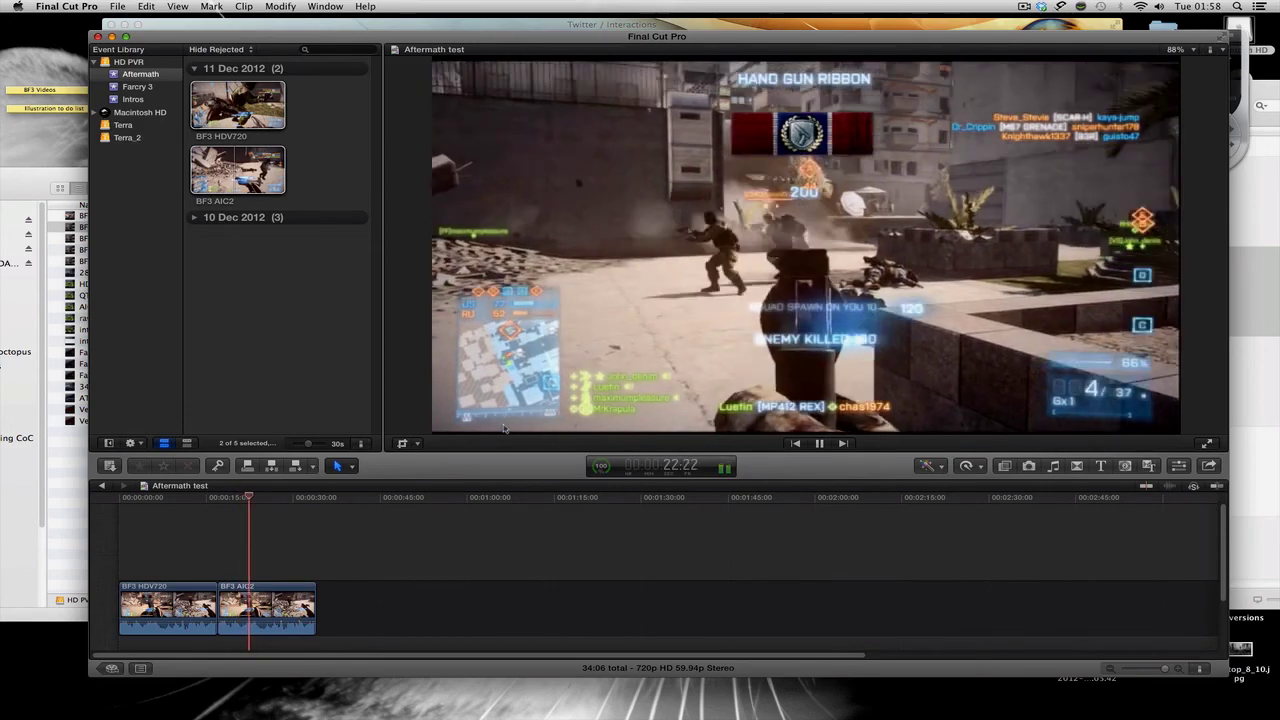
key(space)
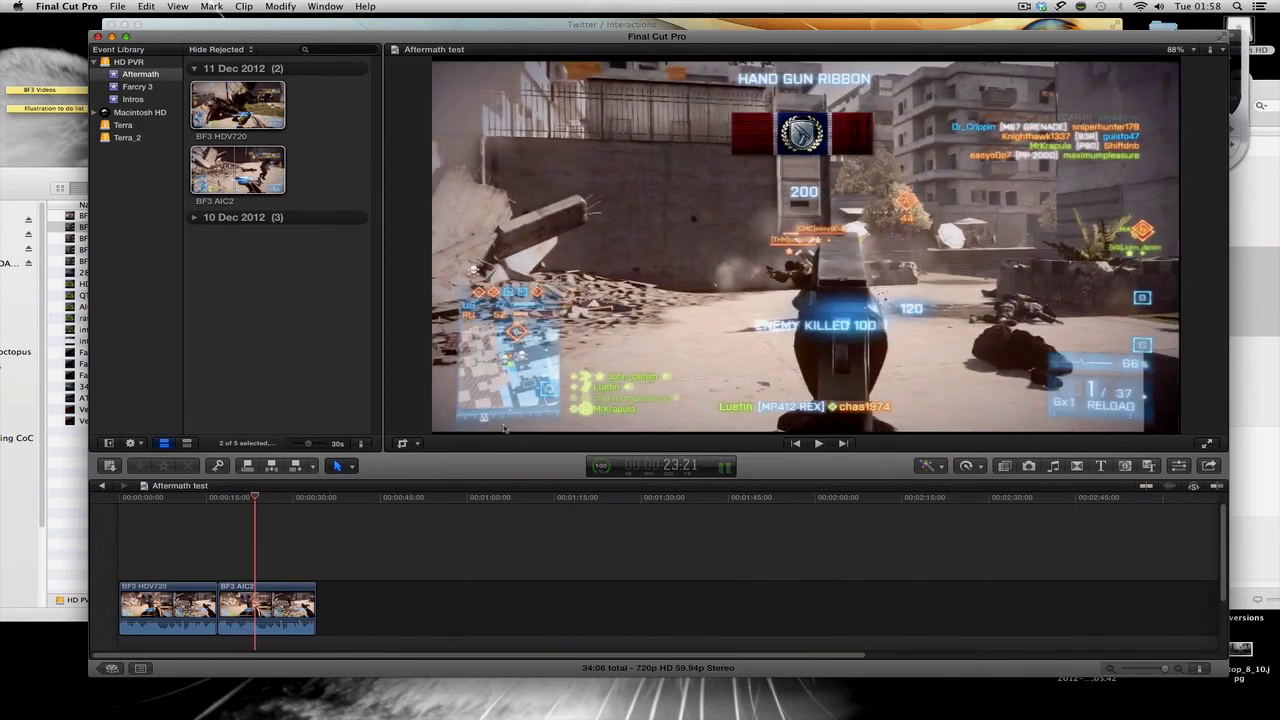
key(space)
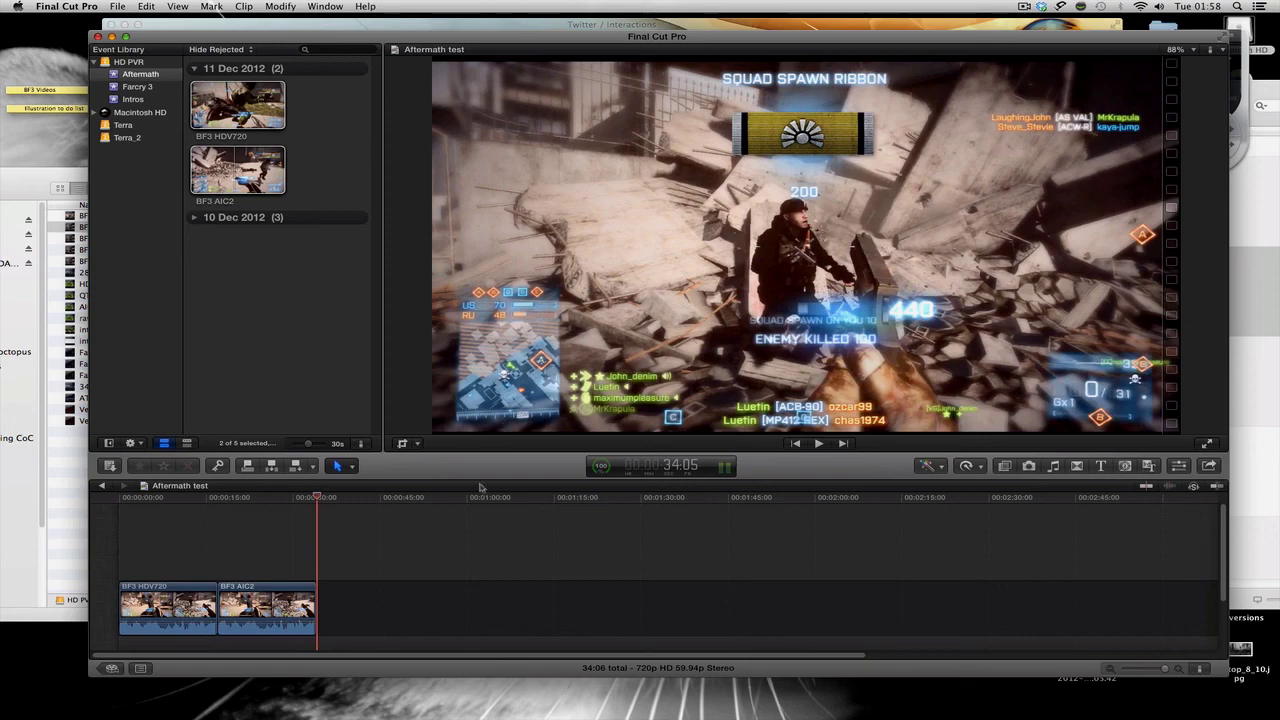
Delete the BF3 AIC2 clip from the Aftermath test timeline and move the playhead back to the start
click(268, 591)
key(Delete)
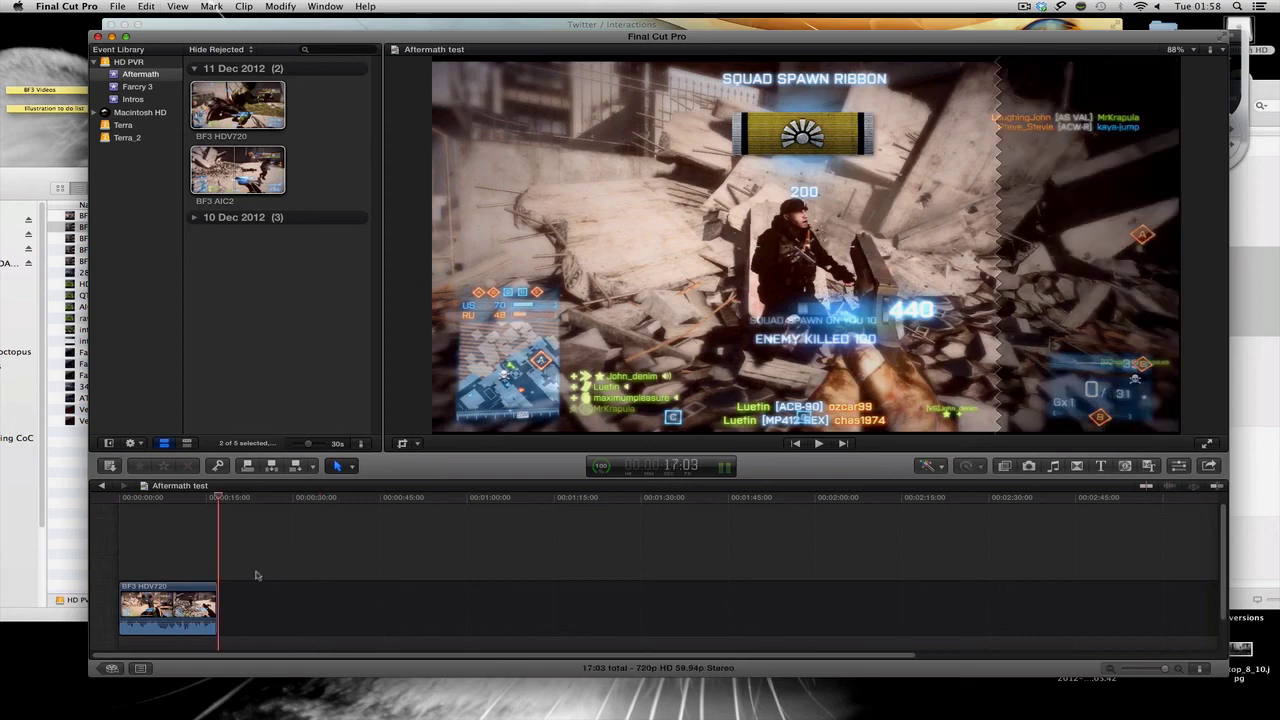
click(121, 530)
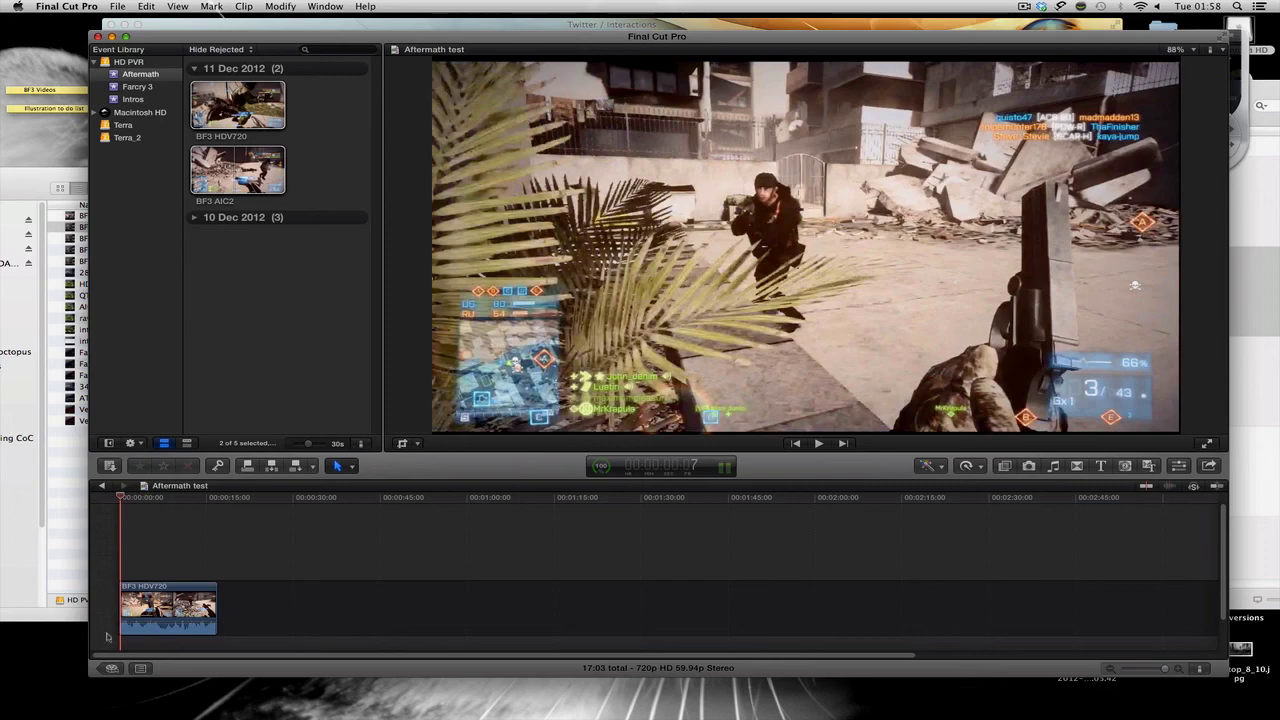
Export the Aftermath test project as an H.264 video and audio master file named Aftermath test in the Farcry3 folder
click(112, 668)
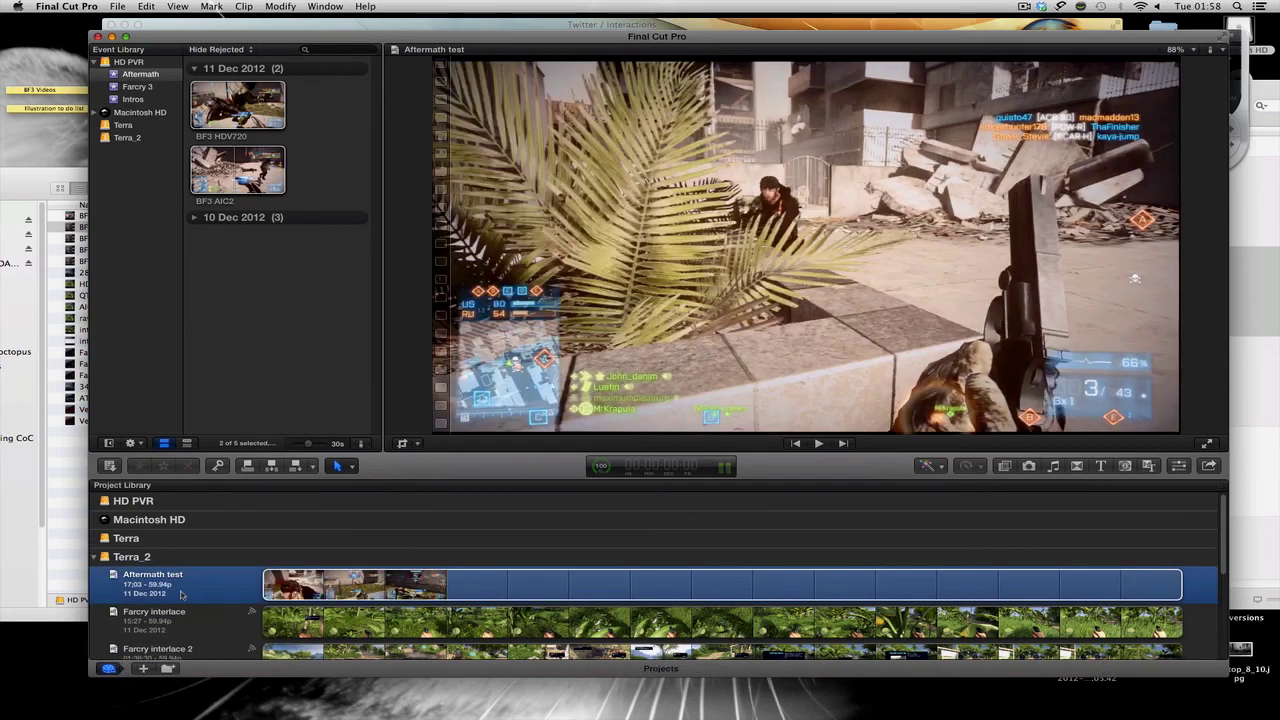
key(super+e)
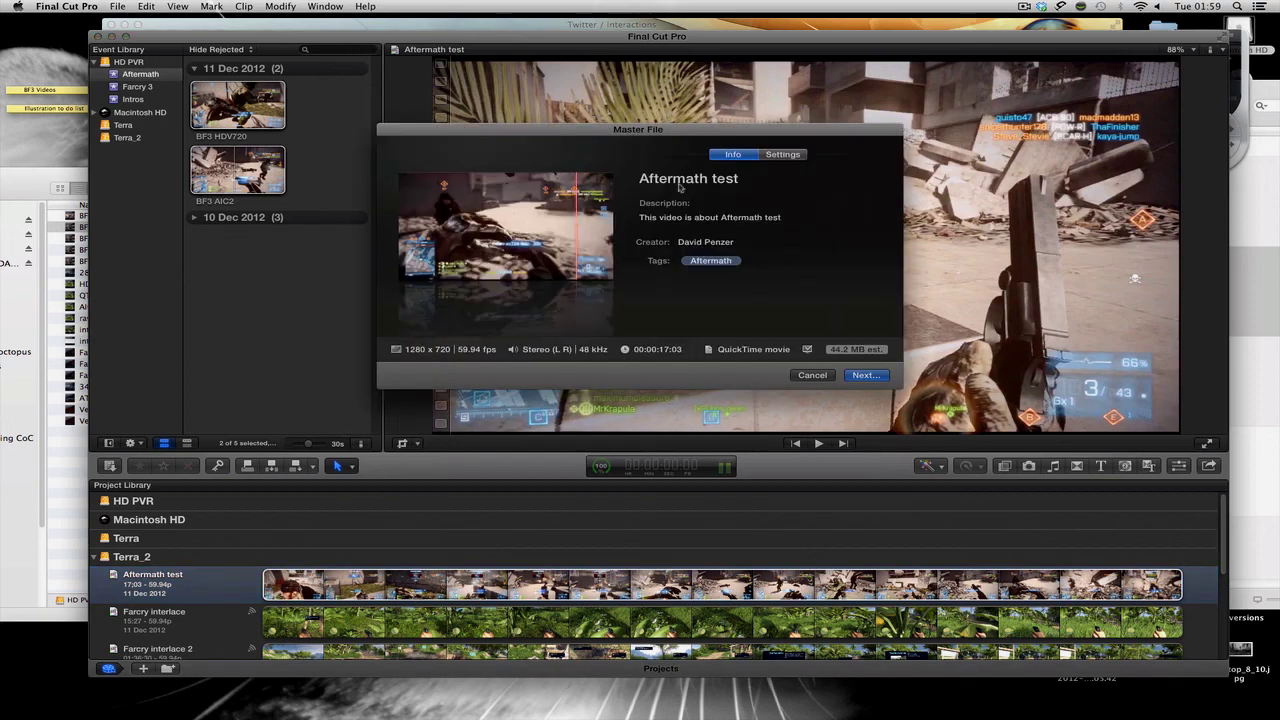
click(783, 154)
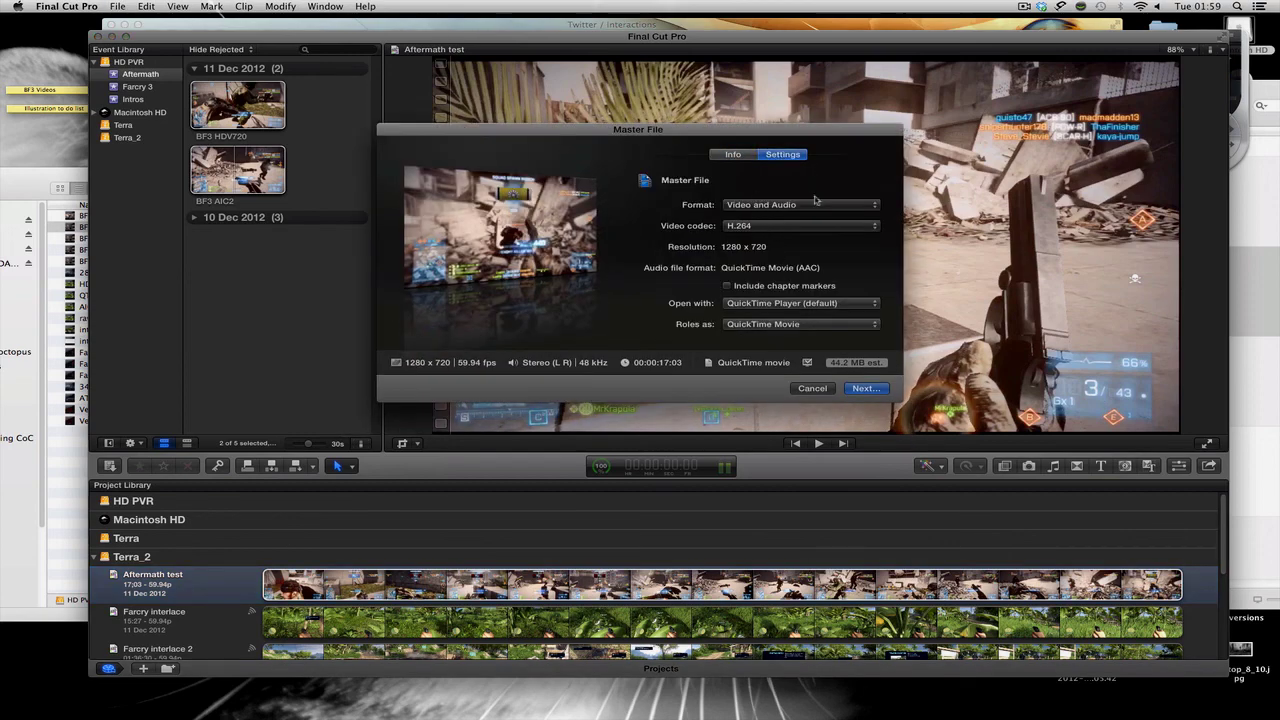
click(866, 389)
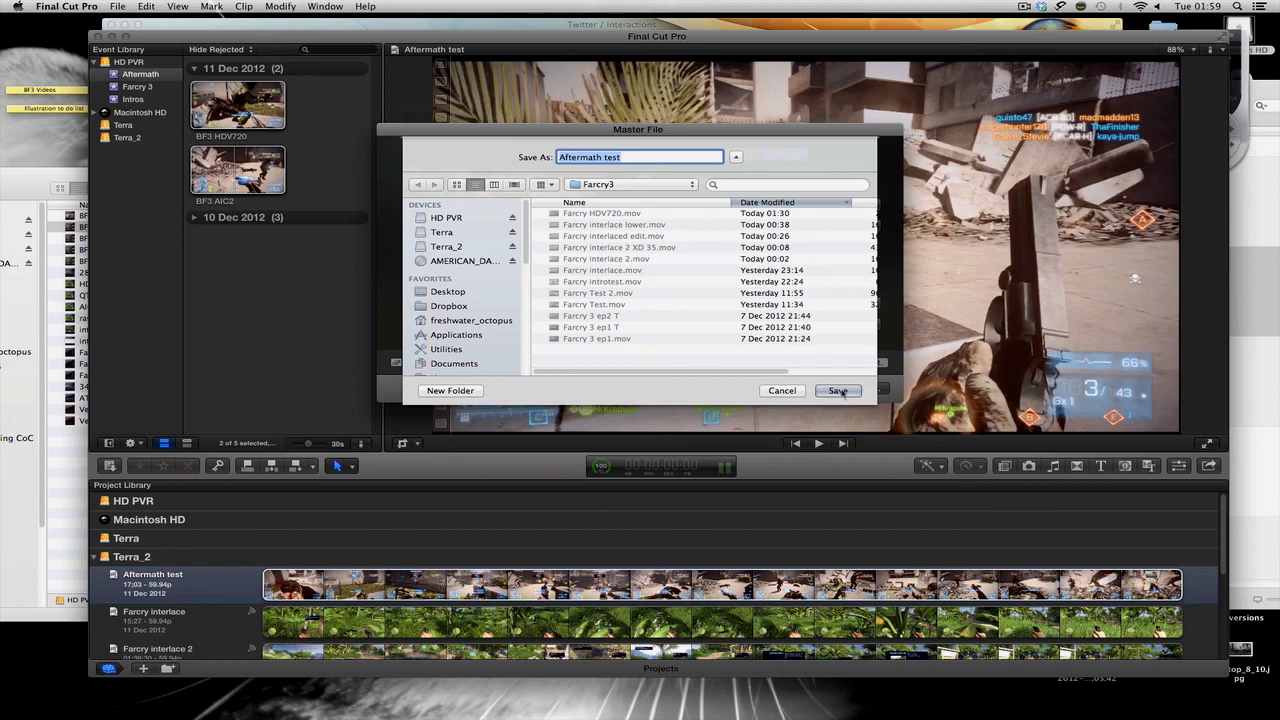
click(842, 392)
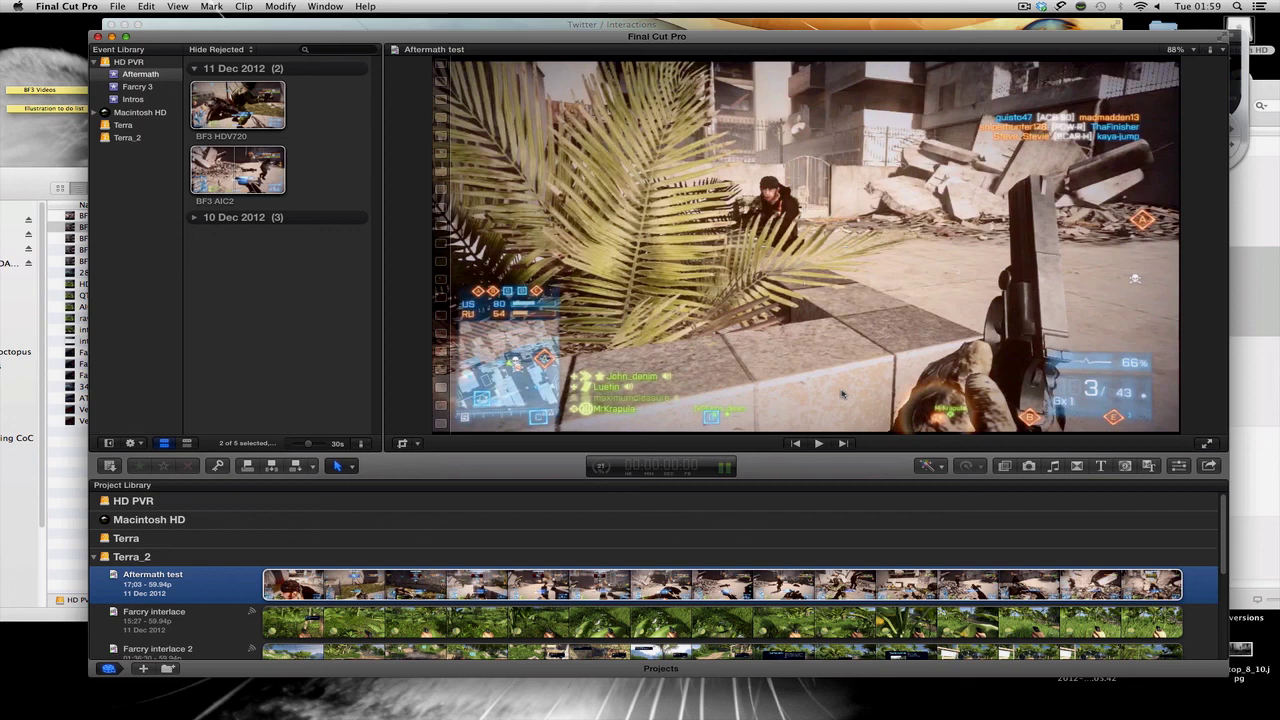
Check the sharing progress of the export in the Background Tasks window, then close it
click(601, 468)
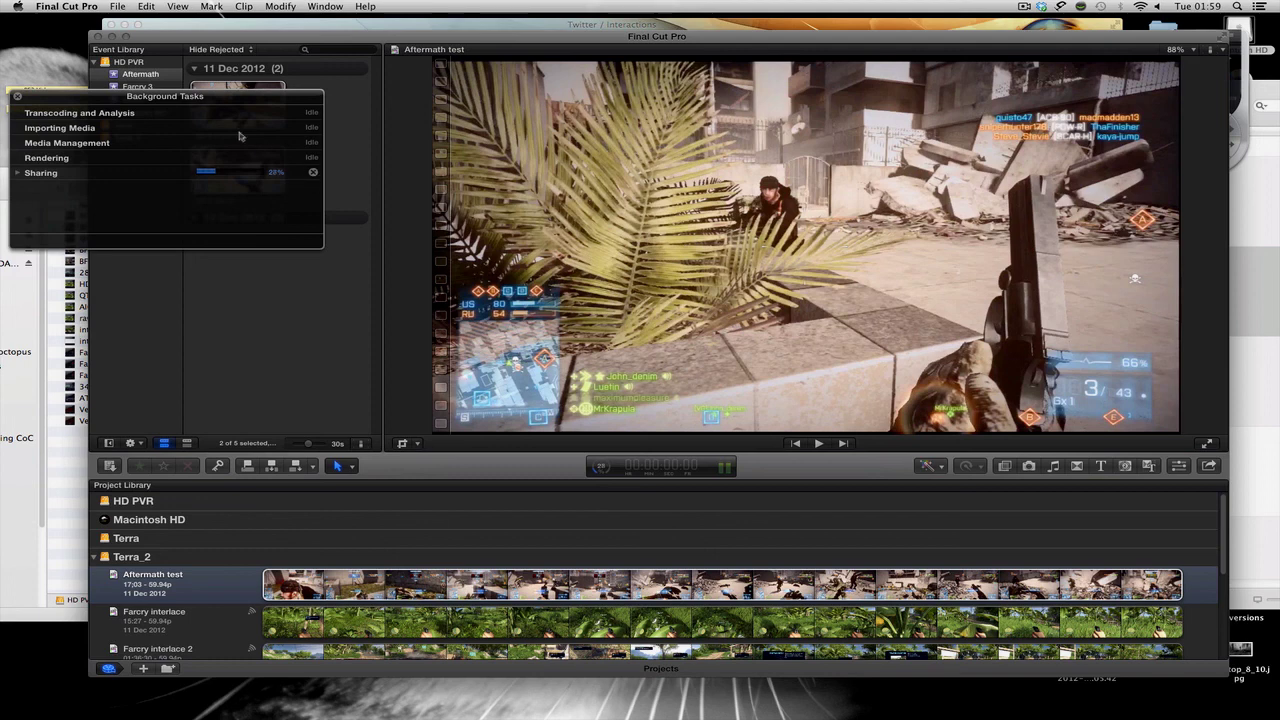
drag(201, 99, 369, 229)
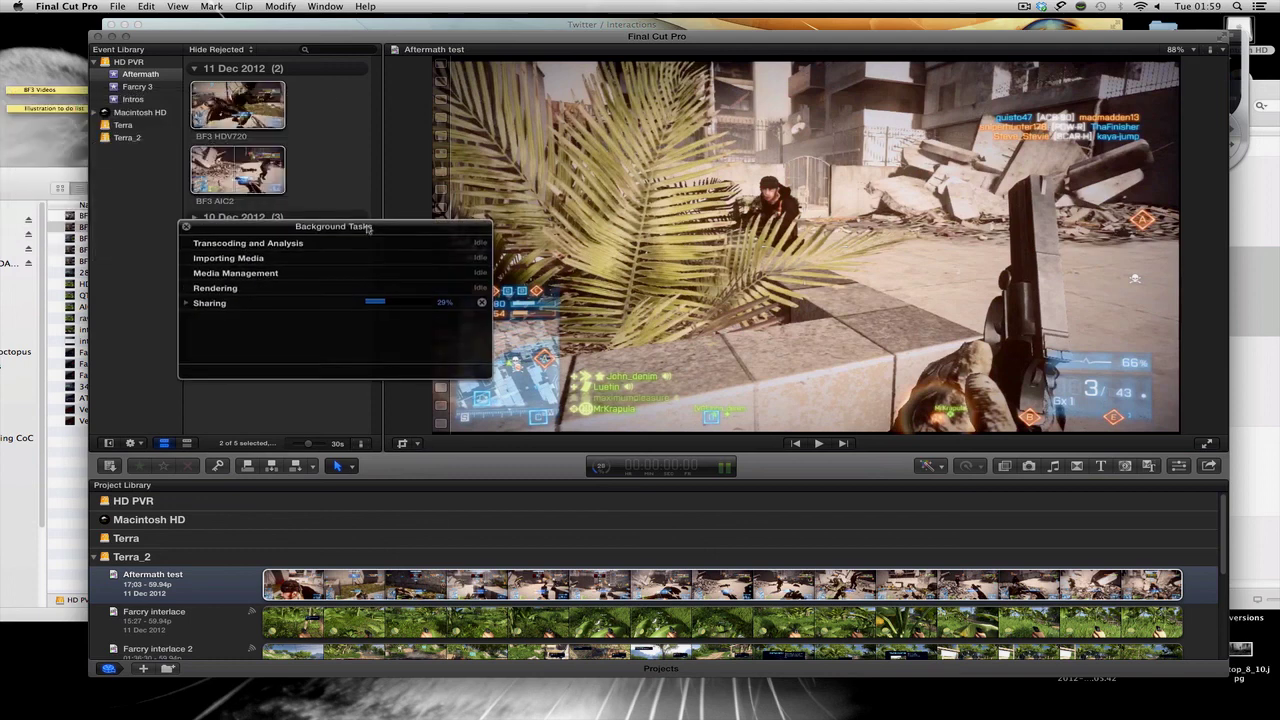
click(185, 227)
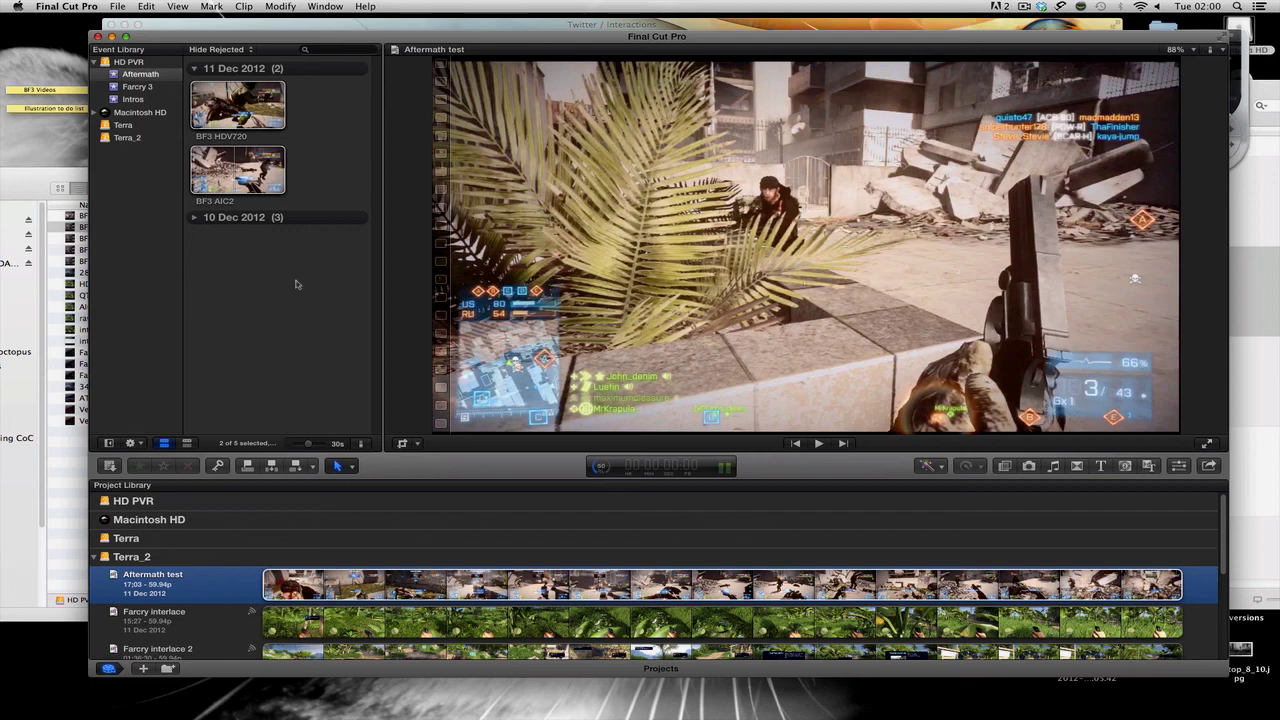
Switch to QuickTime Player and move the exported Aftermath test movie aside to look at Final Cut Pro behind it, then bring it back
key(super+Tab)
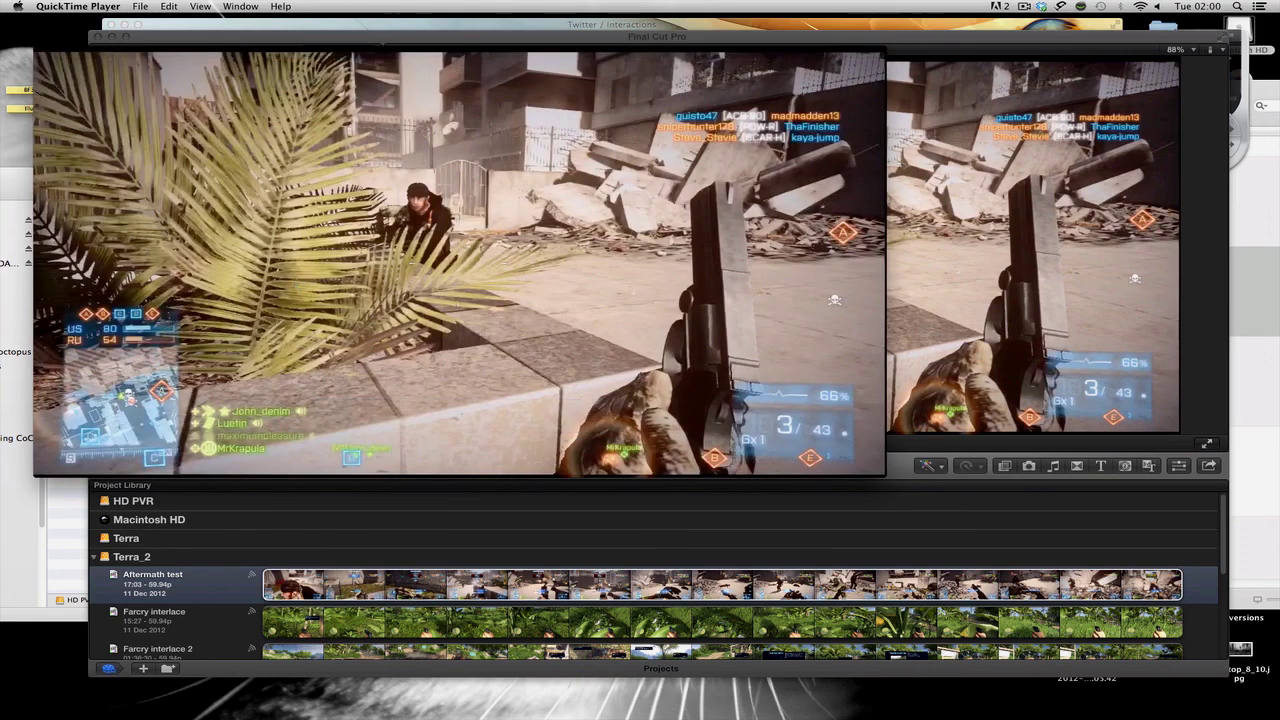
mouse_move(185, 52)
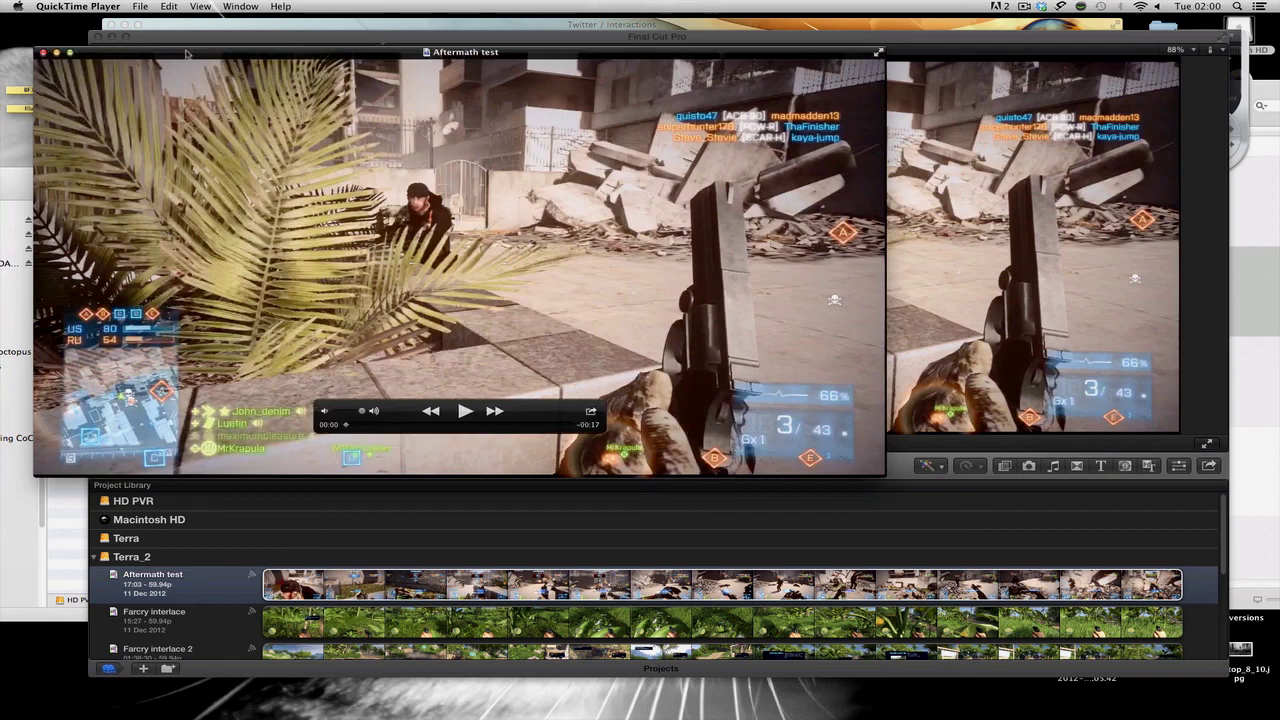
drag(190, 55, 364, 588)
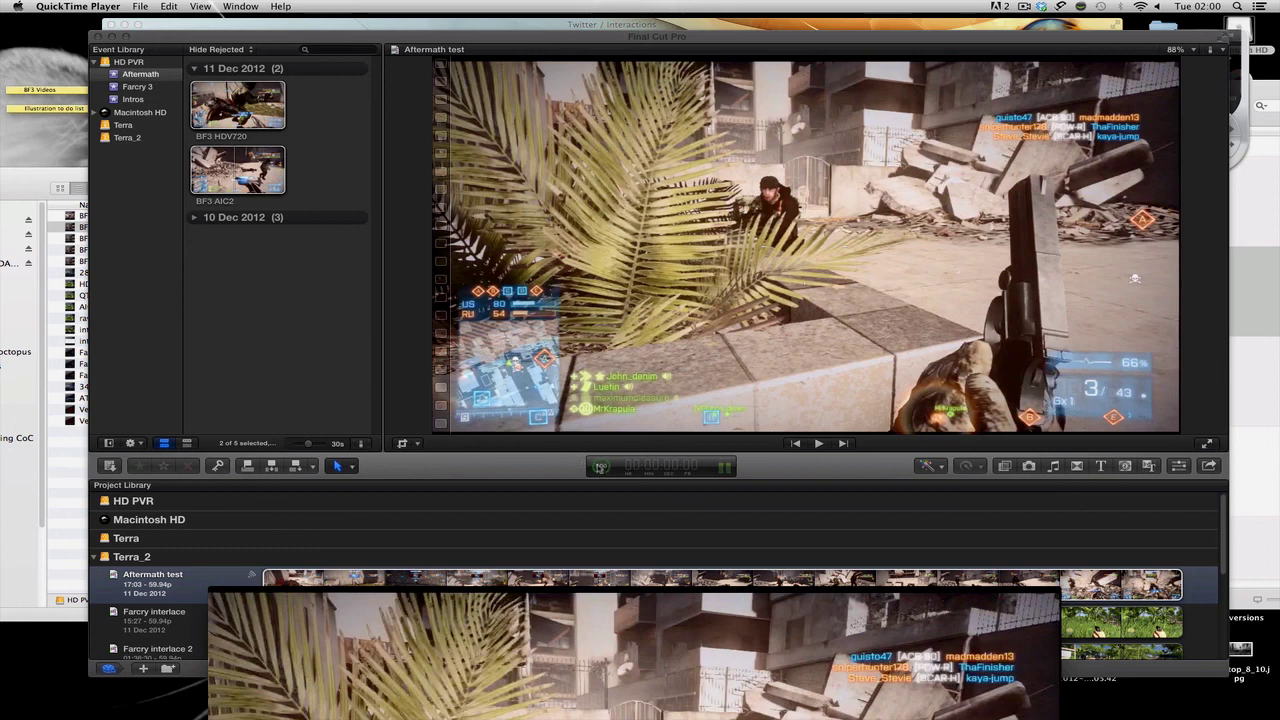
drag(570, 600, 538, 579)
click(595, 525)
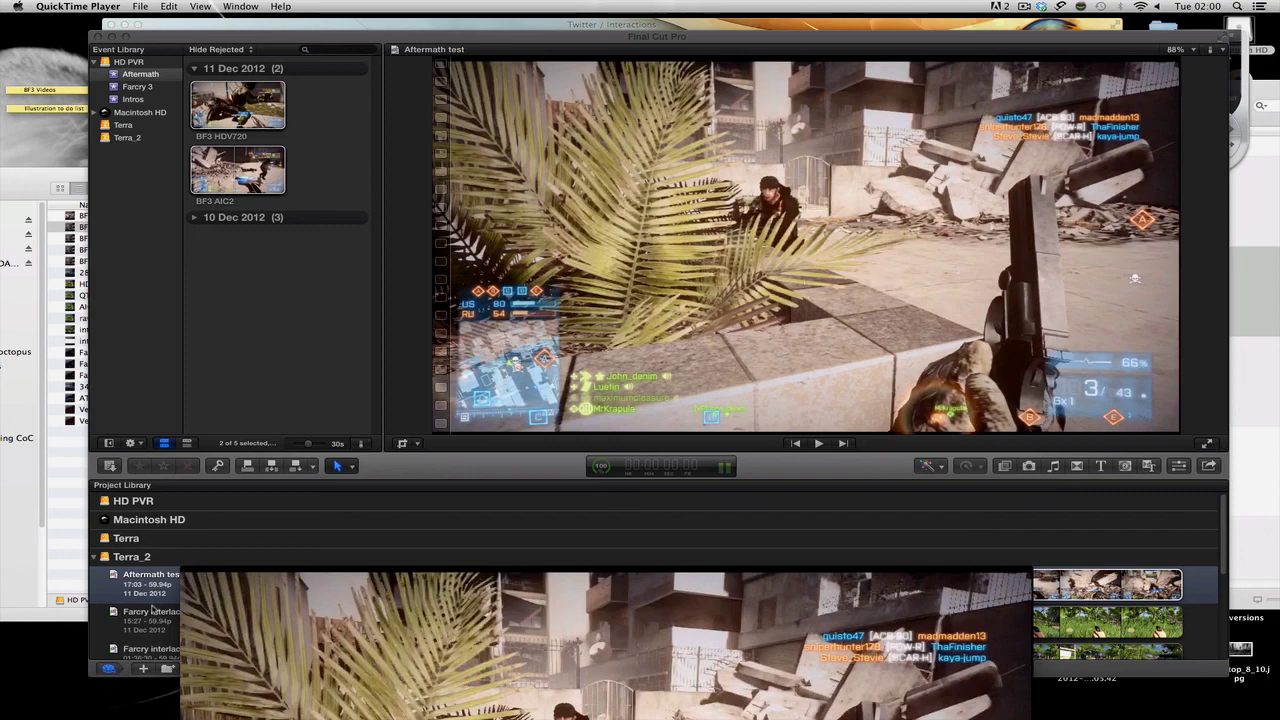
drag(457, 578, 339, 61)
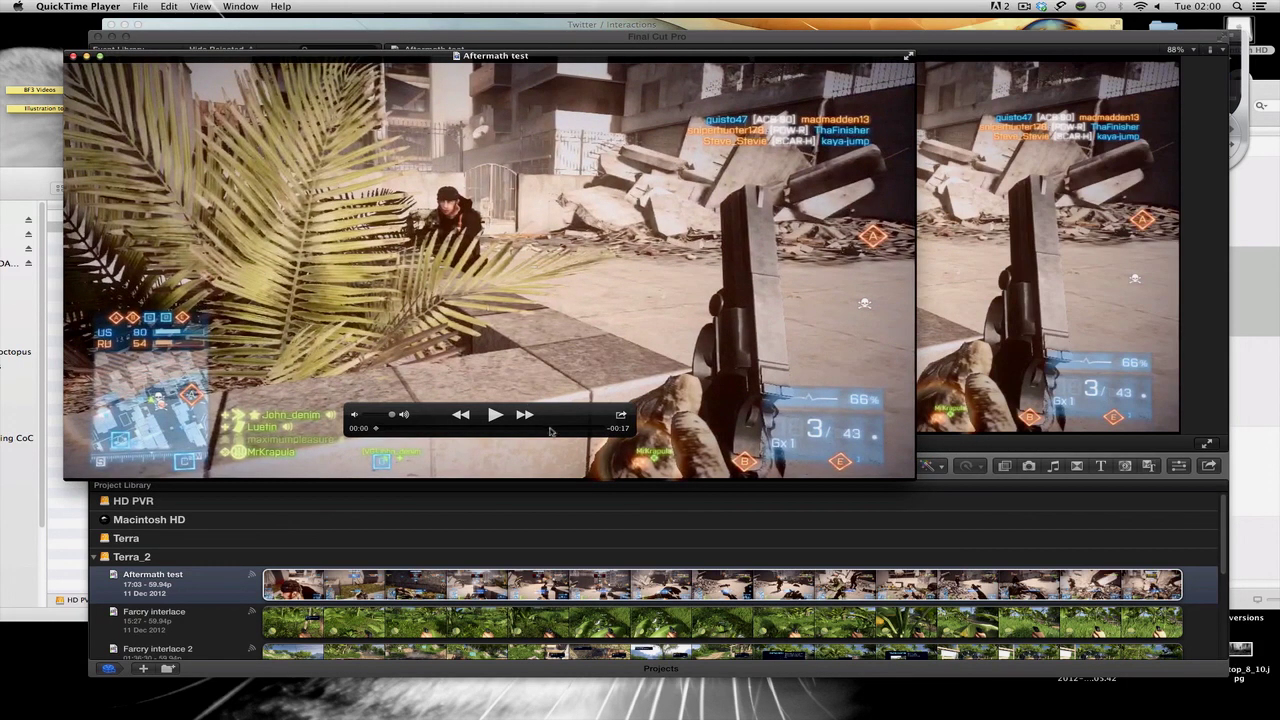
Open BF3 HDV720.mov from the Clips to Imovie folder and arrange it side by side with the Aftermath test movie
click(30, 190)
double_click(111, 244)
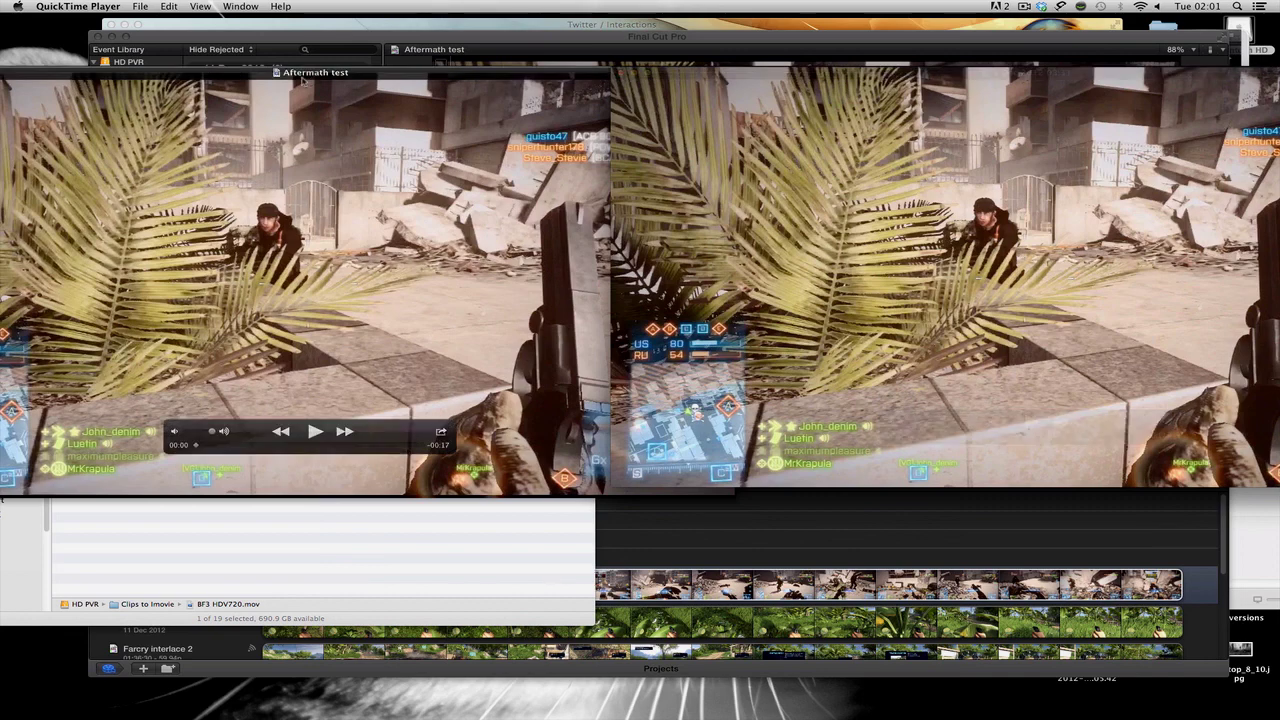
drag(318, 80, 399, 82)
drag(813, 495, 714, 454)
drag(962, 84, 817, 104)
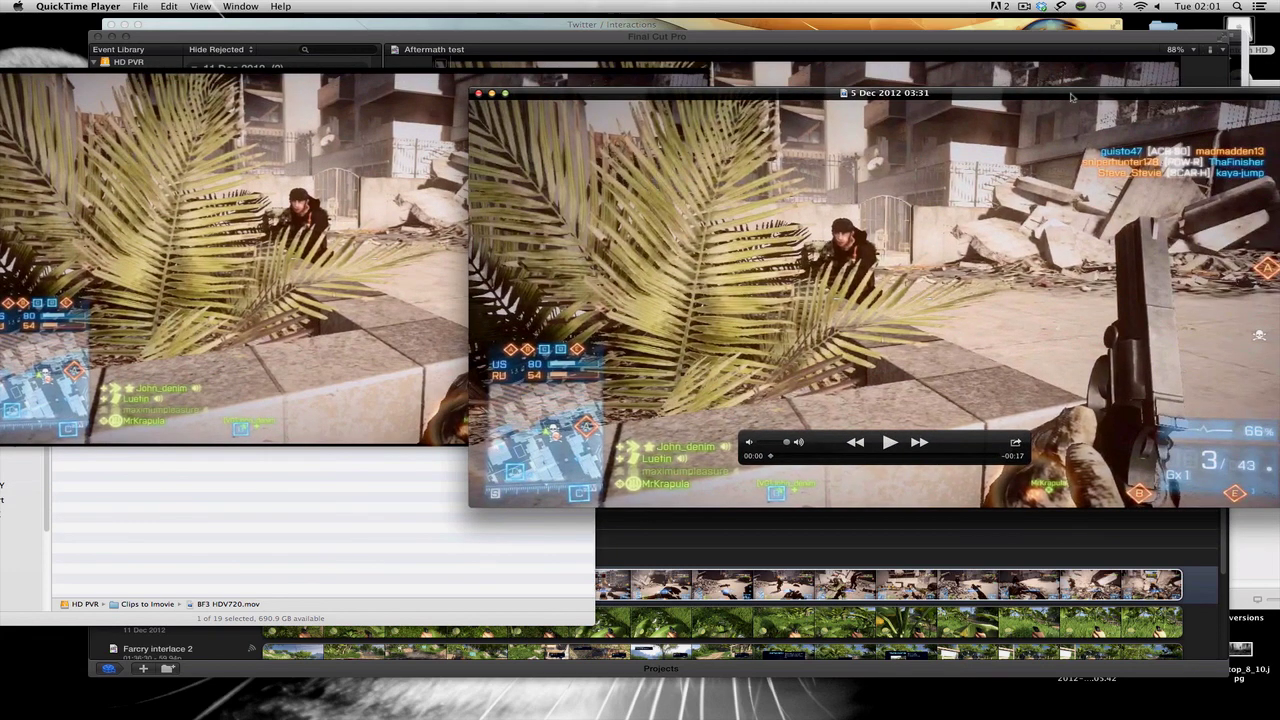
drag(1074, 98, 929, 100)
drag(1154, 510, 1080, 472)
drag(711, 113, 1059, 73)
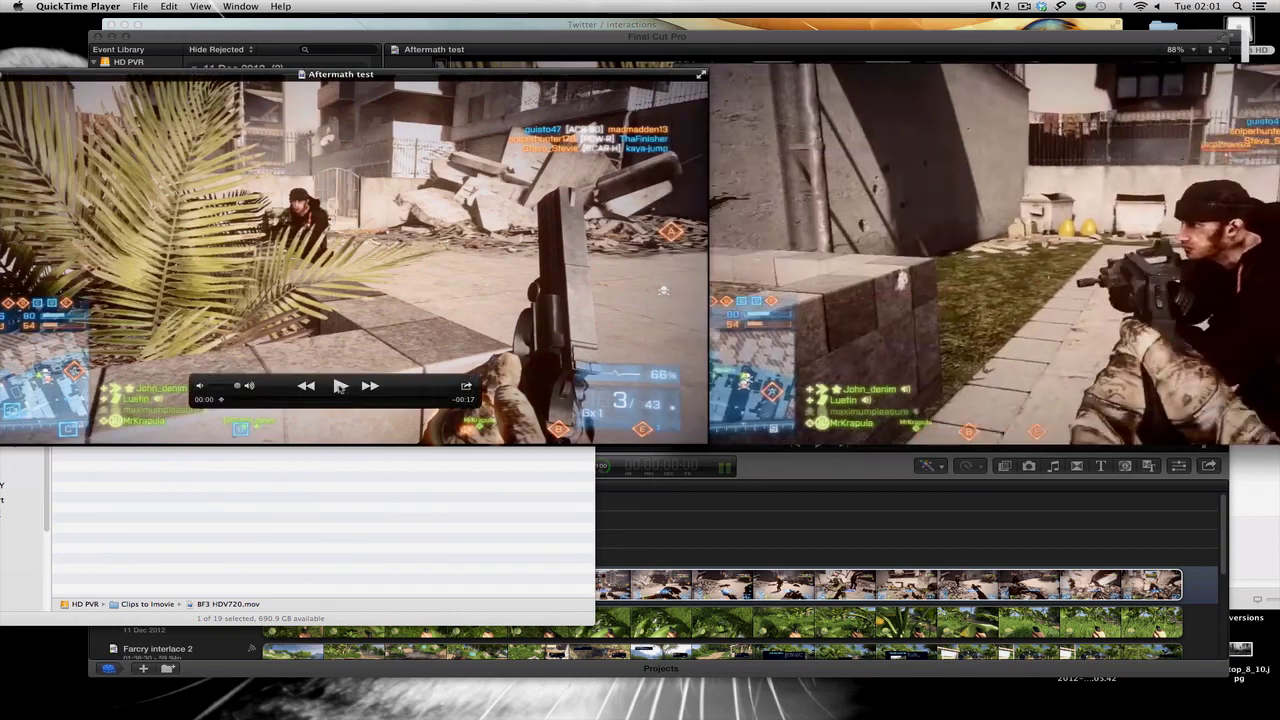
Play the Aftermath test export beside the original HDV720 clip to compare their quality, and close the original
click(339, 386)
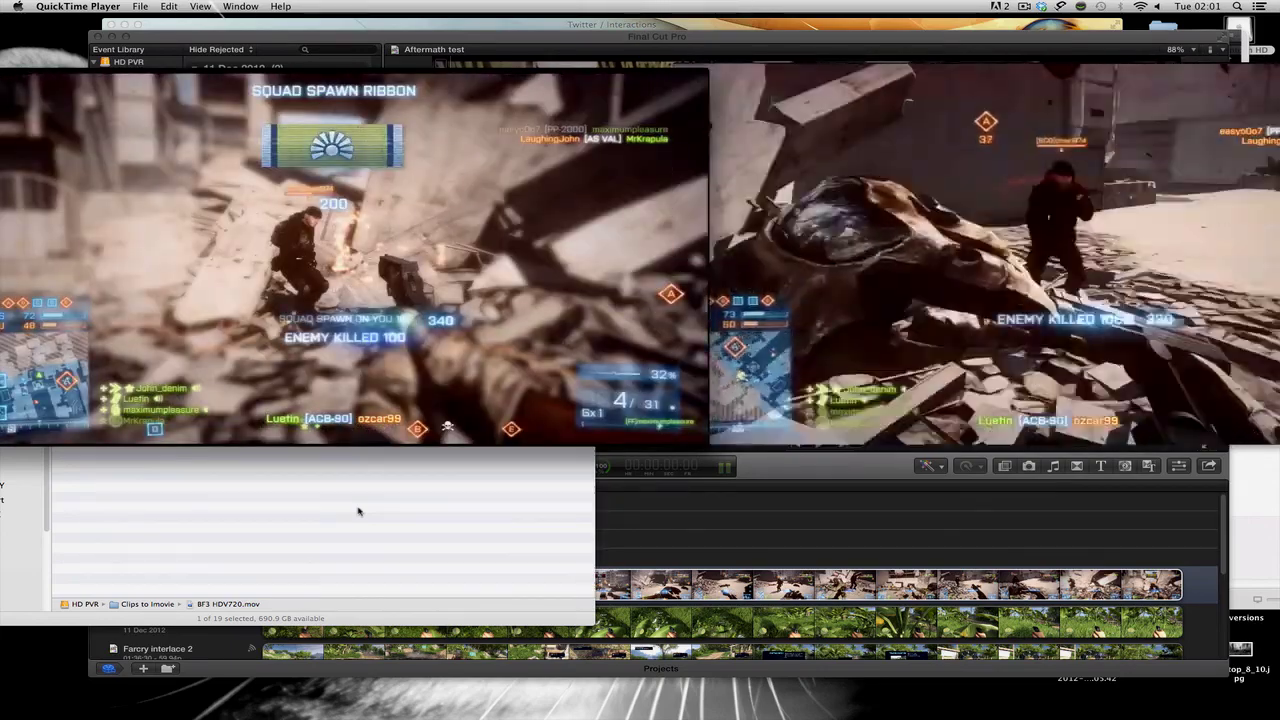
mouse_move(379, 363)
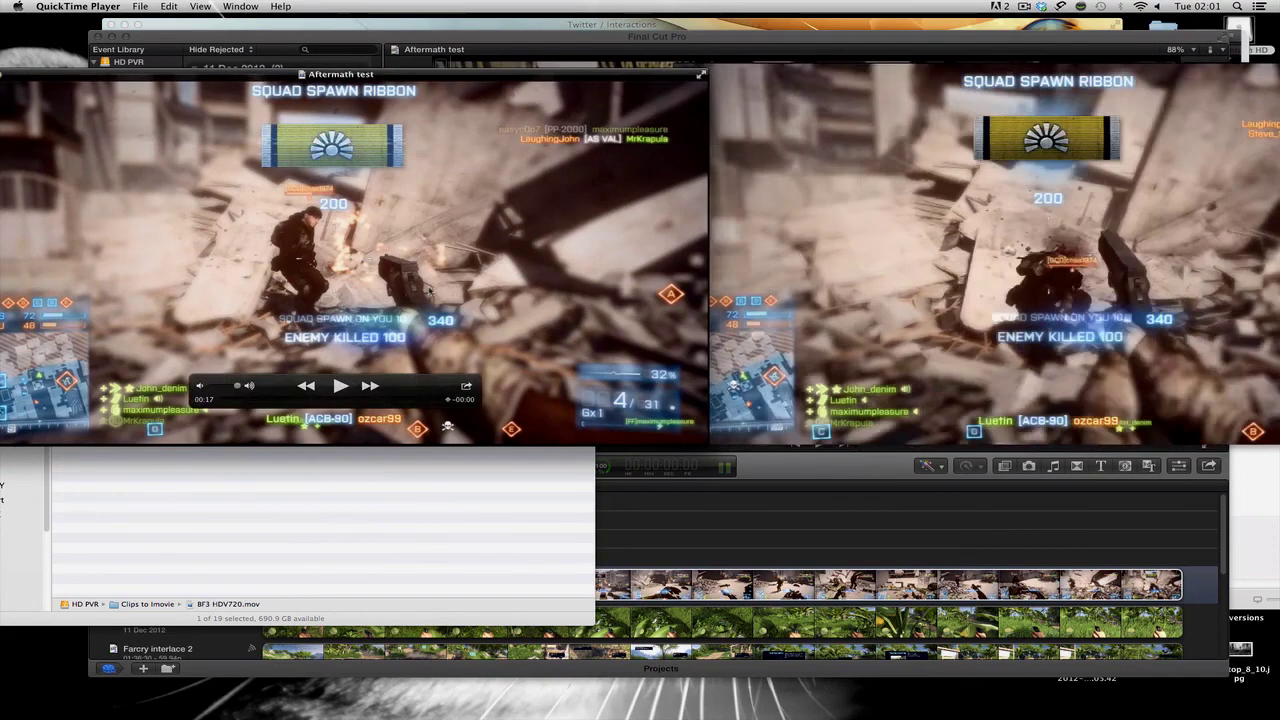
click(770, 108)
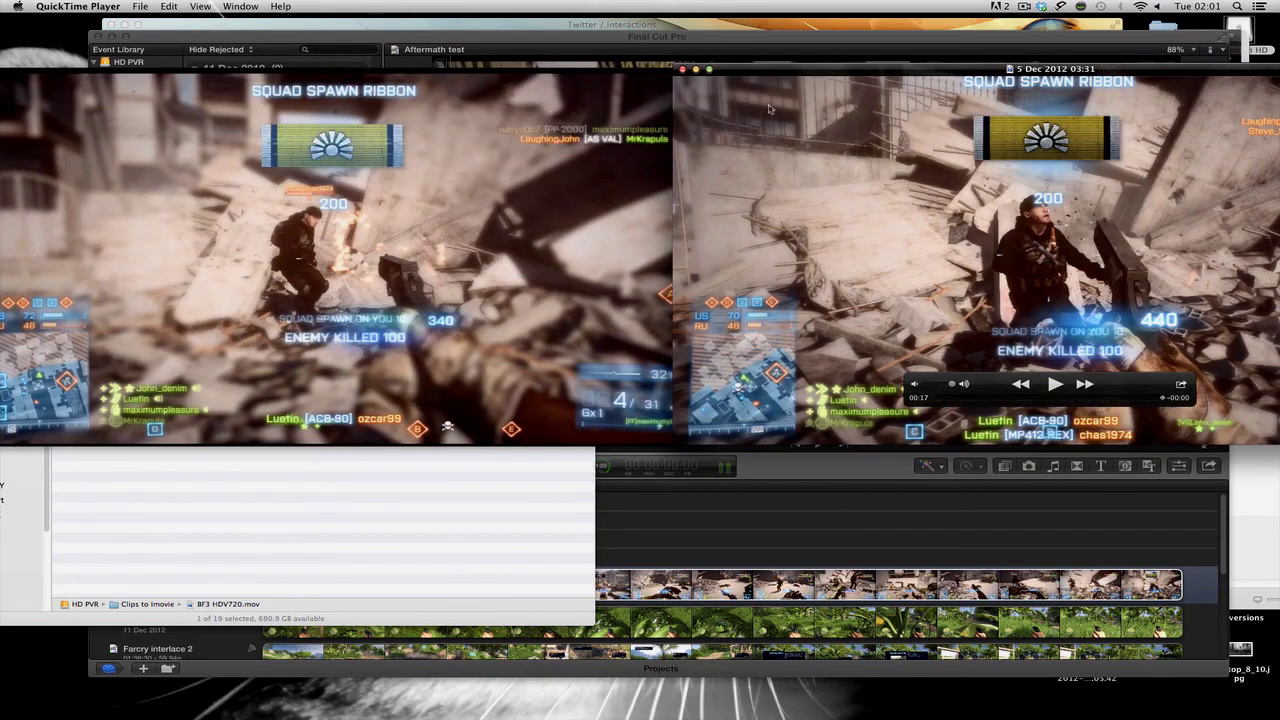
click(682, 69)
Replay the Aftermath test export in an enlarged window to examine its picture quality, and close the movie
drag(436, 80, 580, 97)
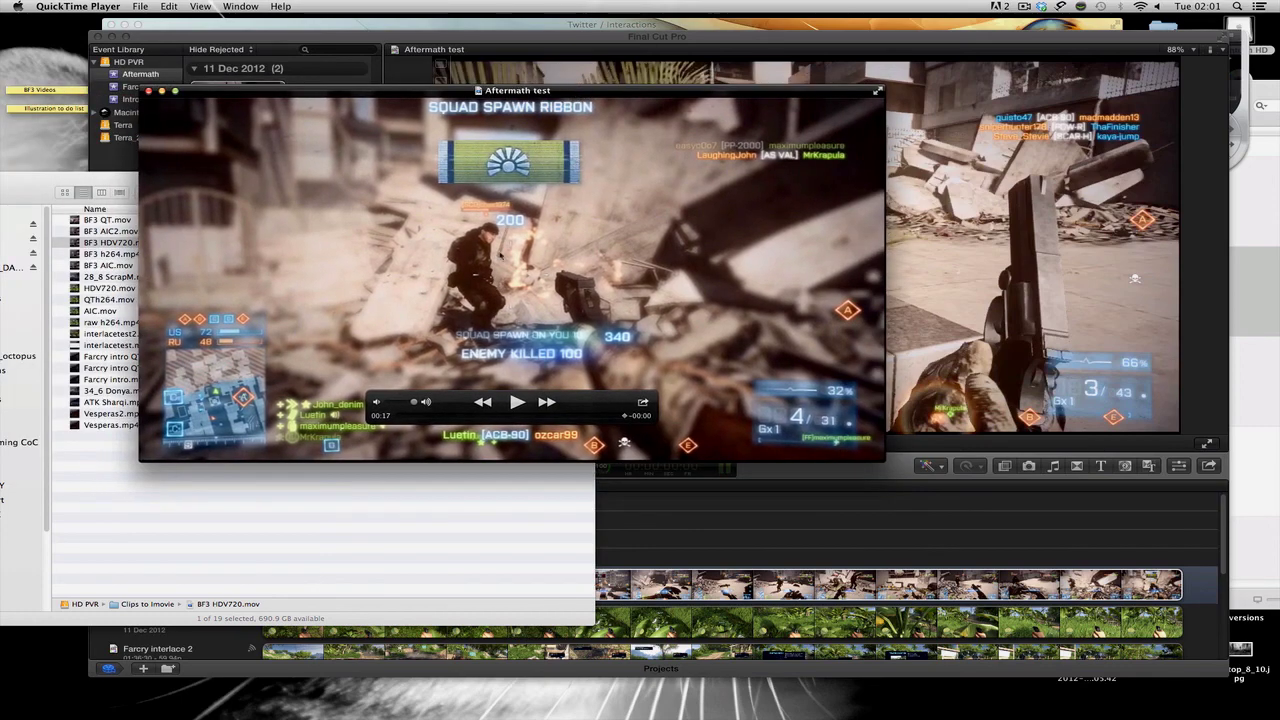
click(533, 416)
click(517, 401)
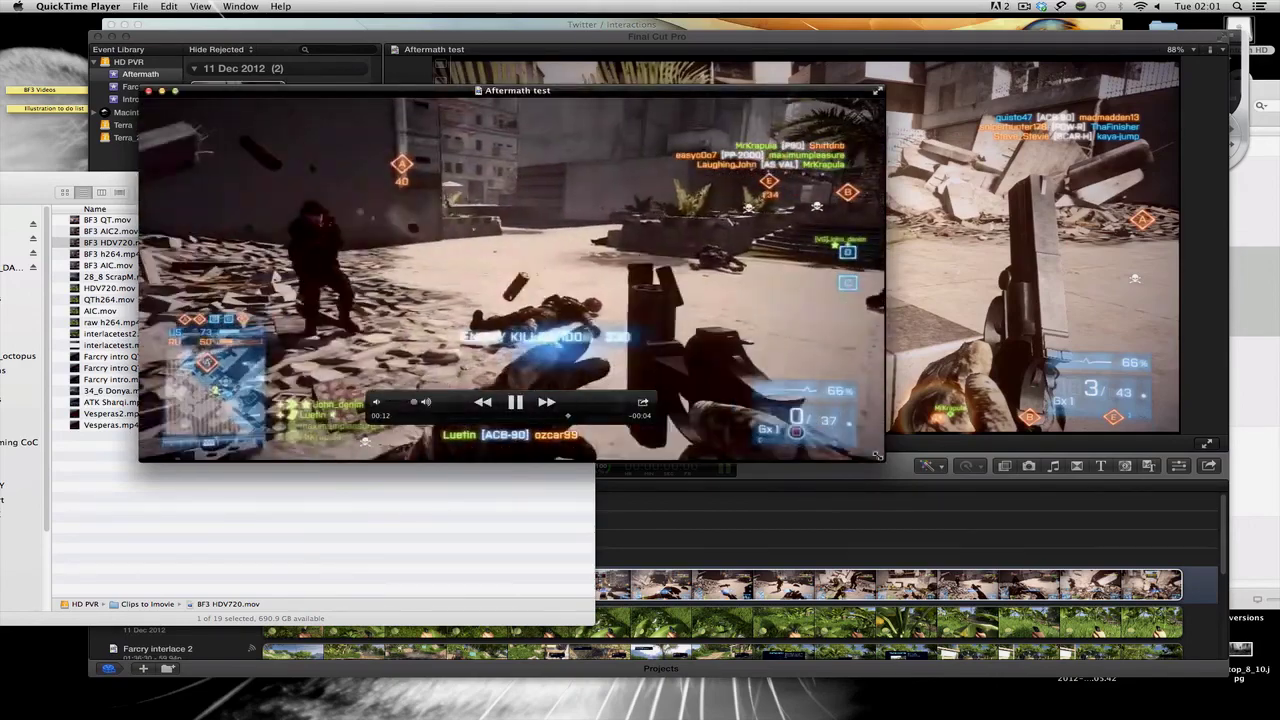
drag(884, 461, 1118, 578)
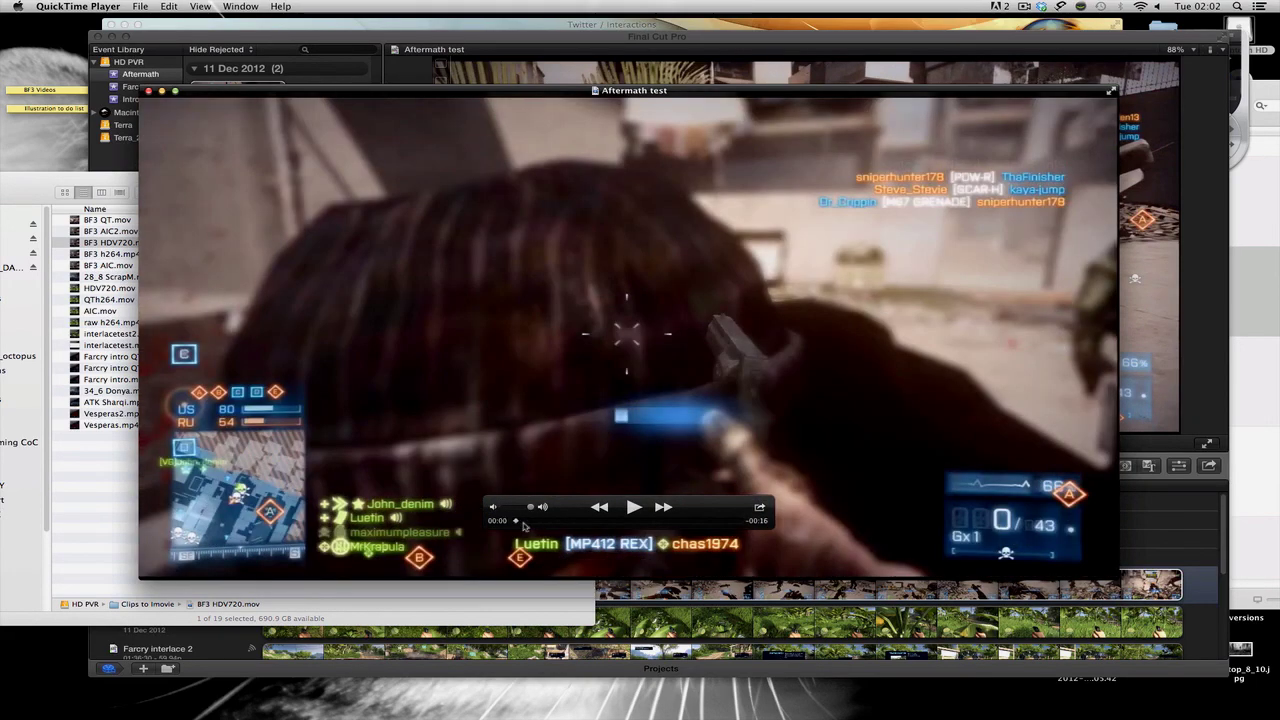
click(518, 521)
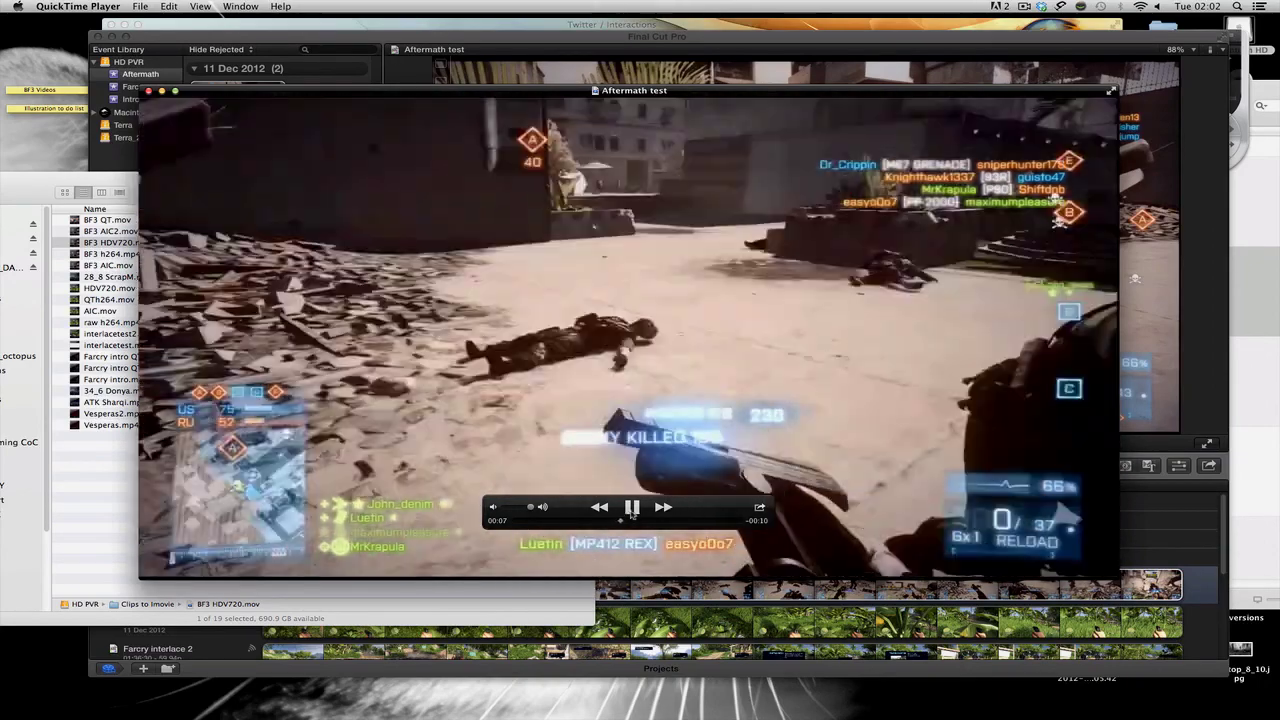
key(super+w)
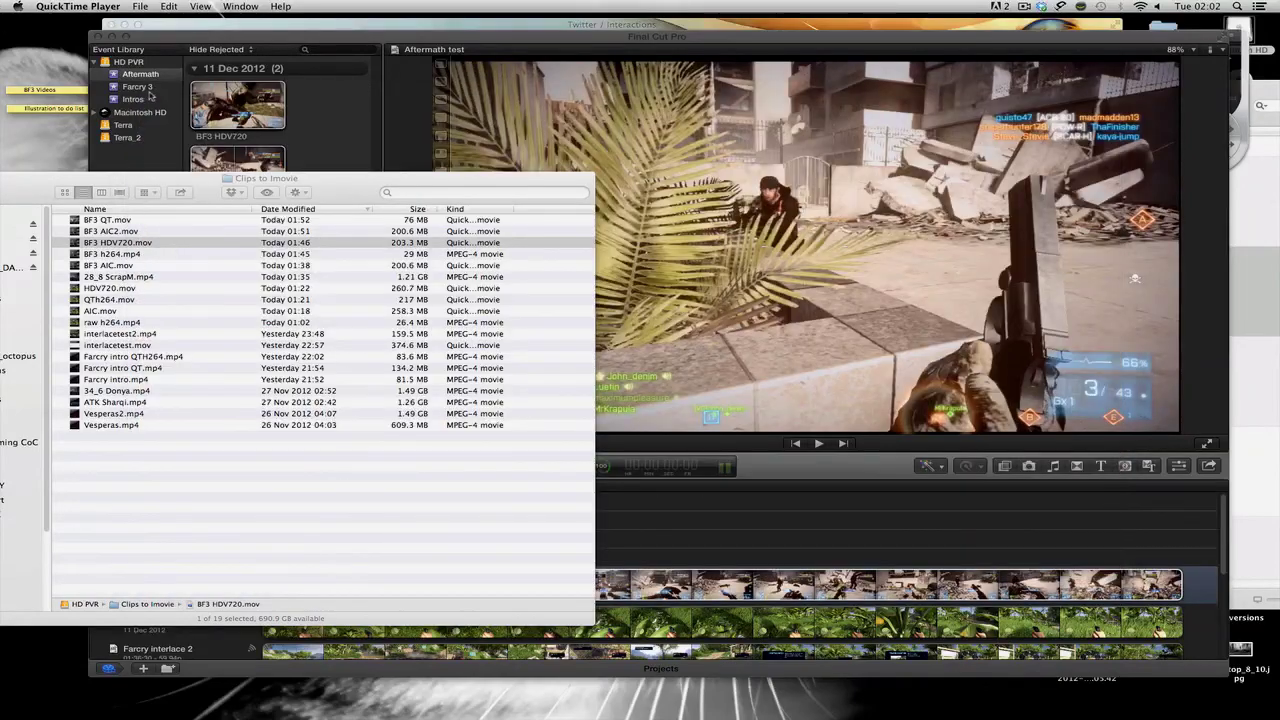
Return to Final Cut Pro and move the BF3 AIC2 clip from the Aftermath event to the trash
click(432, 53)
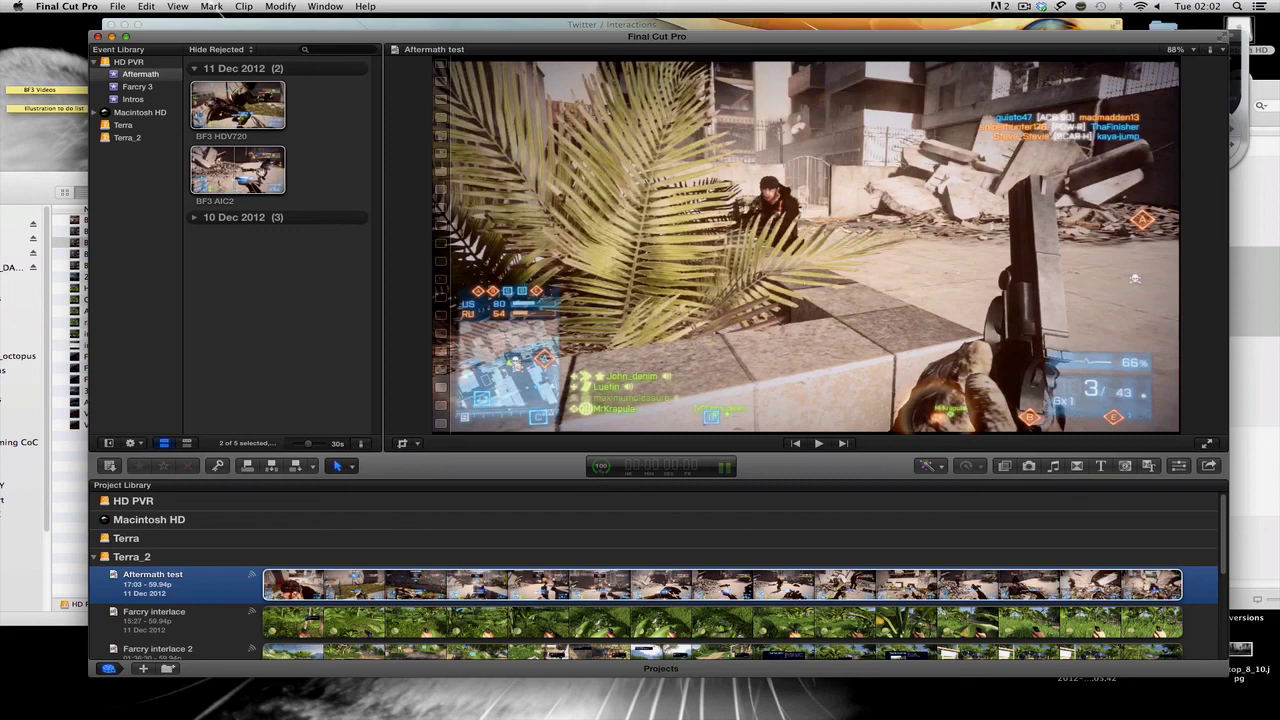
click(255, 168)
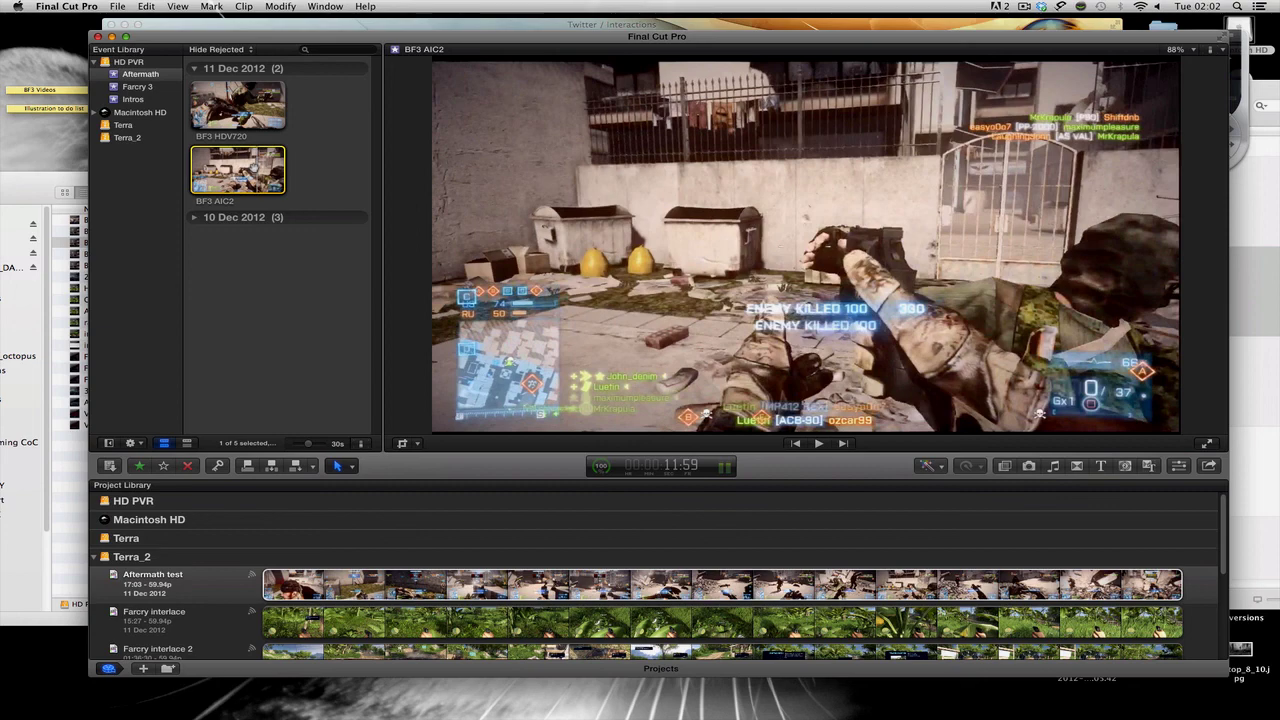
right_click(250, 170)
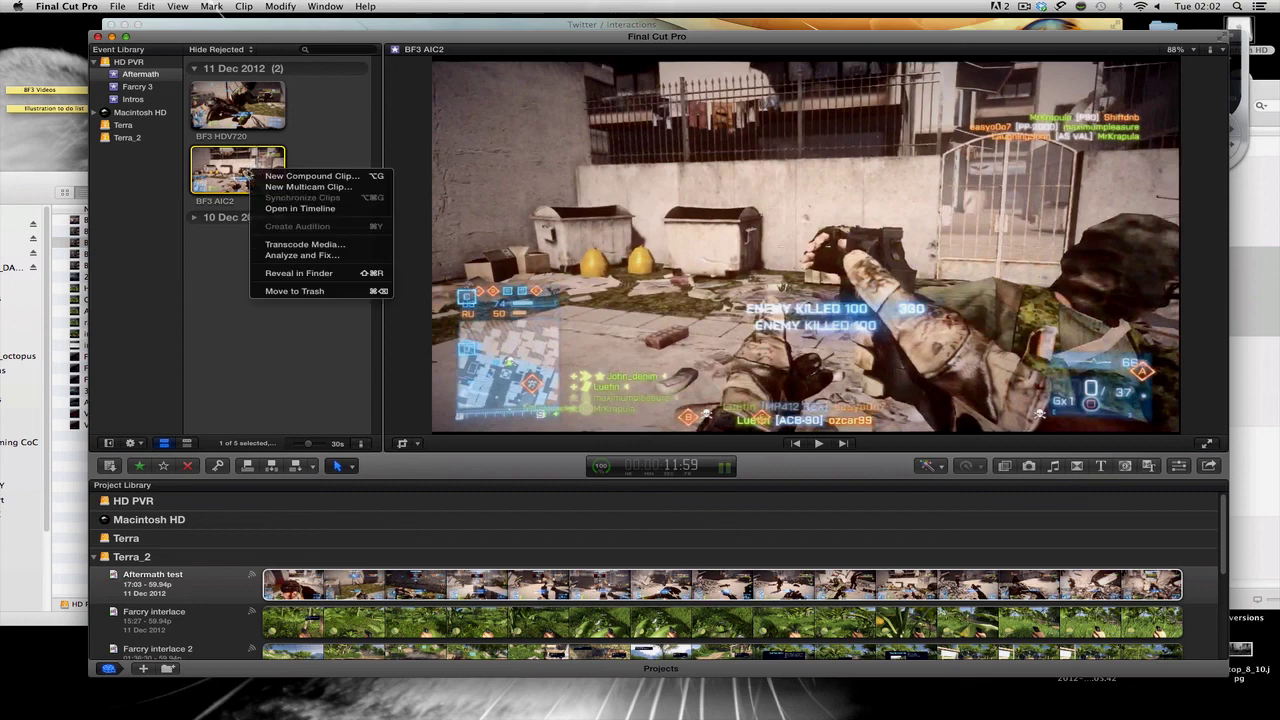
click(297, 291)
click(745, 242)
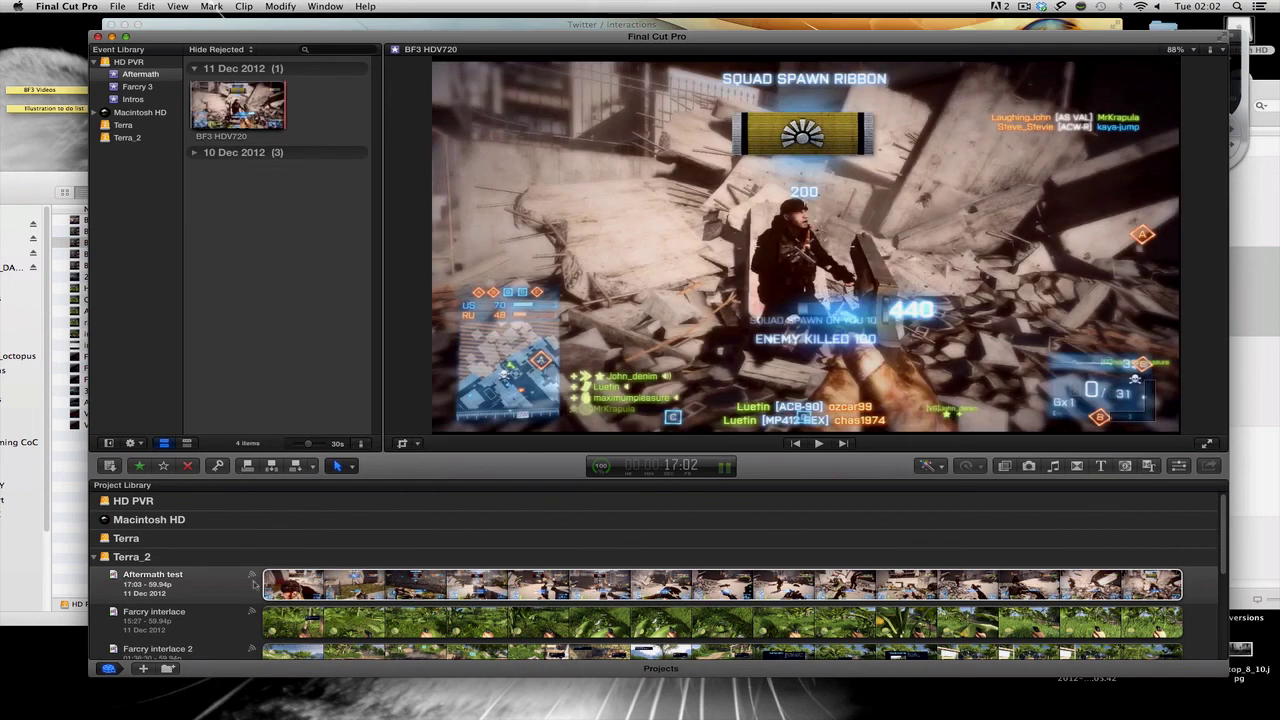
Move the Farcry interlace 2 project to the trash and select the BF3 HDV720 clip in the Aftermath event
scroll(233, 586, down, 3)
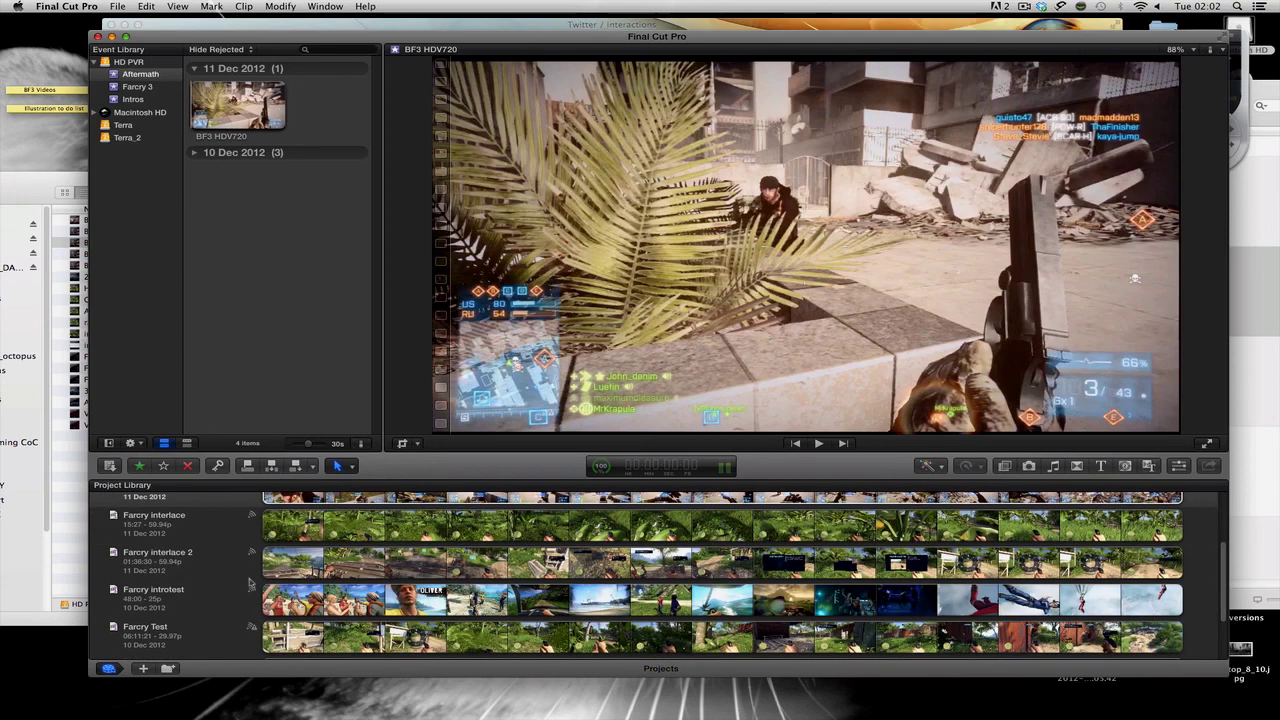
click(206, 568)
right_click(206, 568)
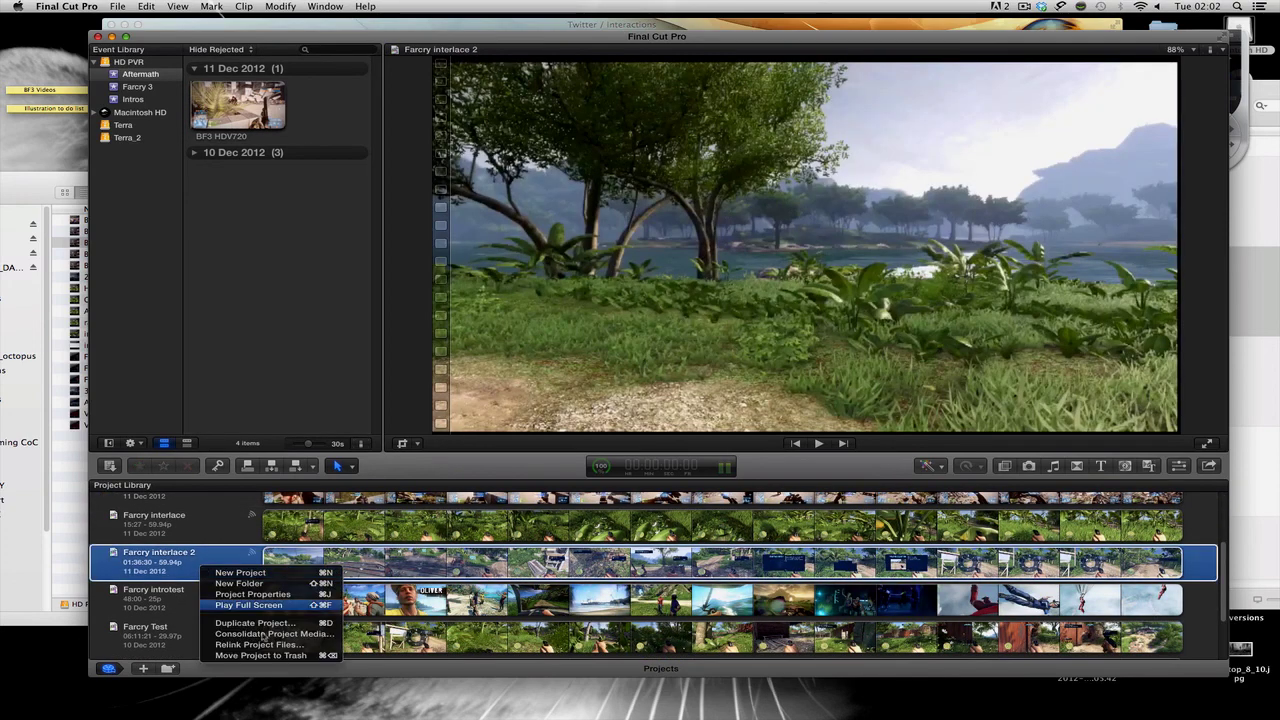
click(260, 655)
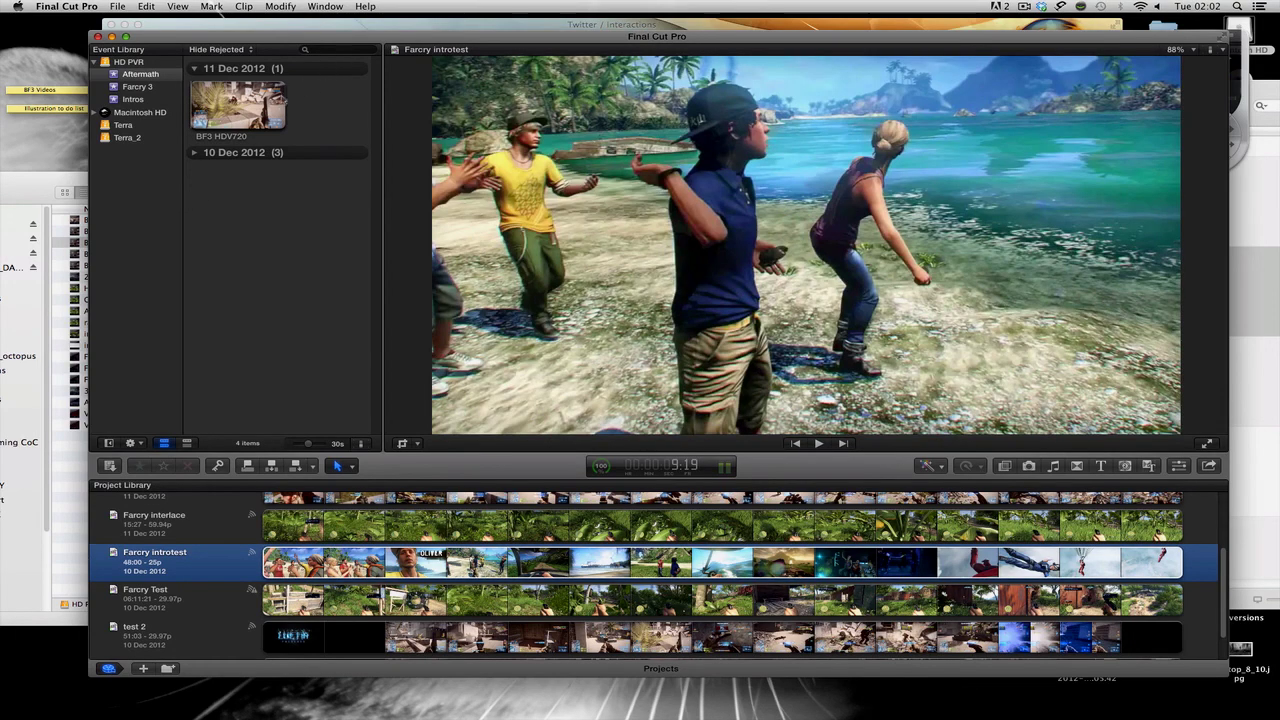
click(270, 105)
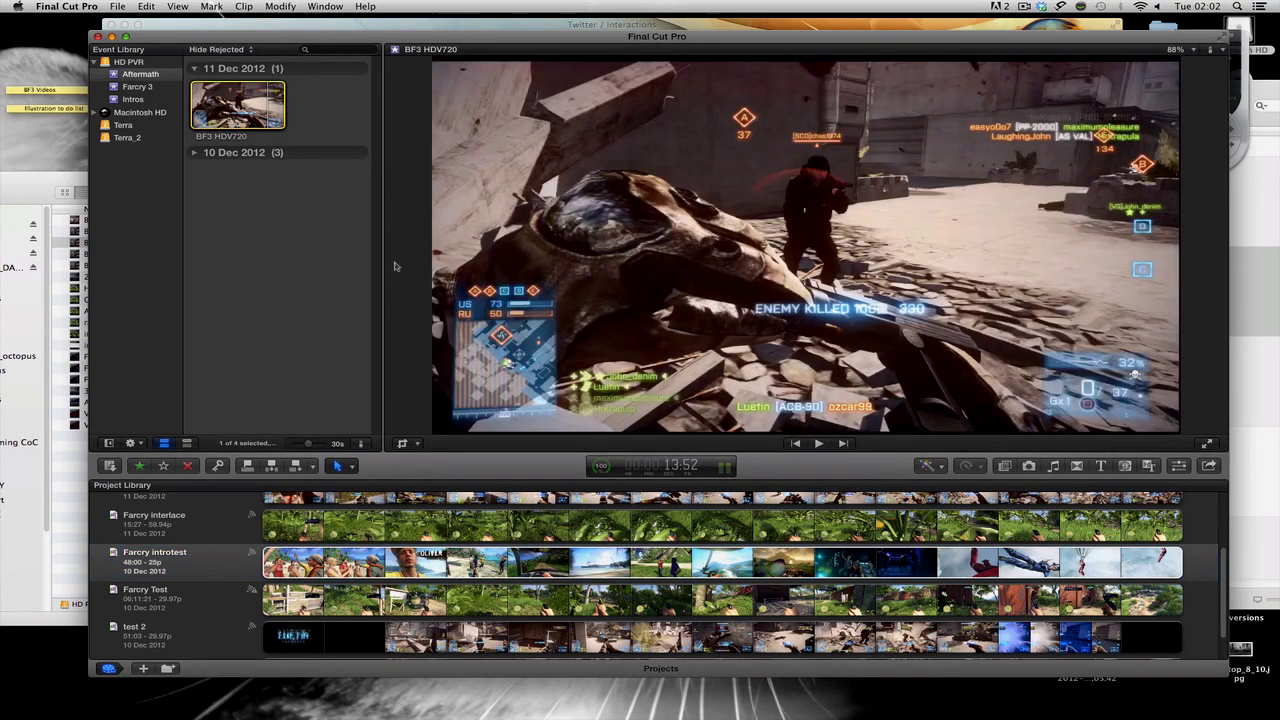